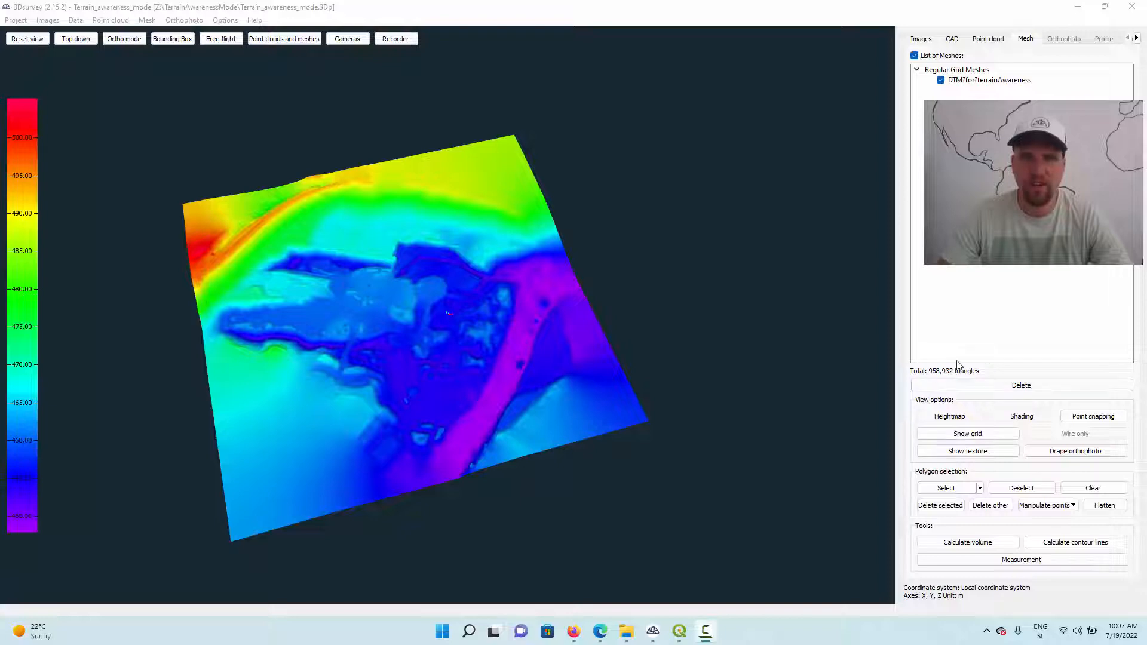
mouse_move(405, 424)
mouse_down()
mouse_move(453, 418)
mouse_move(471, 367)
mouse_move(486, 384)
mouse_move(530, 359)
mouse_move(366, 384)
mouse_move(281, 358)
mouse_move(262, 327)
mouse_move(246, 330)
mouse_move(388, 381)
mouse_move(430, 340)
mouse_move(488, 356)
mouse_move(537, 430)
mouse_move(409, 403)
mouse_up()
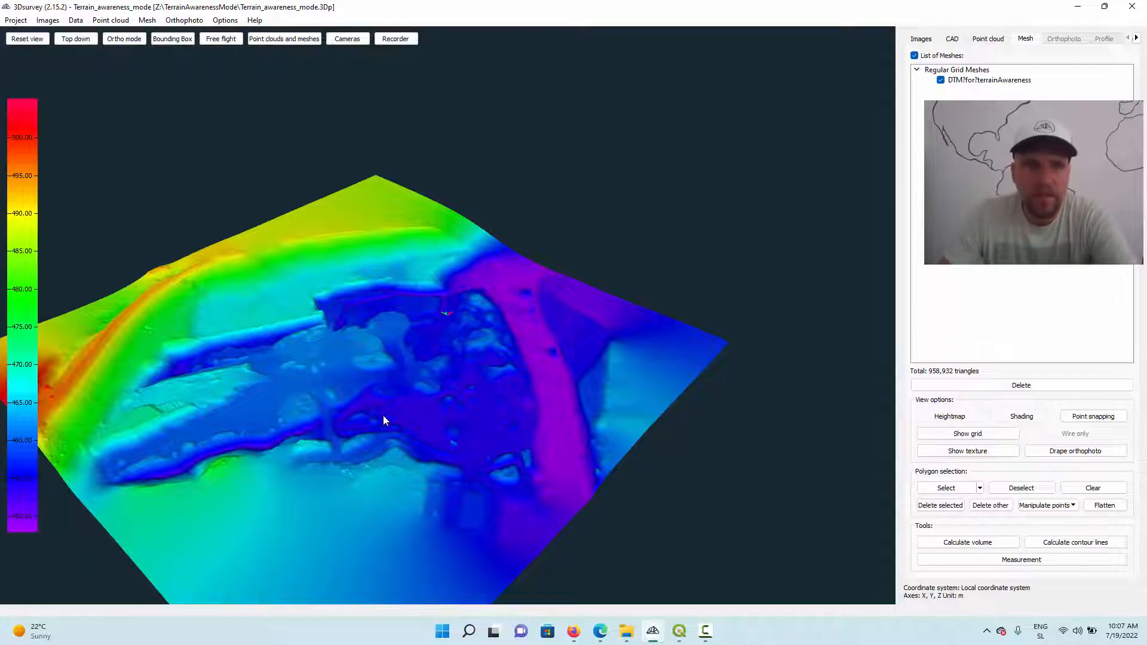
drag(382, 413, 441, 334)
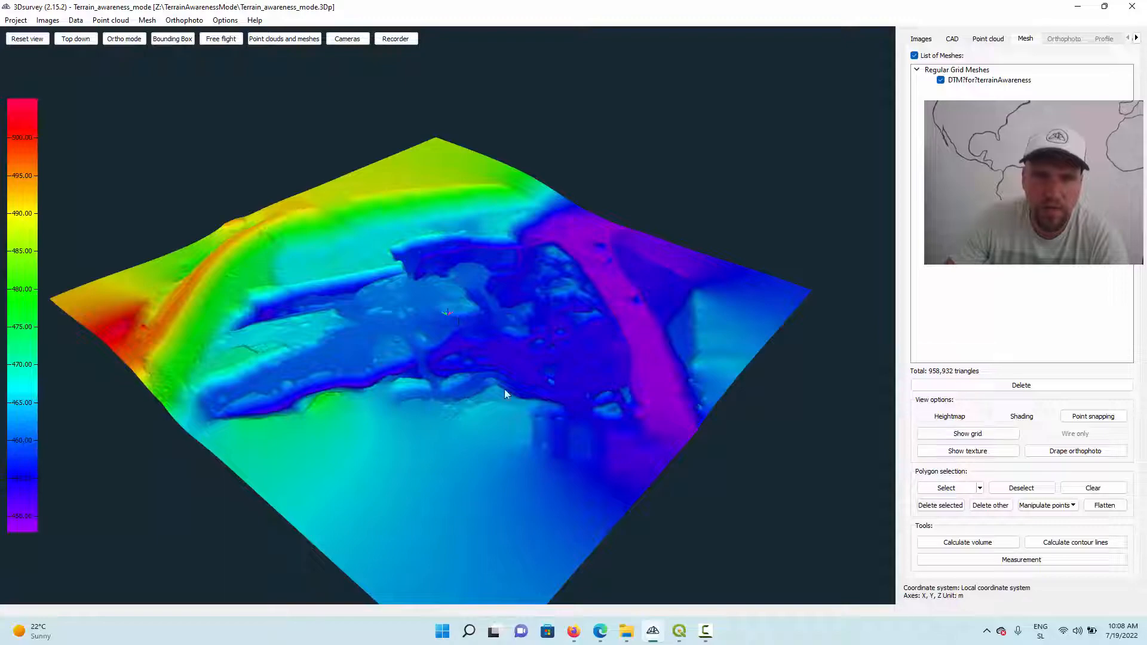
click(573, 631)
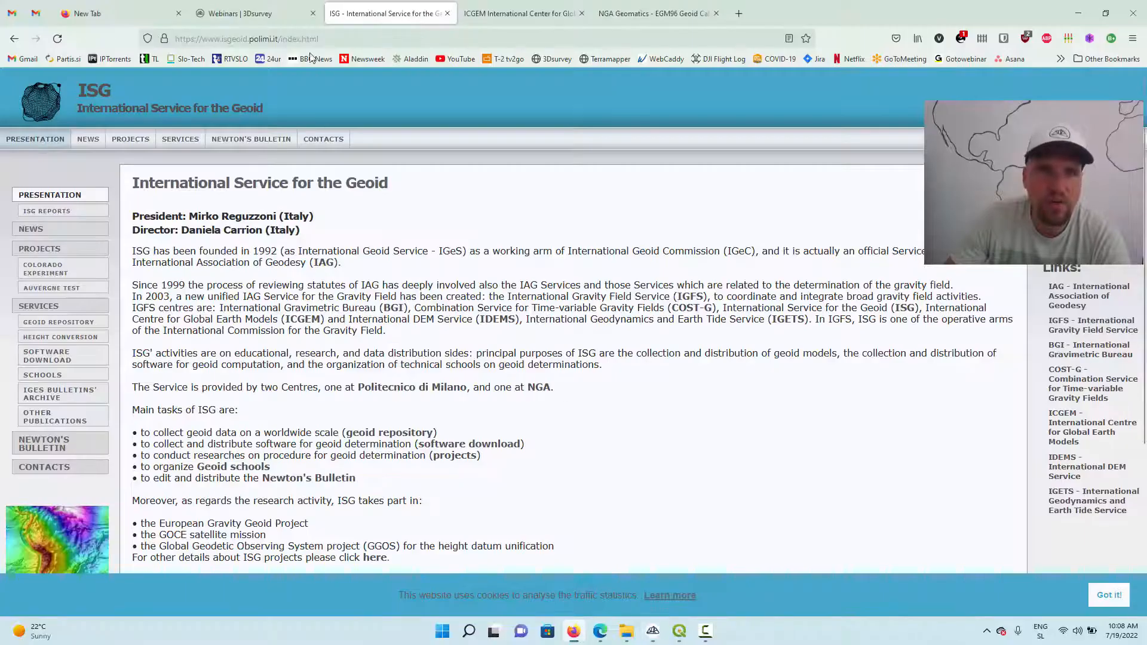
click(373, 37)
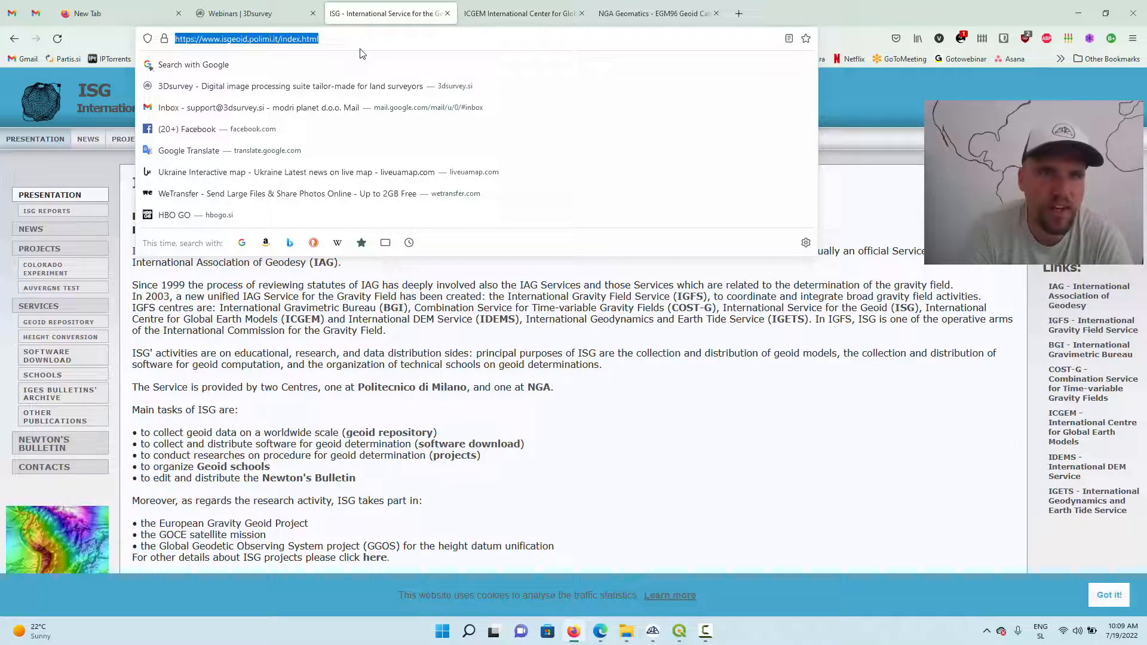
click(282, 39)
drag(282, 39, 471, 42)
key(BackSpace)
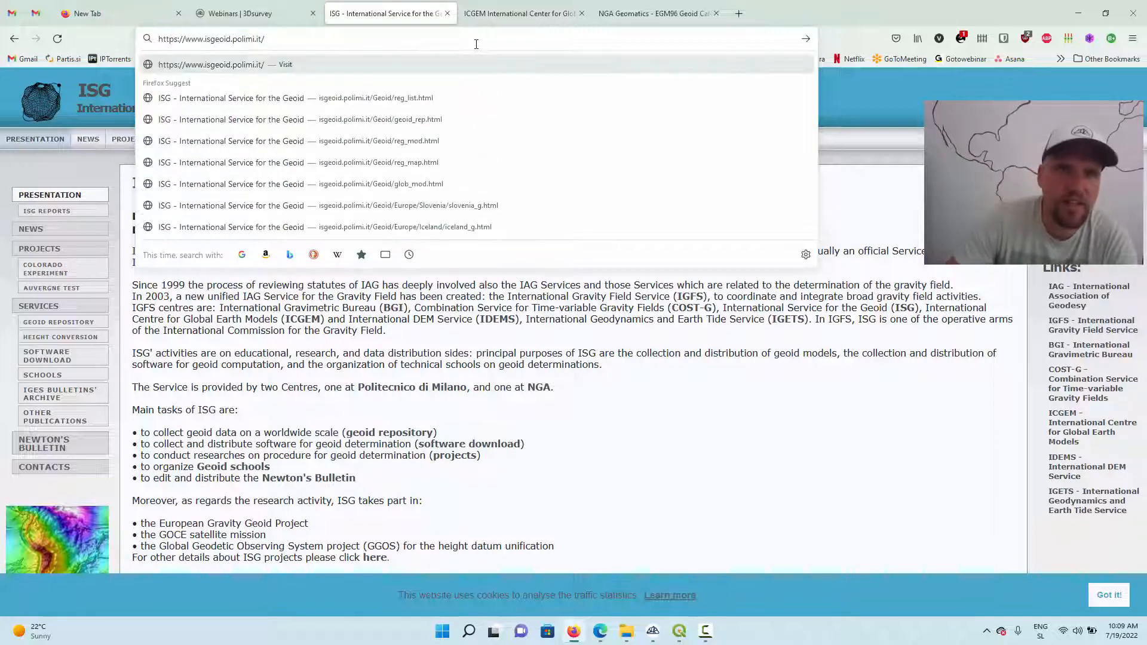
key(Return)
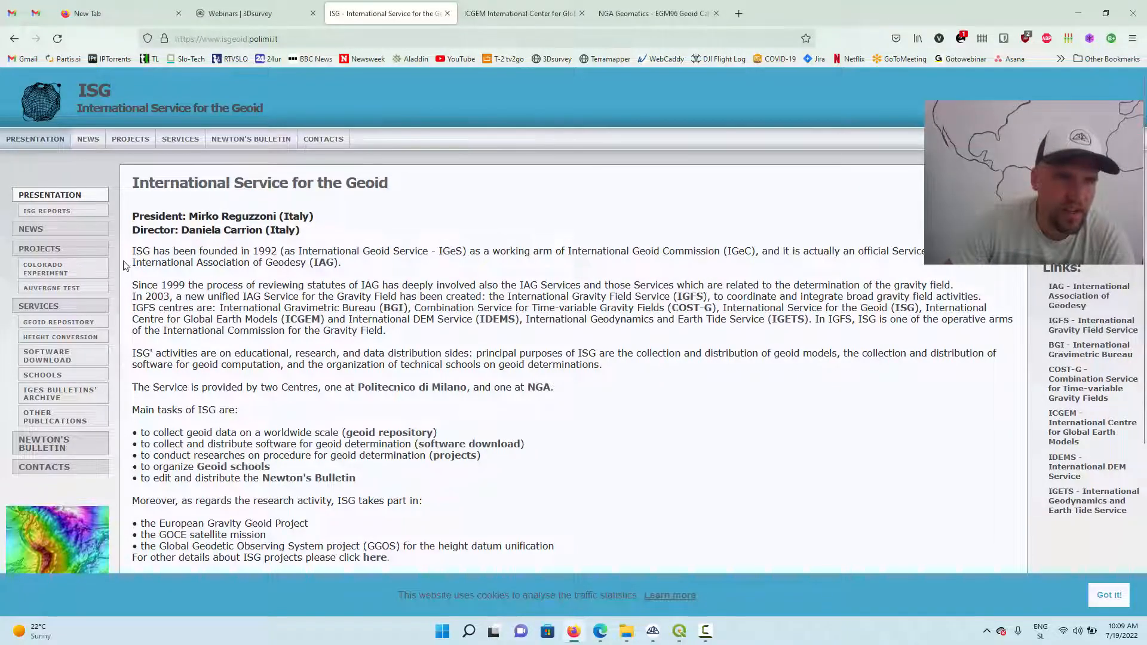
Step: Open the list of regional models in the site's Geoid Repository
click(78, 323)
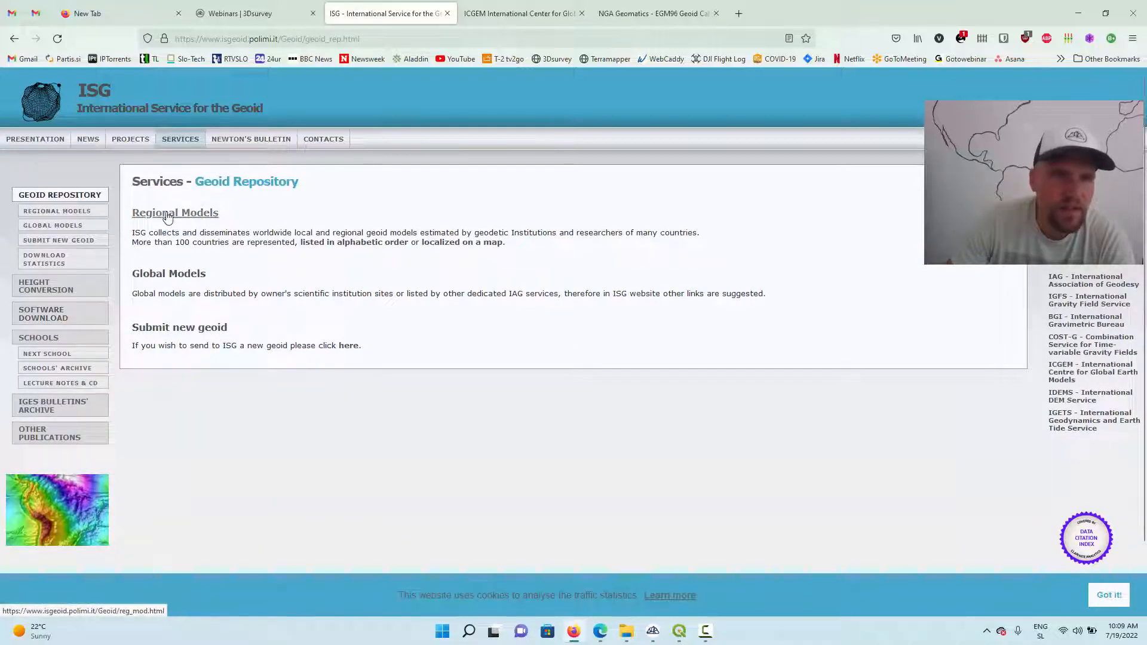
click(173, 215)
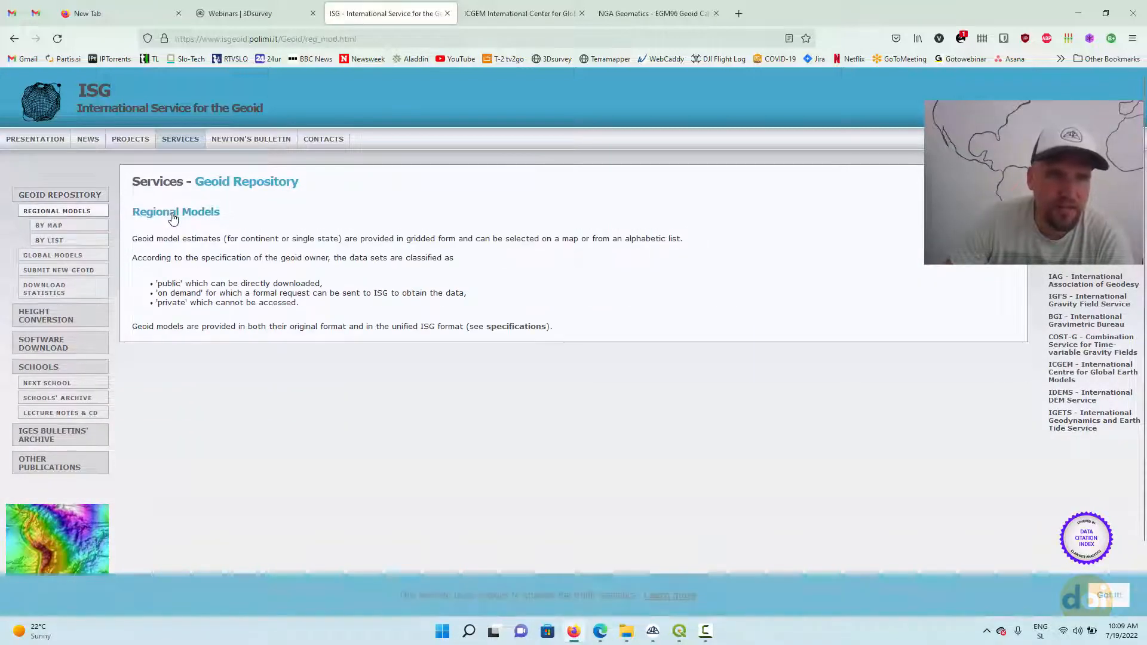
click(63, 242)
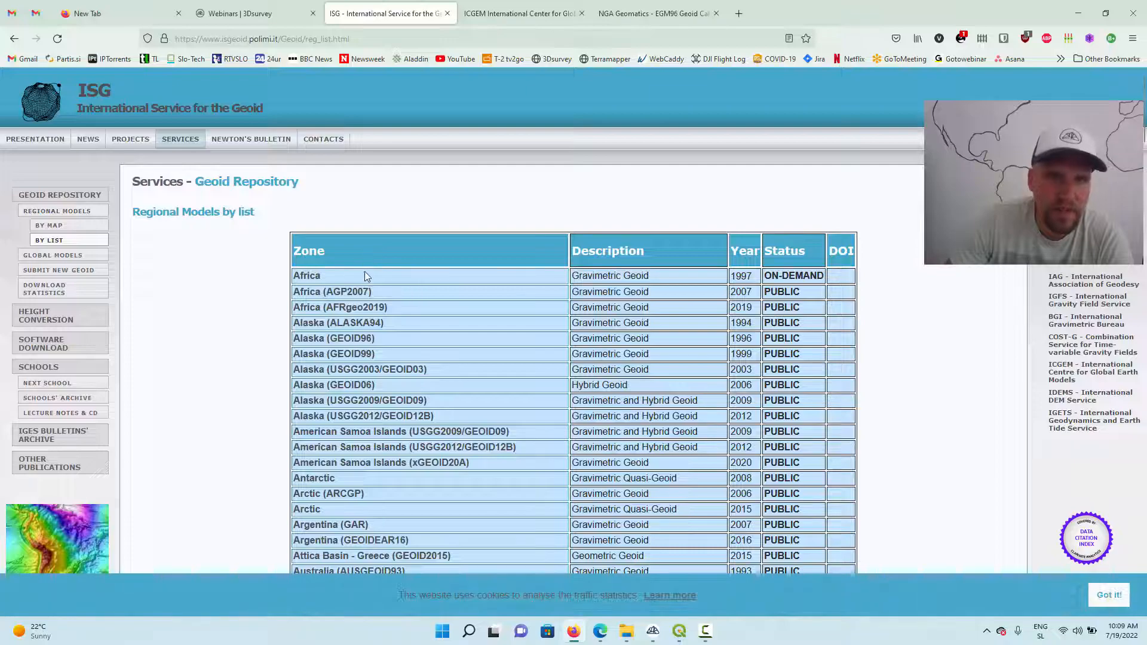
Step: Find the Slovenia (SLOAMG2000) geoid model in the list and examine its geoid height map and colour scale
scroll(368, 267, down, 20)
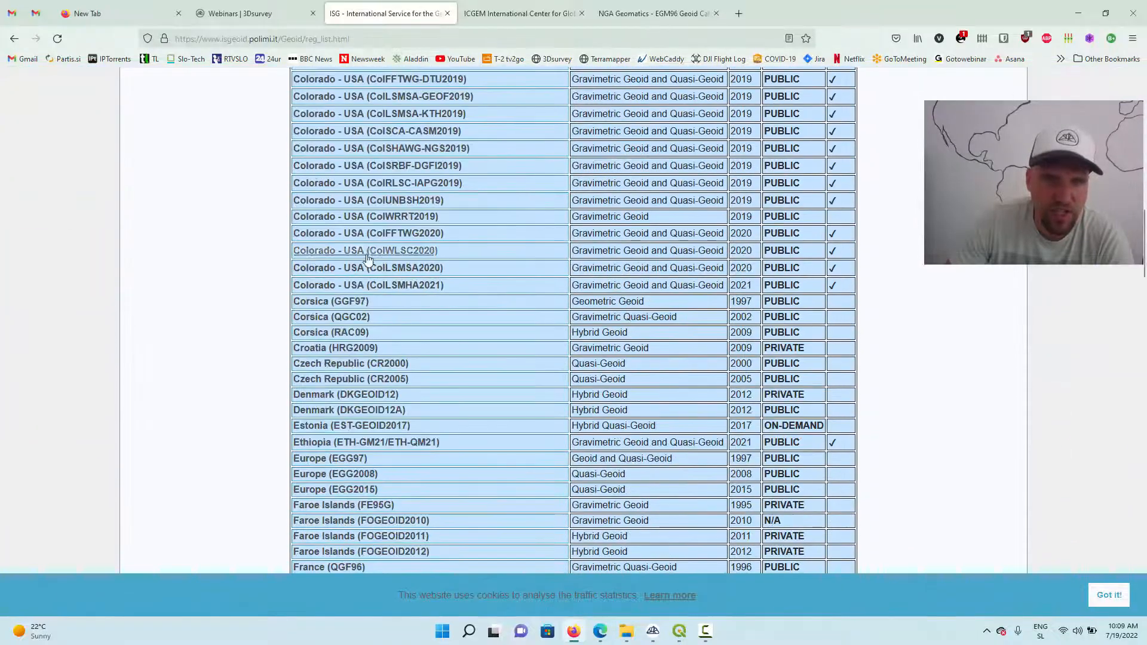
scroll(365, 266, down, 20)
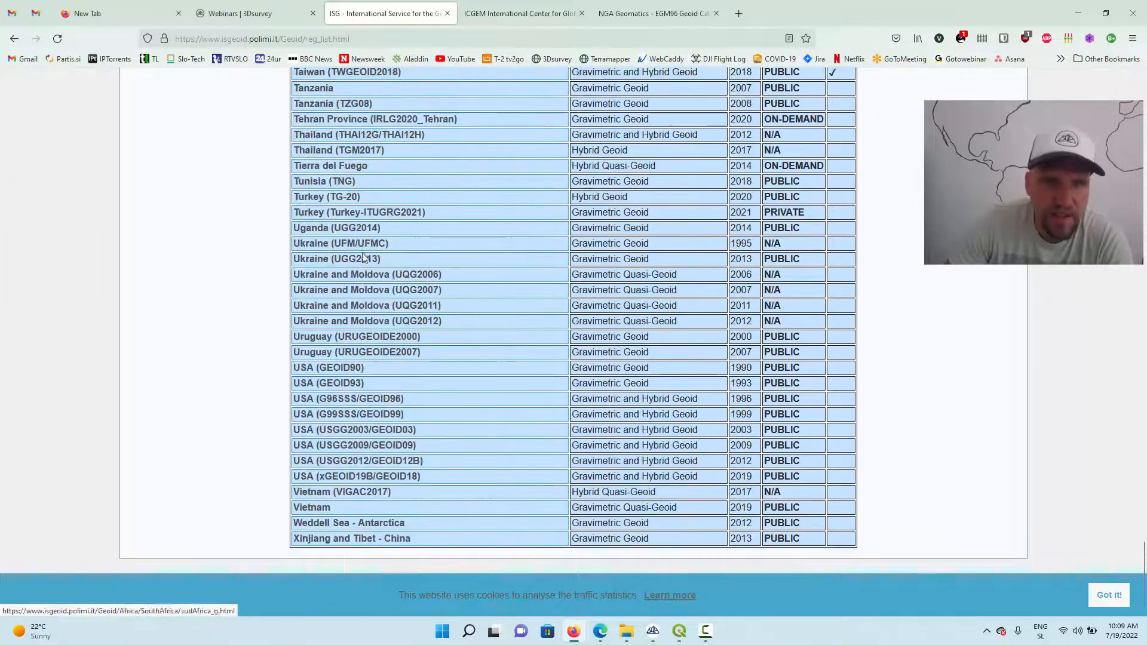
scroll(358, 255, up, 4)
scroll(358, 256, up, 2)
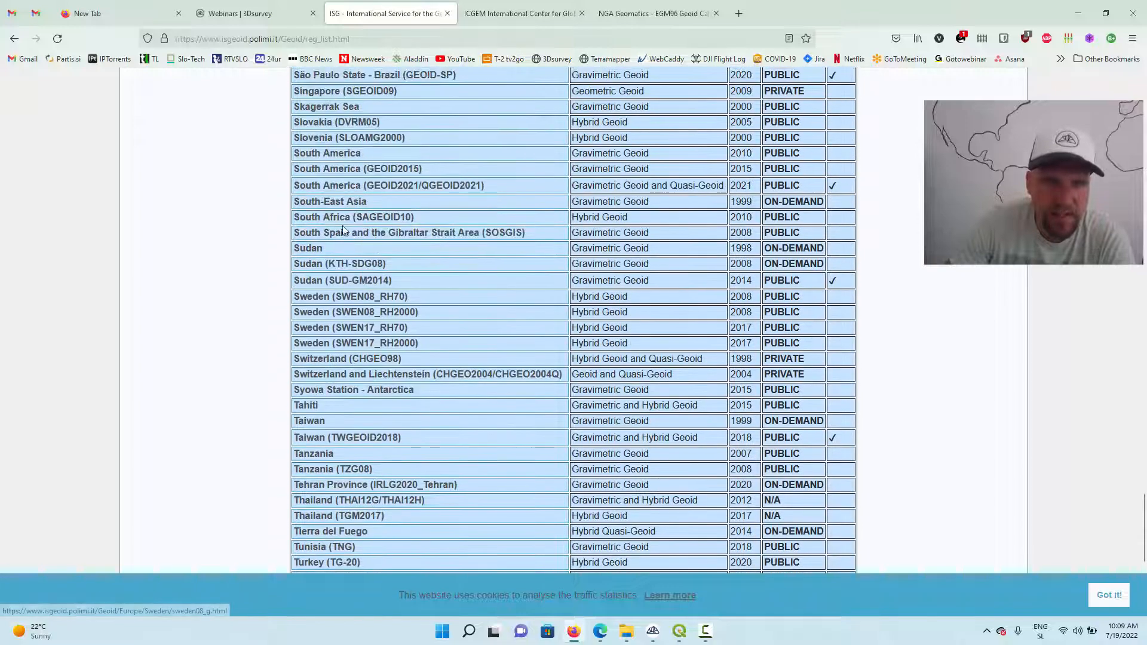
scroll(349, 231, up, 2)
click(348, 139)
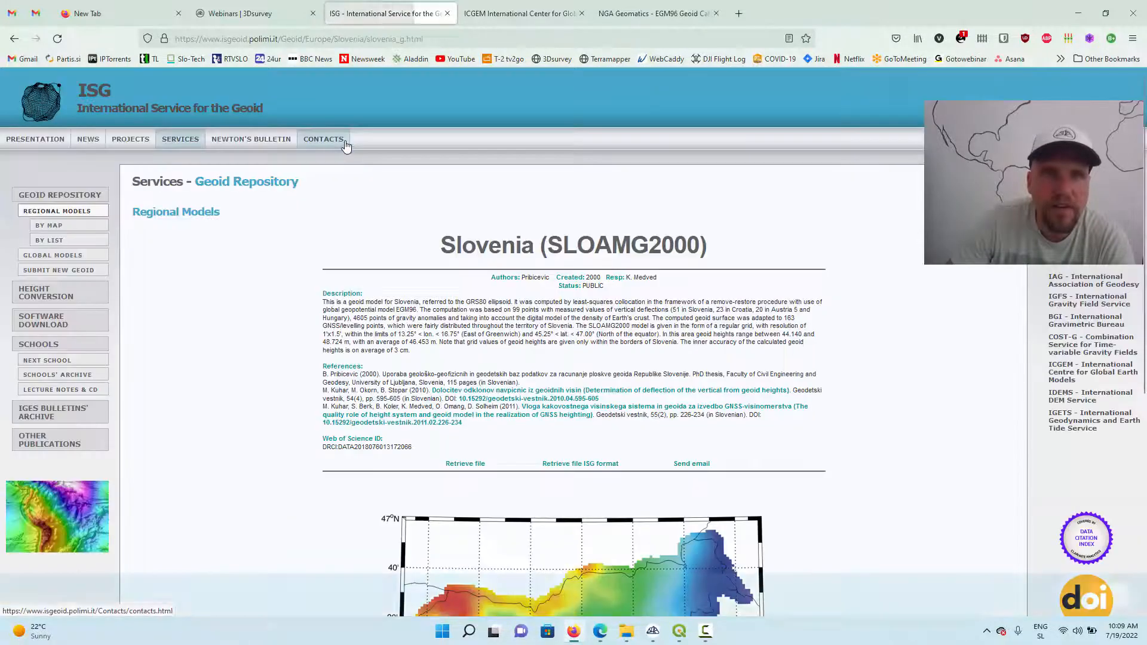
scroll(418, 203, down, 5)
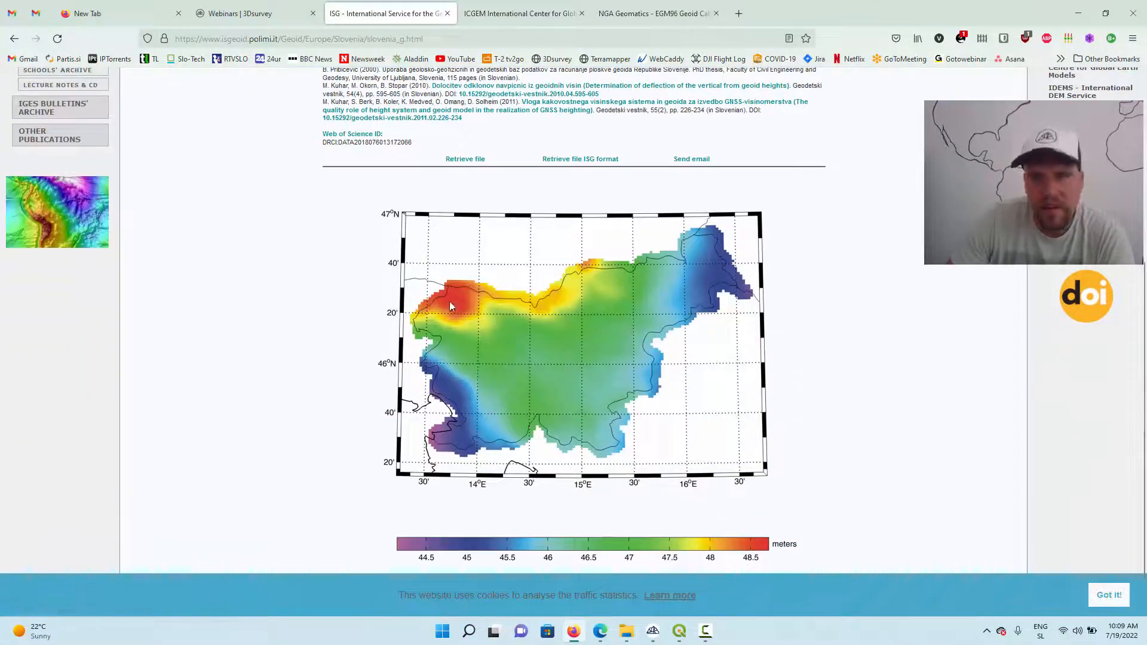
scroll(450, 293, down, 1)
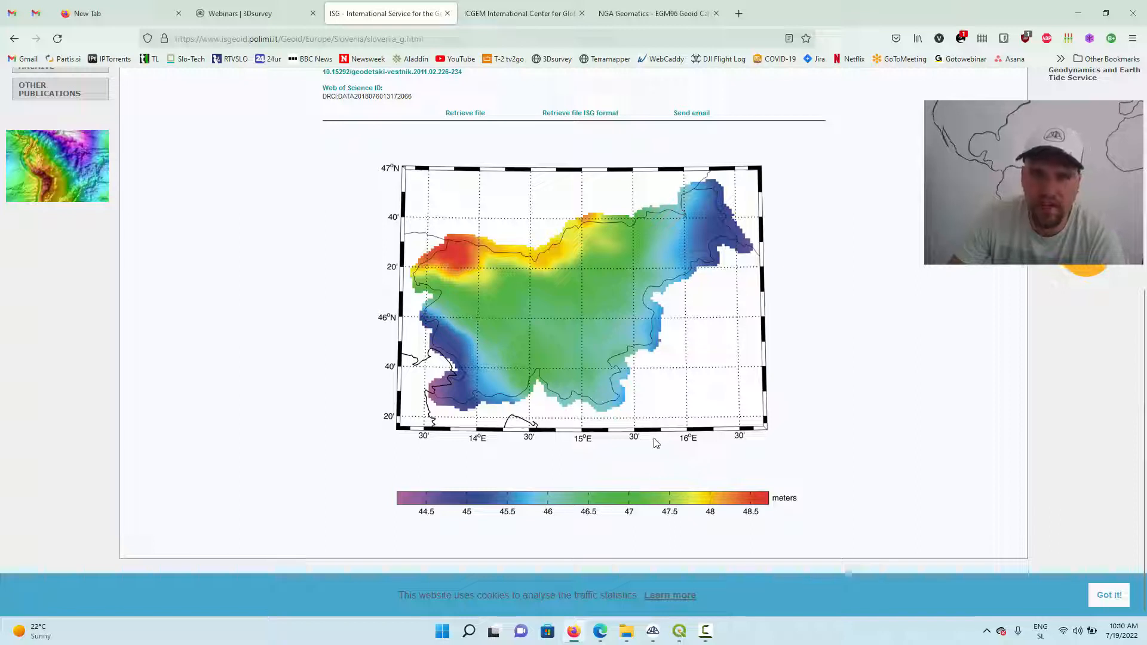
Step: Switch back to 3Dsurvey and select the entire terrain mesh with a four-corner polygon drawn around it
mouse_move(655, 638)
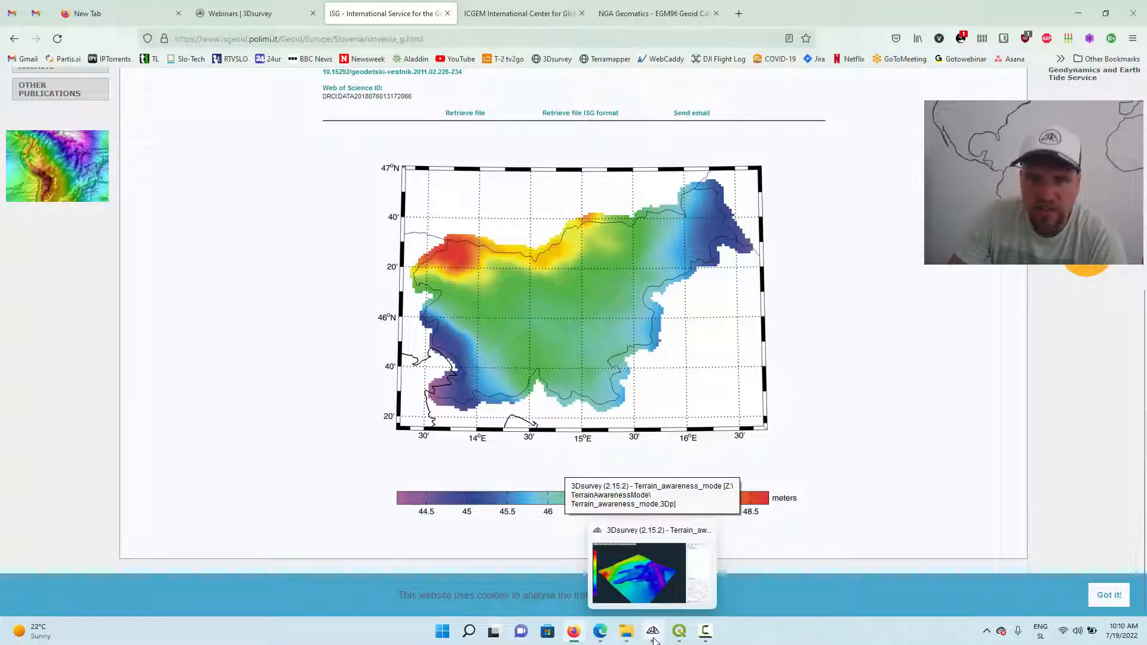
click(652, 591)
scroll(630, 487, down, 5)
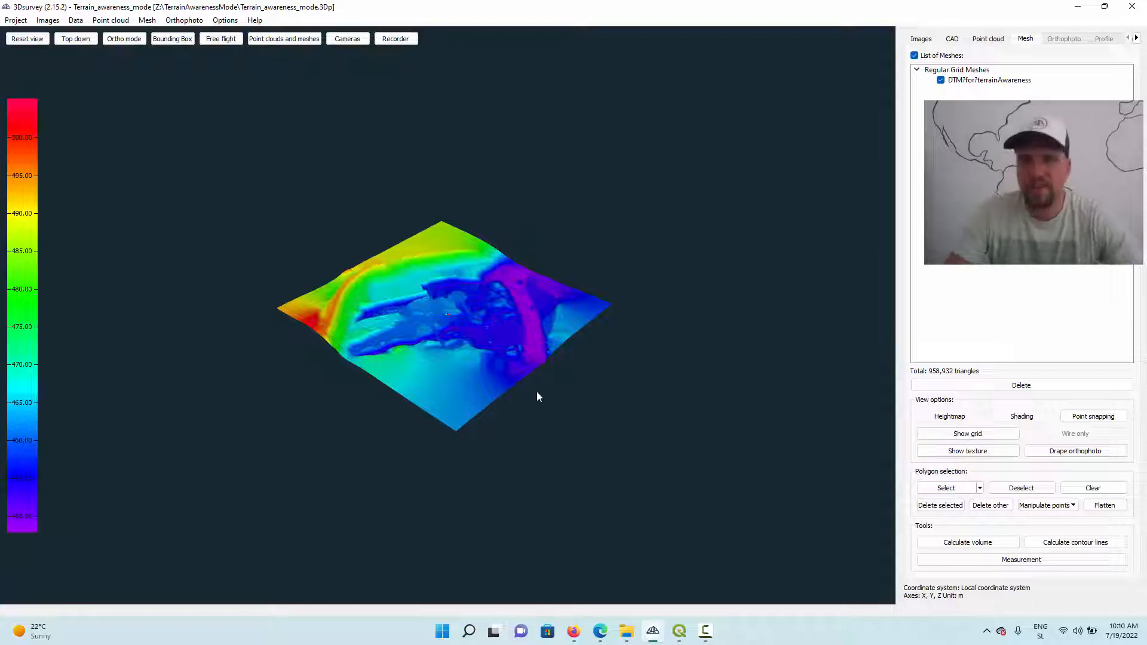
click(956, 489)
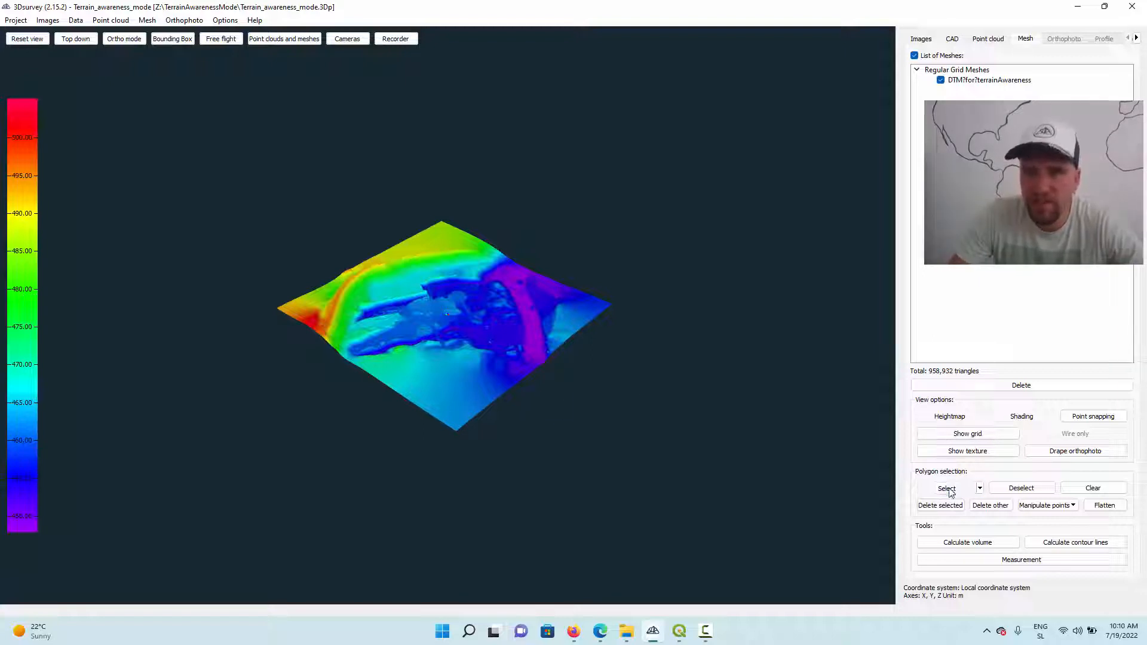
click(465, 106)
click(130, 313)
click(483, 552)
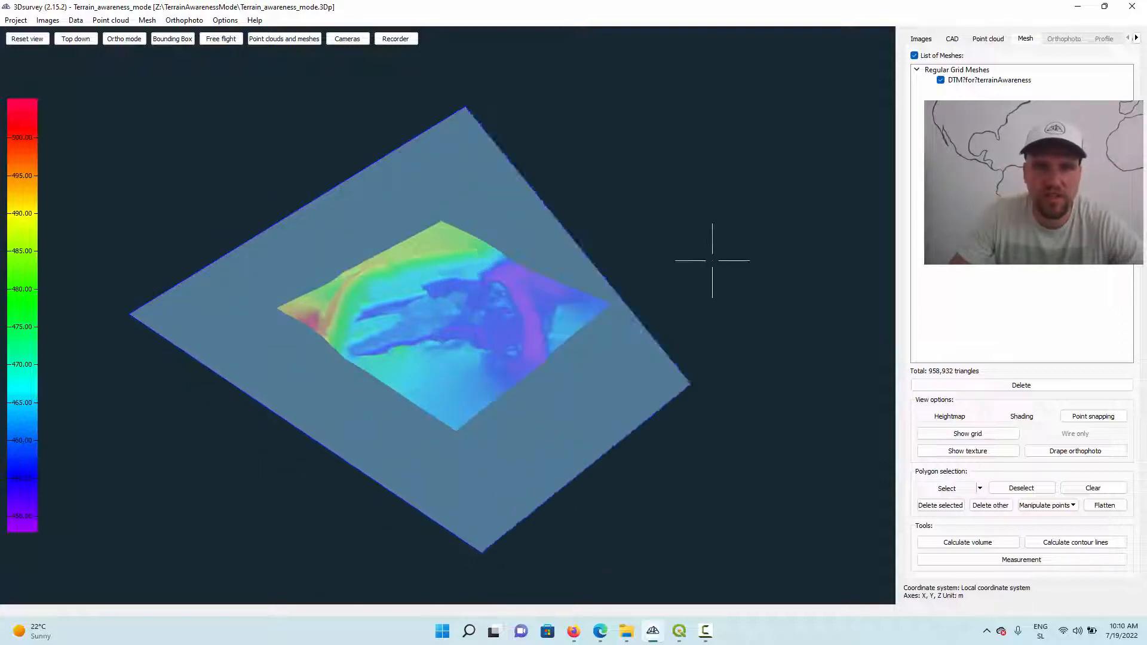
click(749, 291)
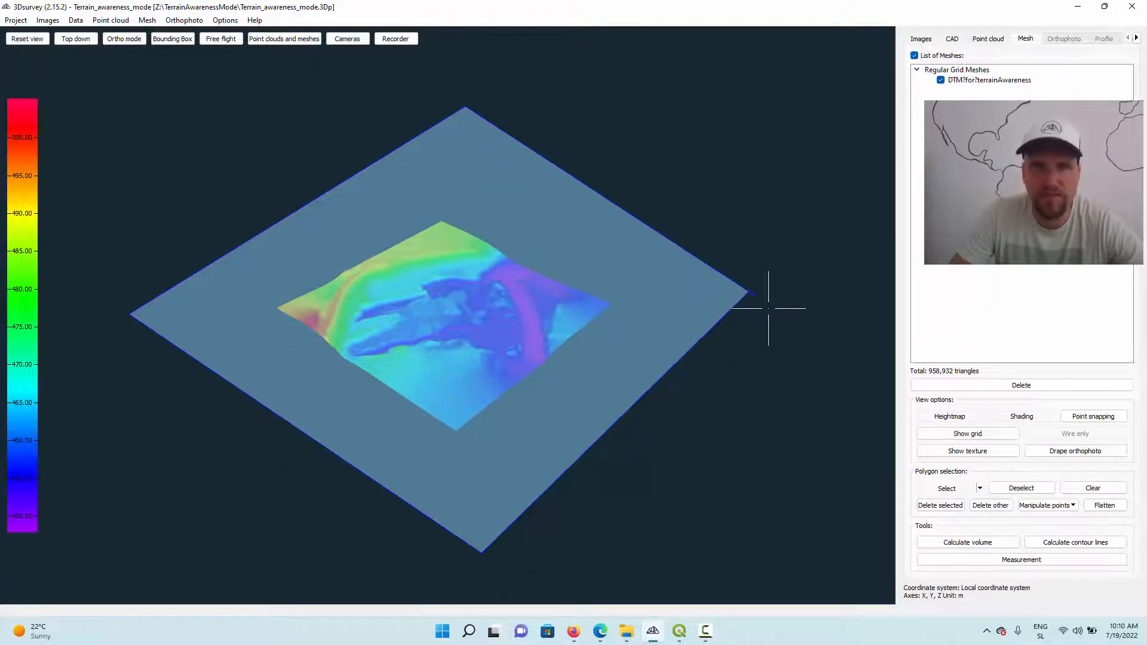
right_click(731, 211)
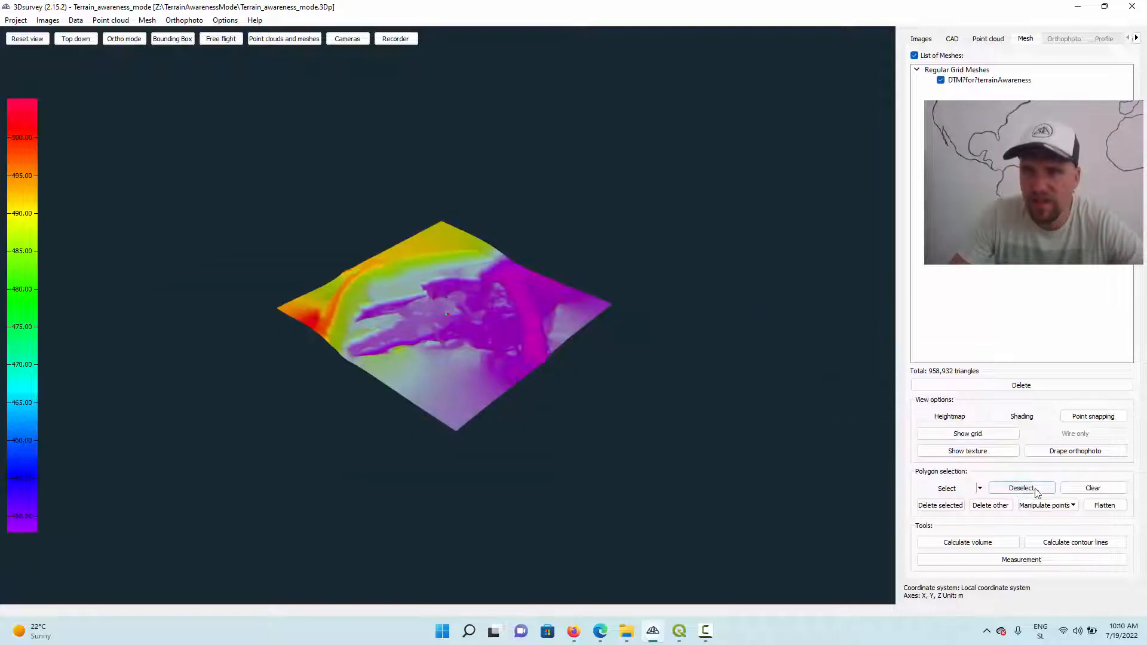
Step: Increase the height of the selected mesh points by 47.500 m and clear the selection
click(1073, 507)
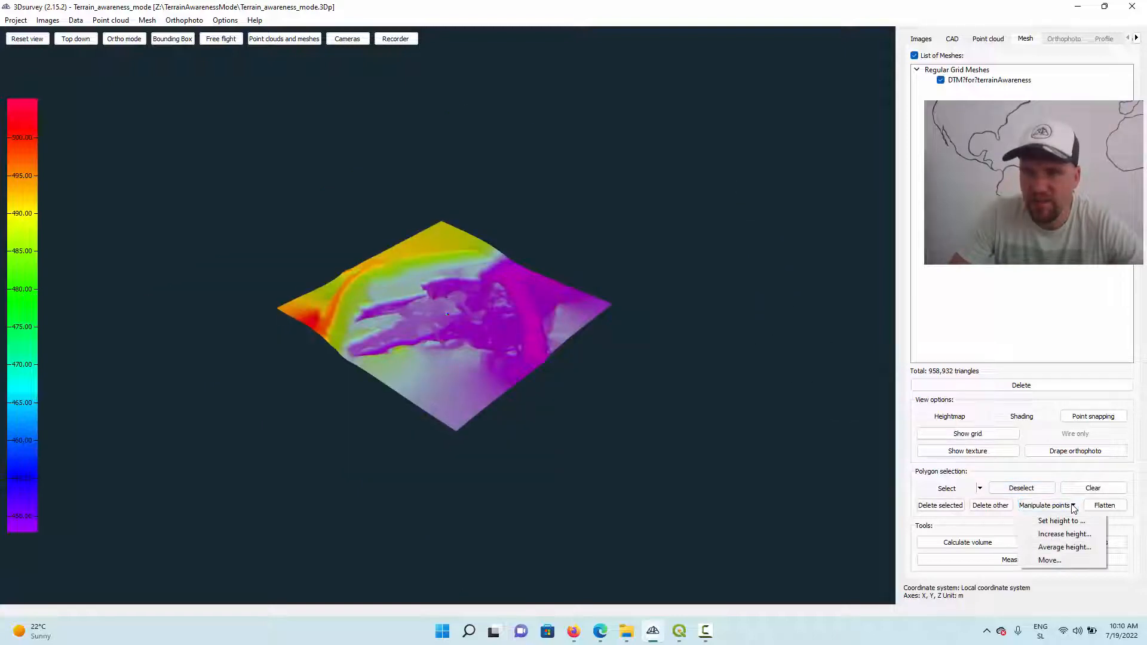
click(1070, 536)
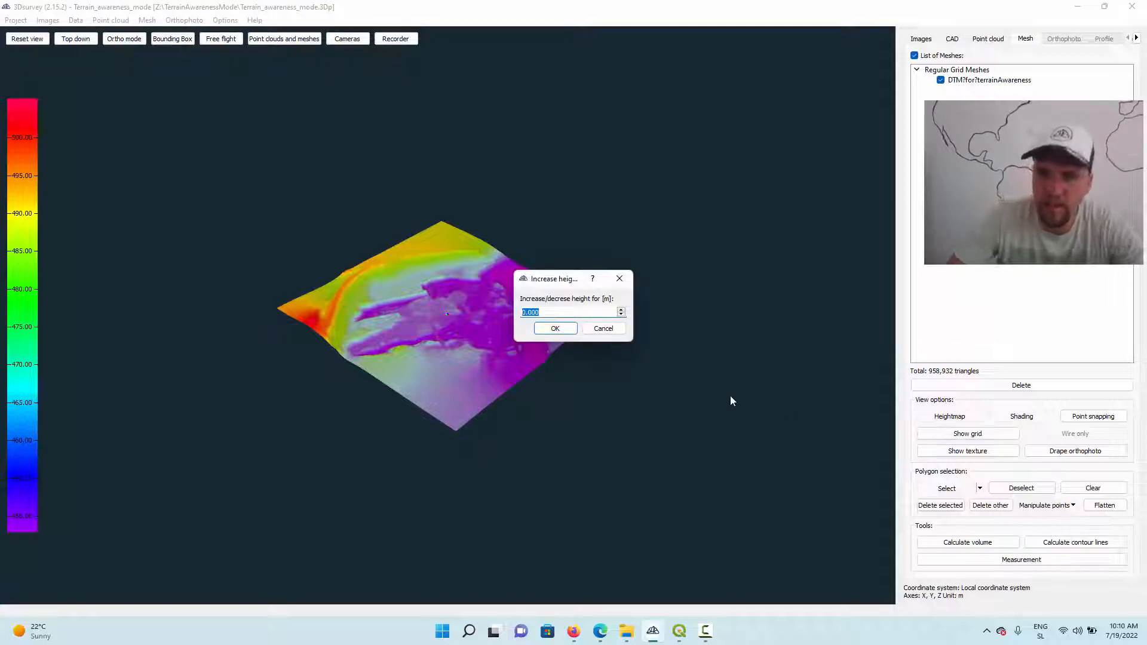
text(47.)
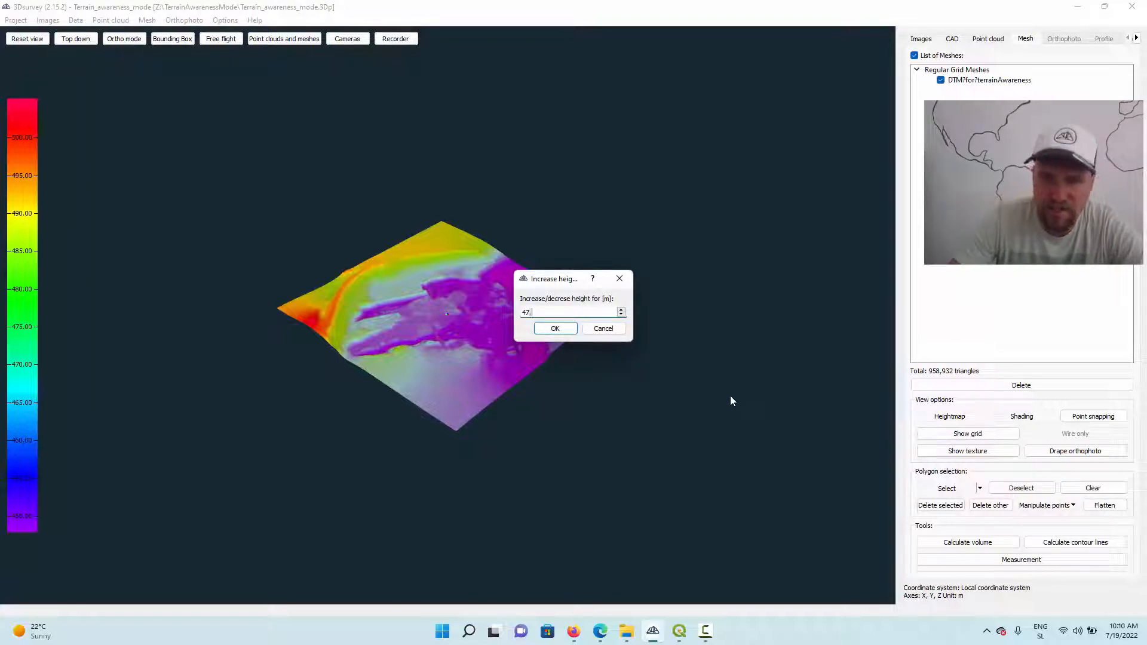
text(500)
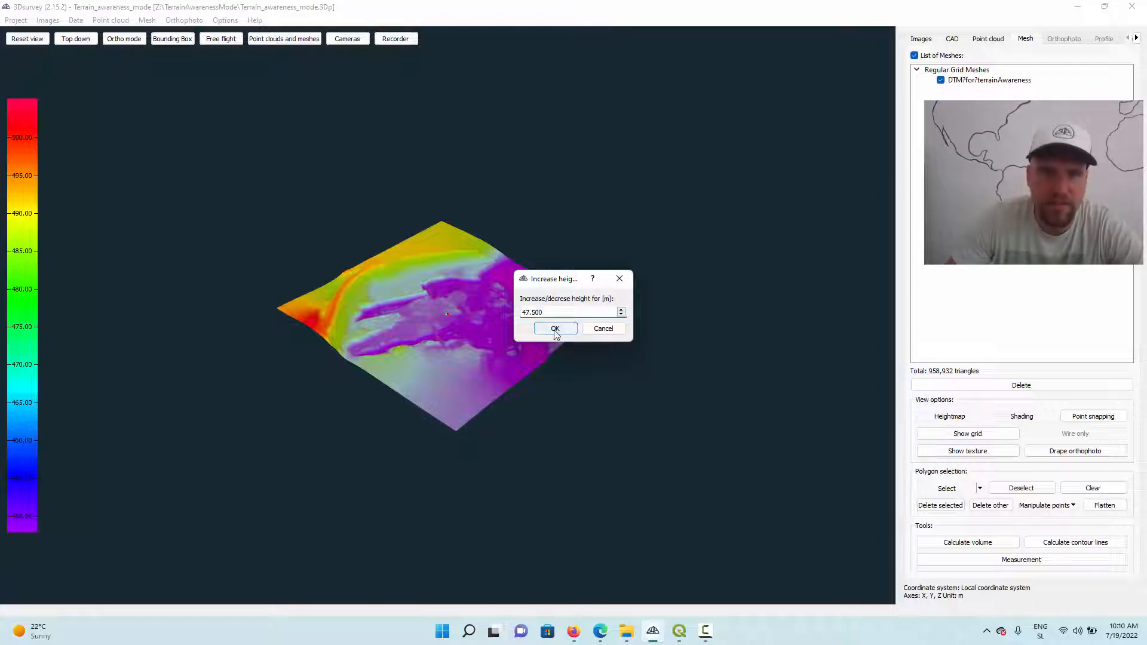
click(554, 329)
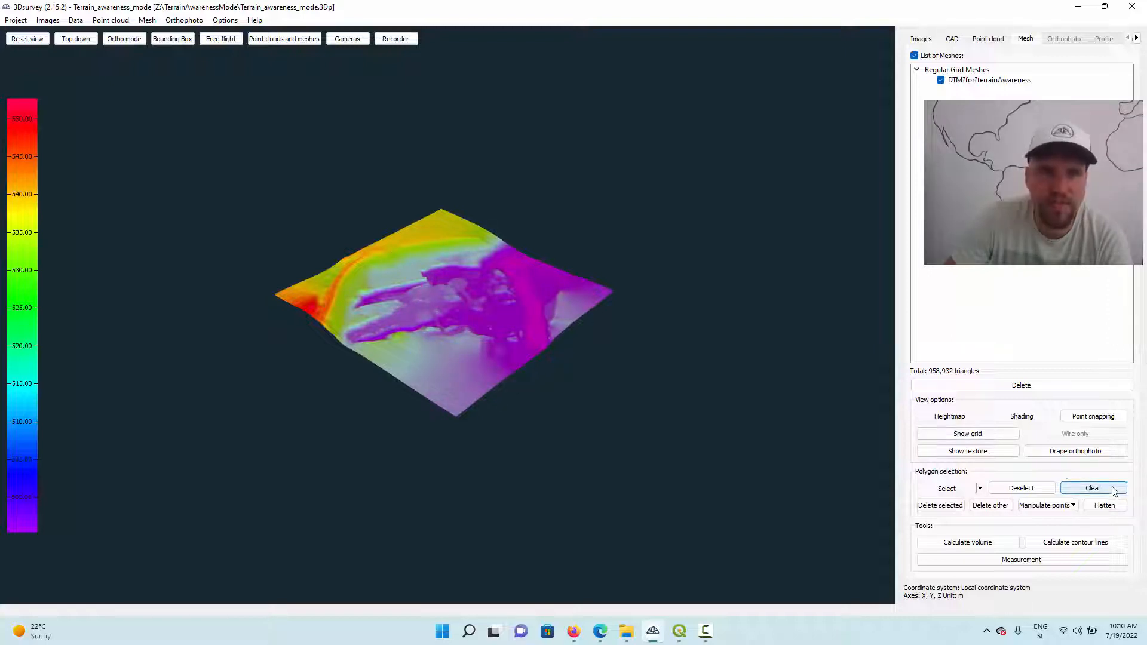
click(1093, 488)
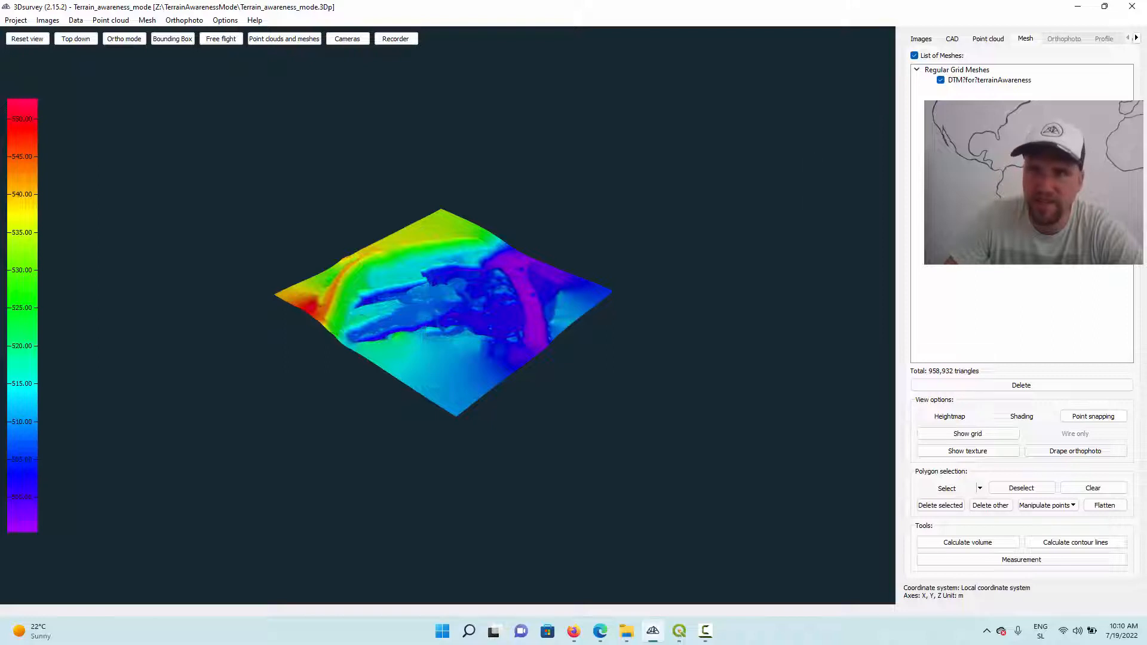
Step: Start exporting the terrain mesh and replace the question marks in its file name with underscores, giving DTM_for_terrainAwareness
right_click(968, 84)
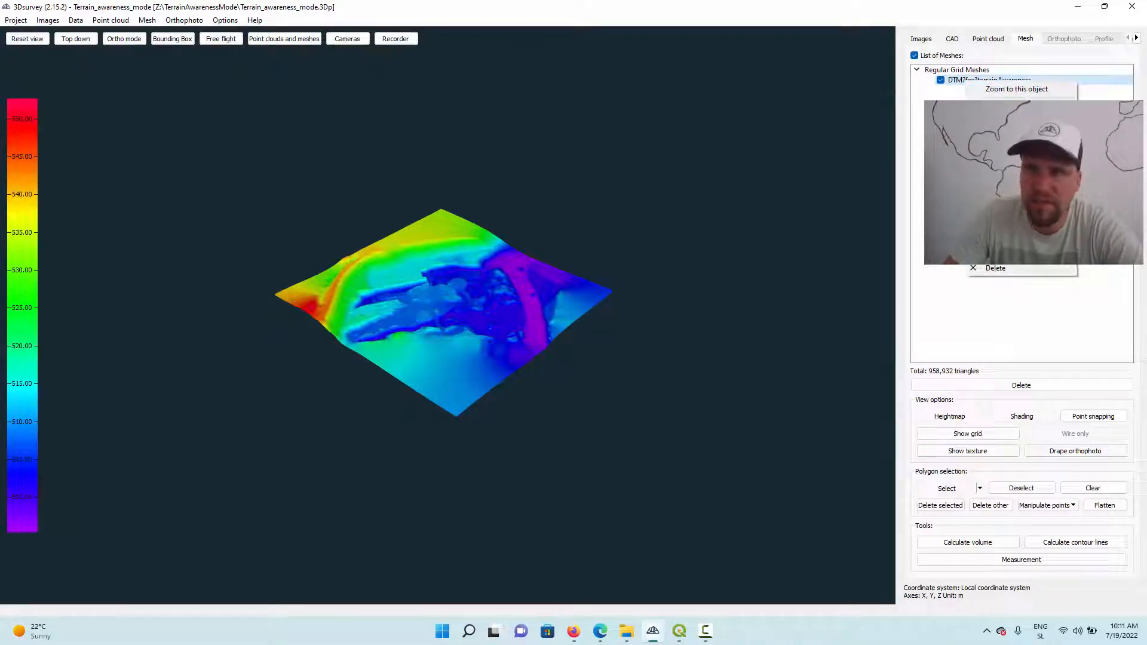
click(1006, 250)
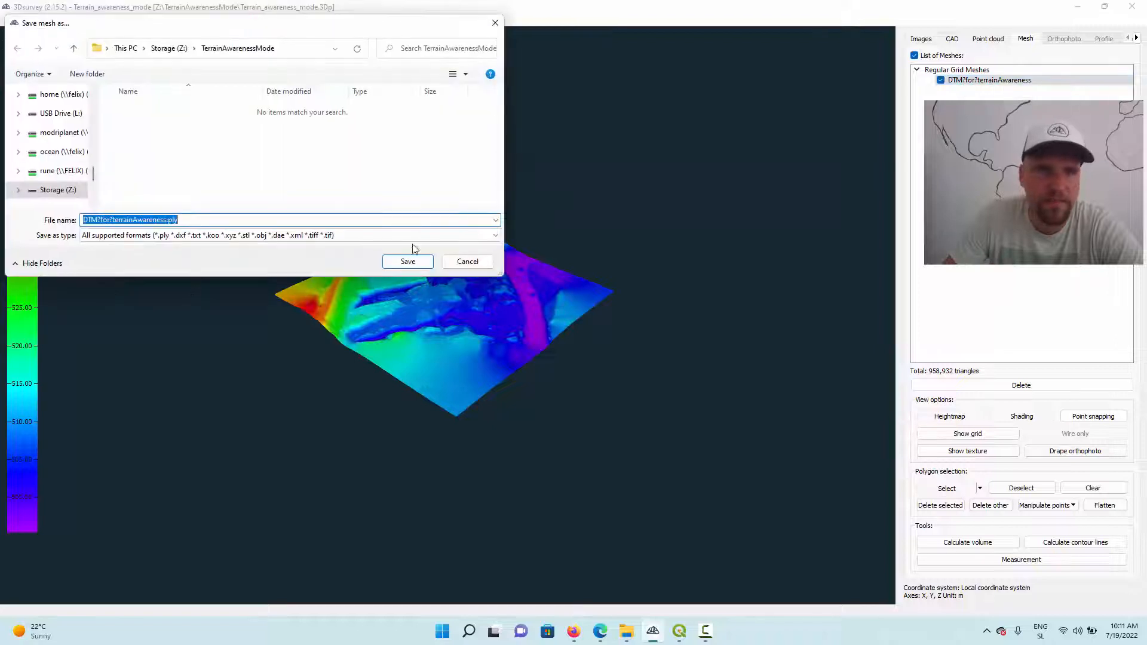
click(99, 220)
drag(97, 220, 102, 220)
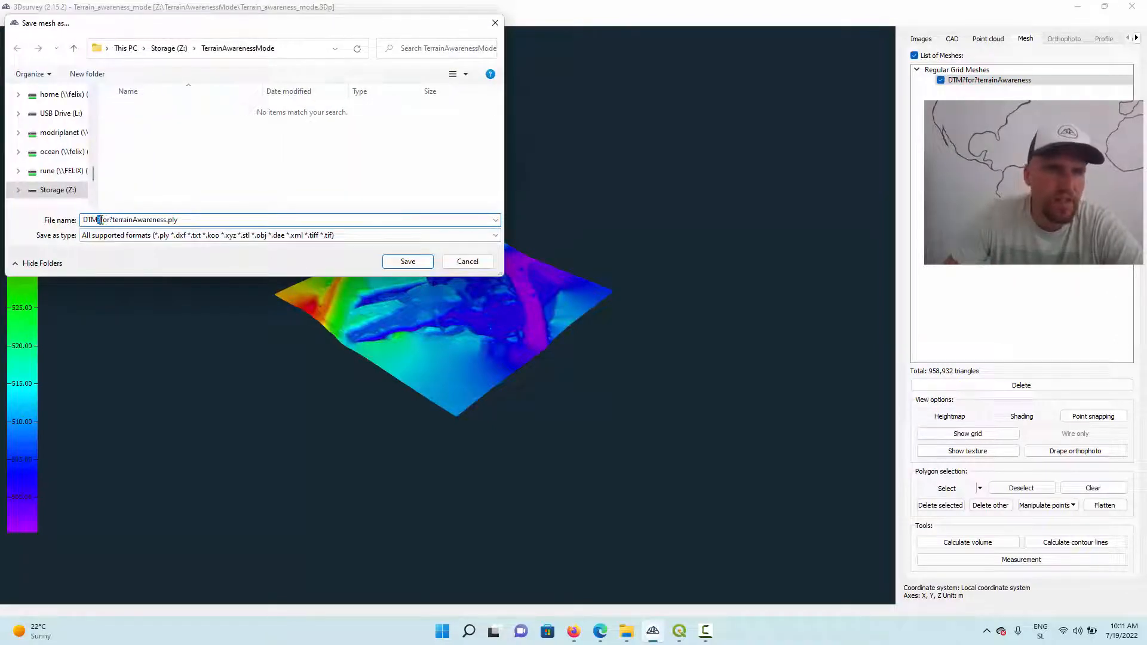
text(_)
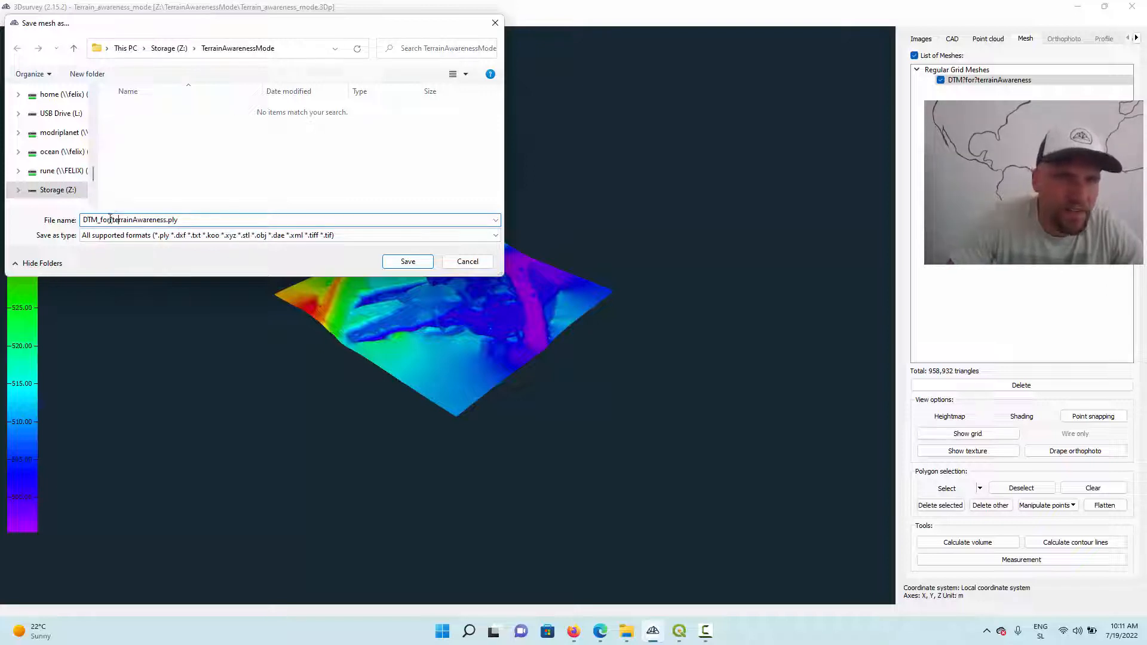
text(_)
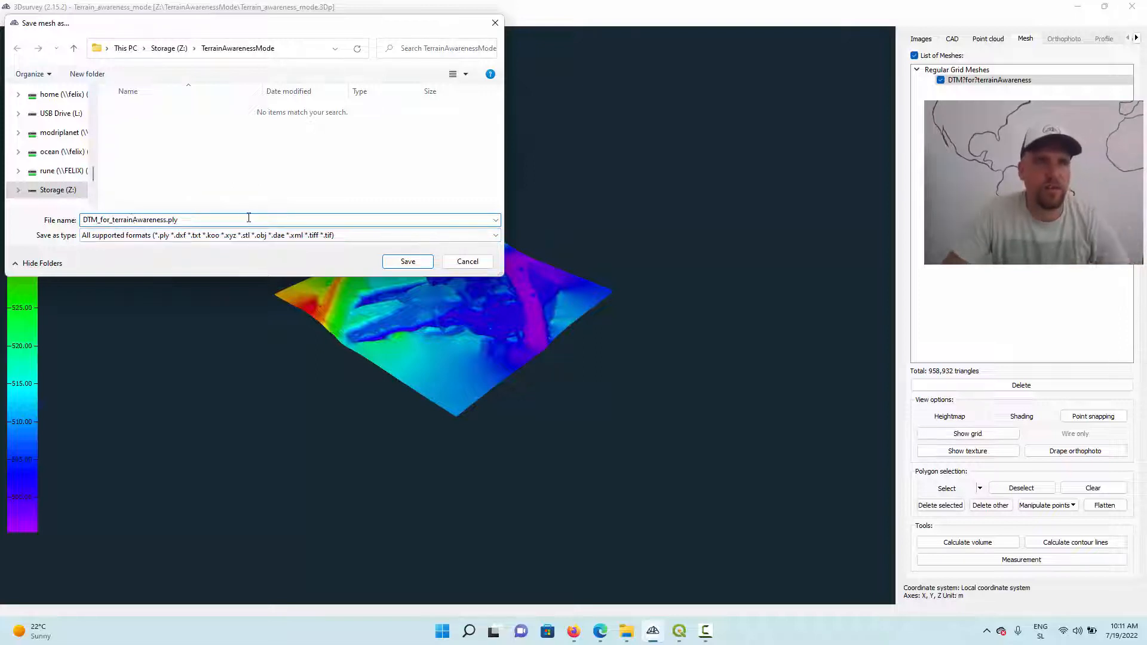
Step: Save the mesh as a georeferenced TIFF, DTM_for_terrainAwareness.tif, in the TerrainAwarenessMode folder
click(360, 235)
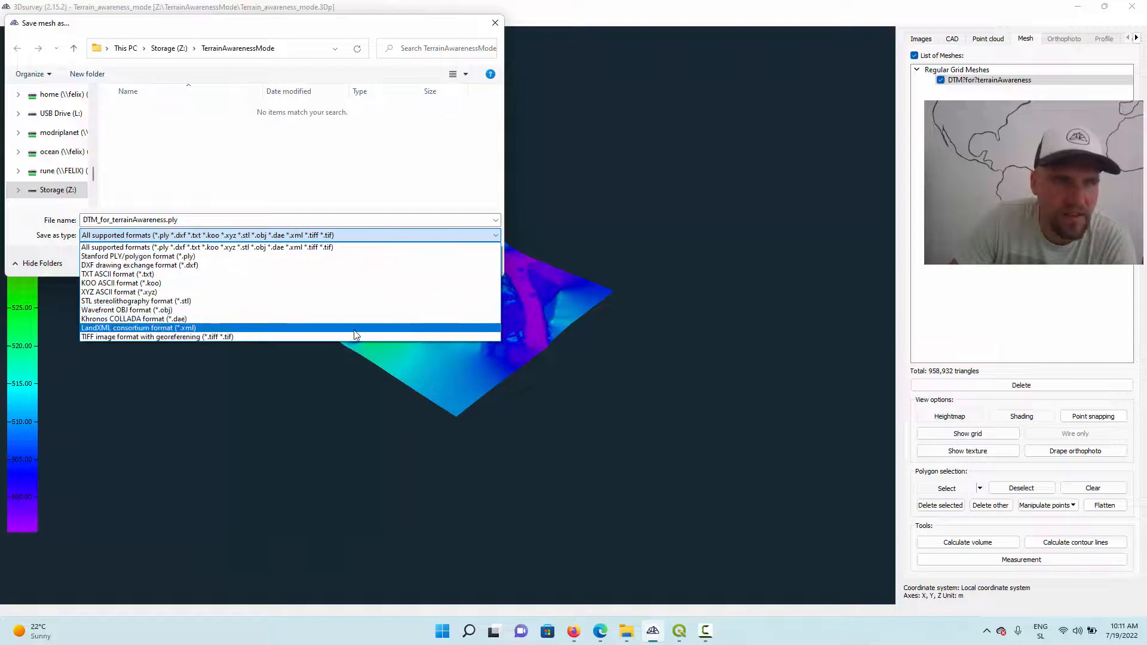
click(356, 336)
click(197, 220)
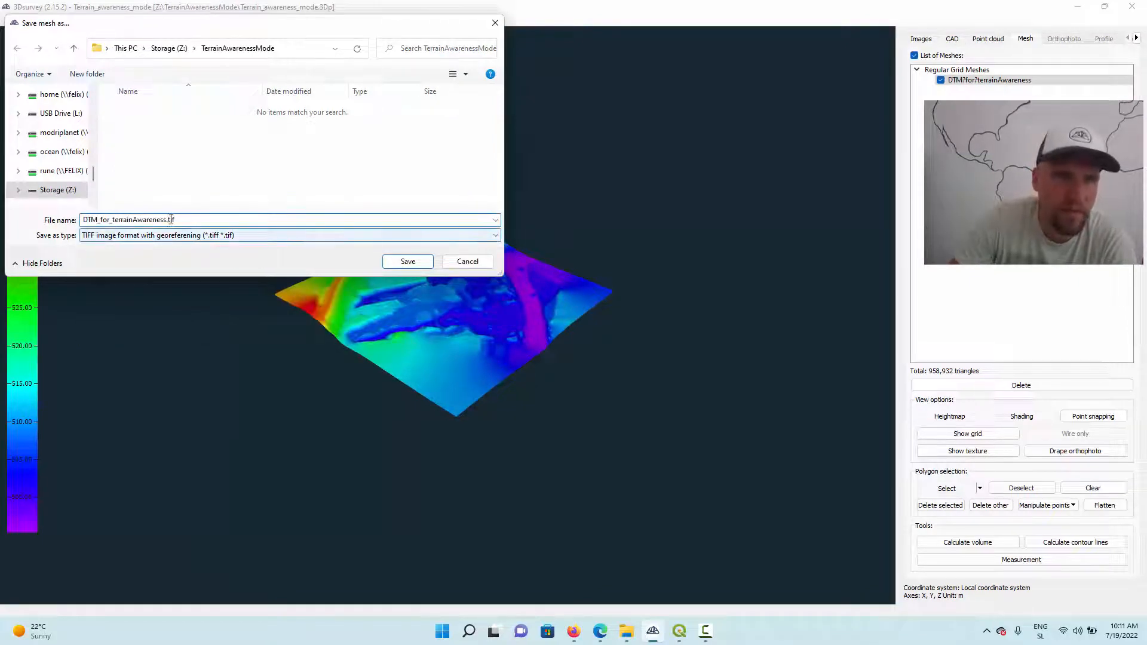
click(408, 263)
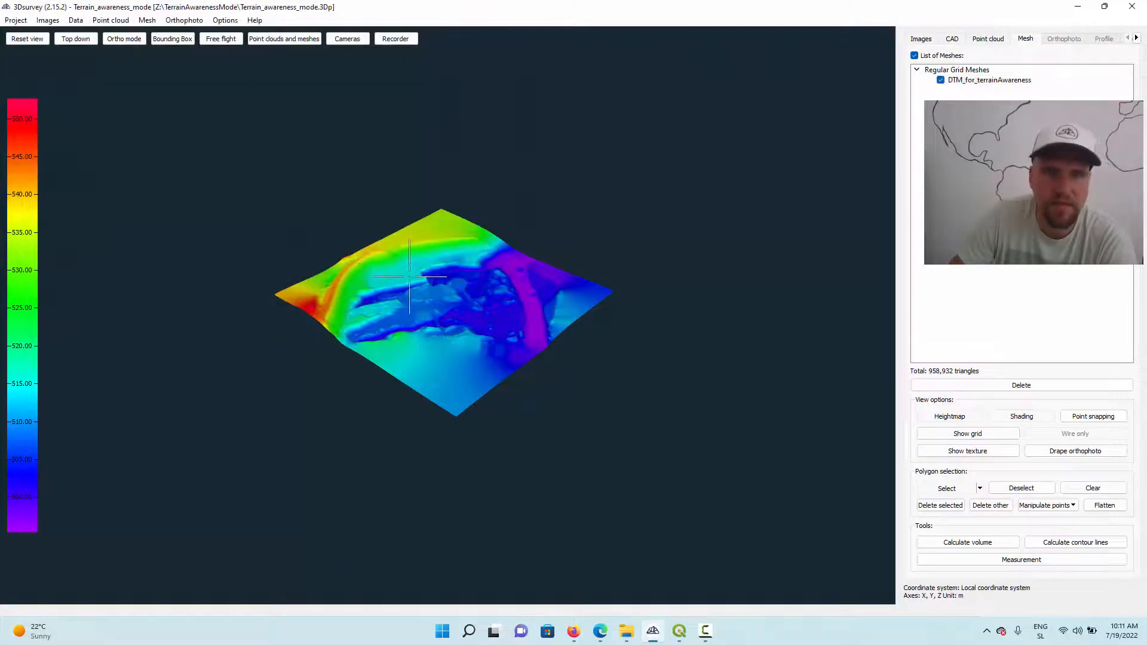
Step: Check the exported DTM_for_terrainAwareness.tif in the TerrainAwarenessMode folder and switch to QGIS
click(626, 631)
click(568, 227)
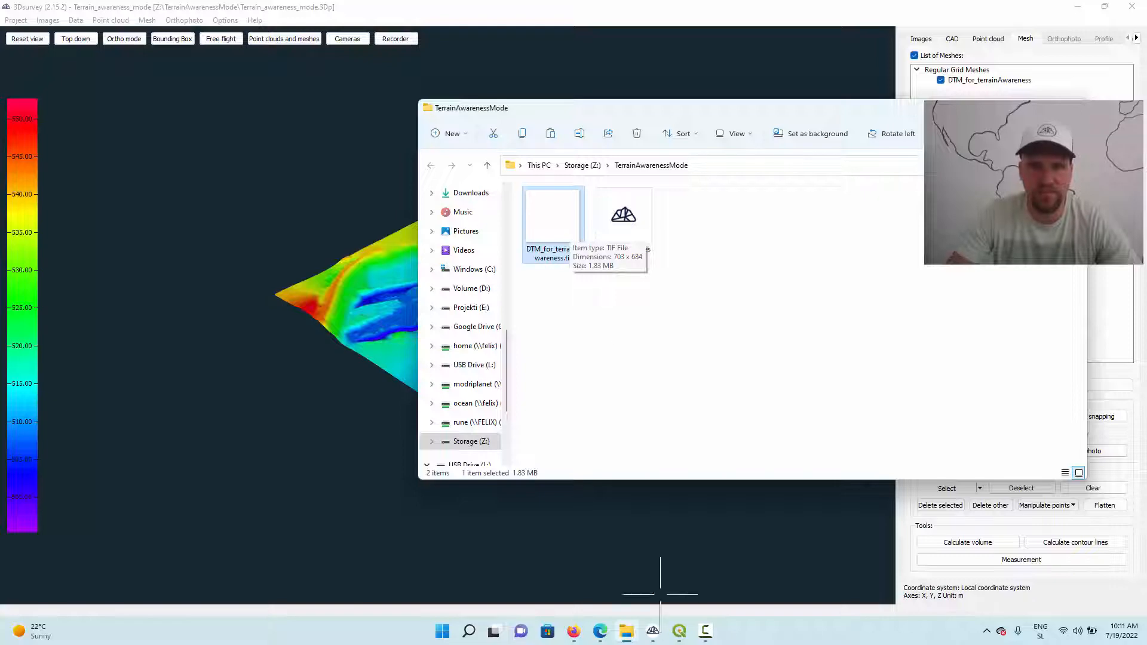
click(679, 630)
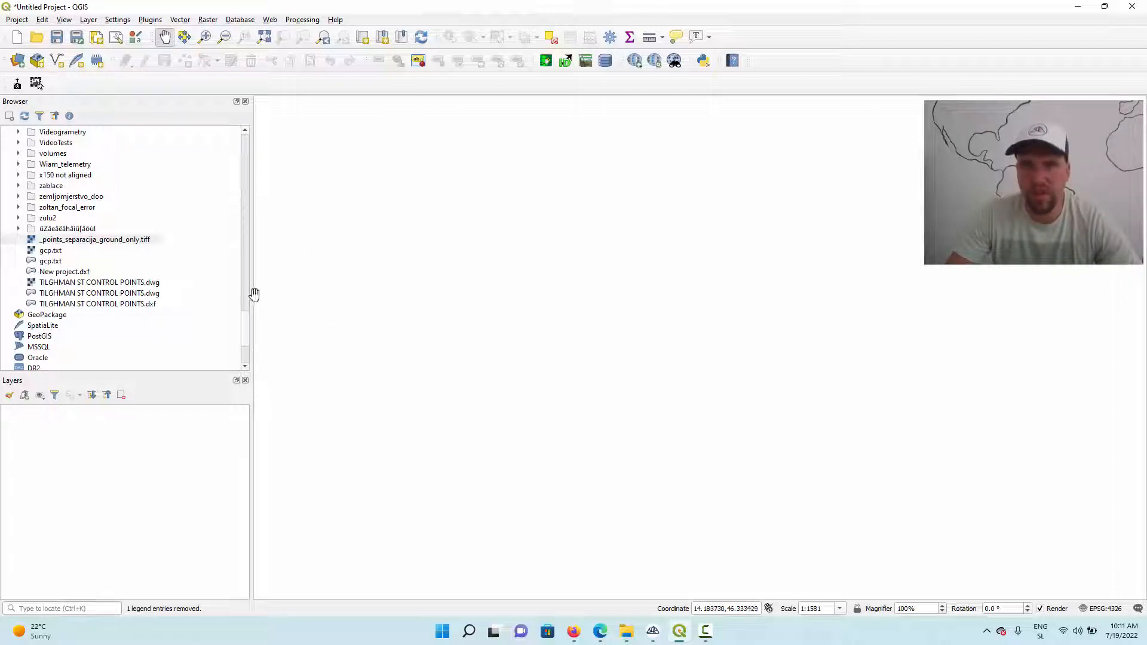
Step: Open the project's coordinate reference system settings and filter the available systems for "wgs 84"
click(1112, 609)
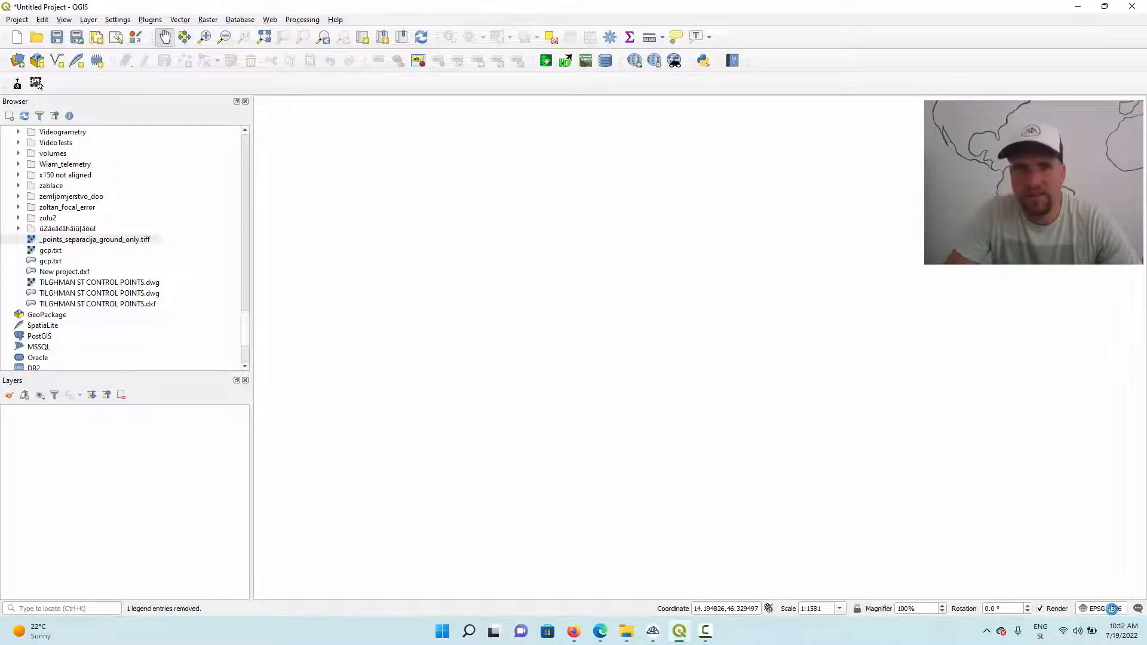
click(790, 157)
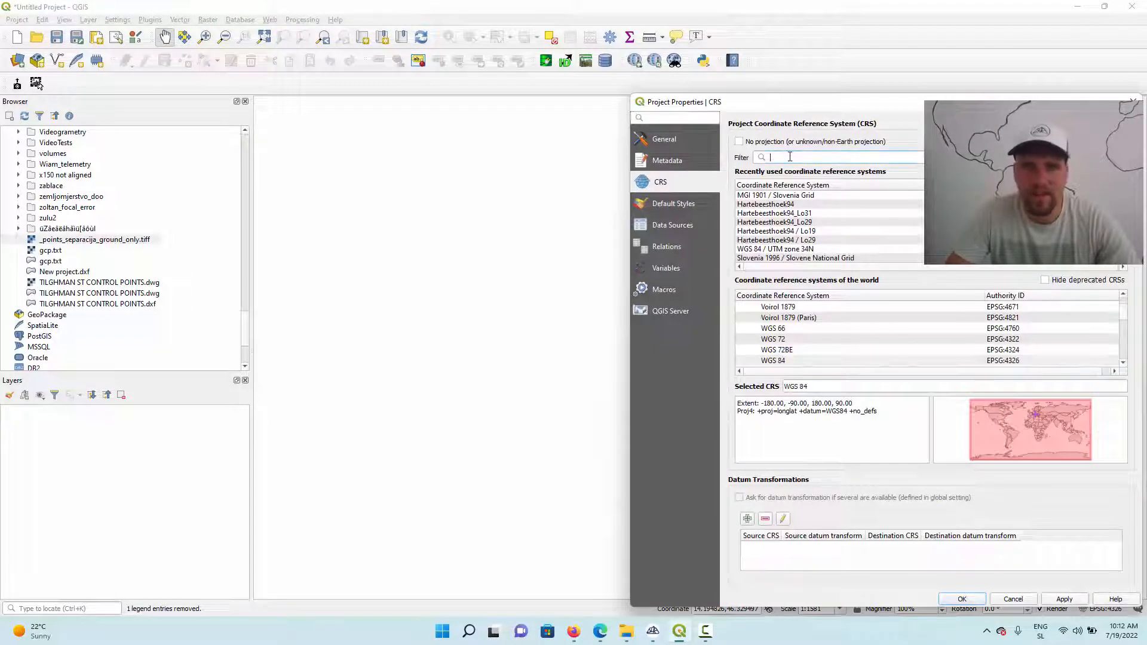
text(wgs)
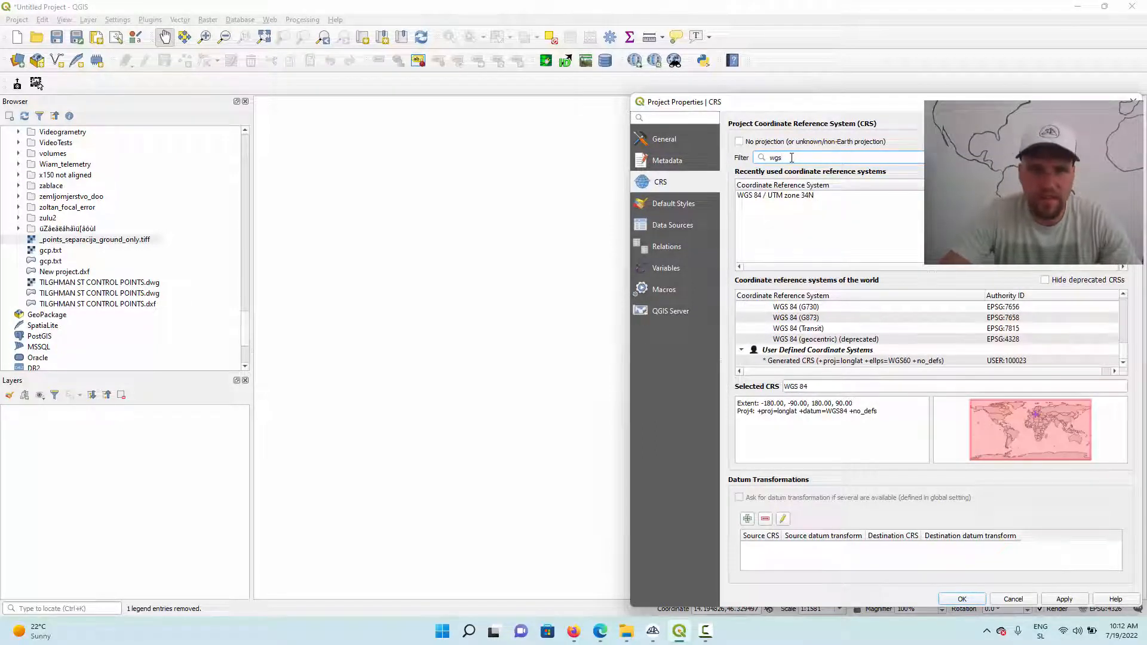
text( 84)
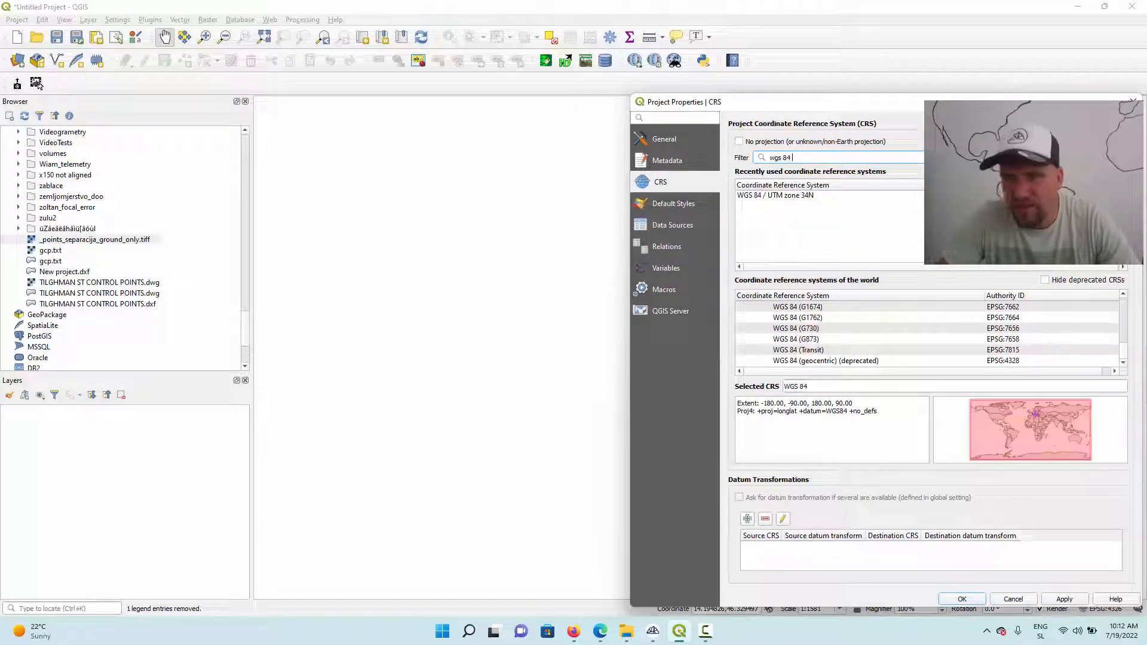
Step: Filter the coordinate systems by code 4326 instead and set the project CRS to WGS 84 (EPSG:4326)
key(BackSpace)
key(BackSpace)
key(BackSpace)
text(4)
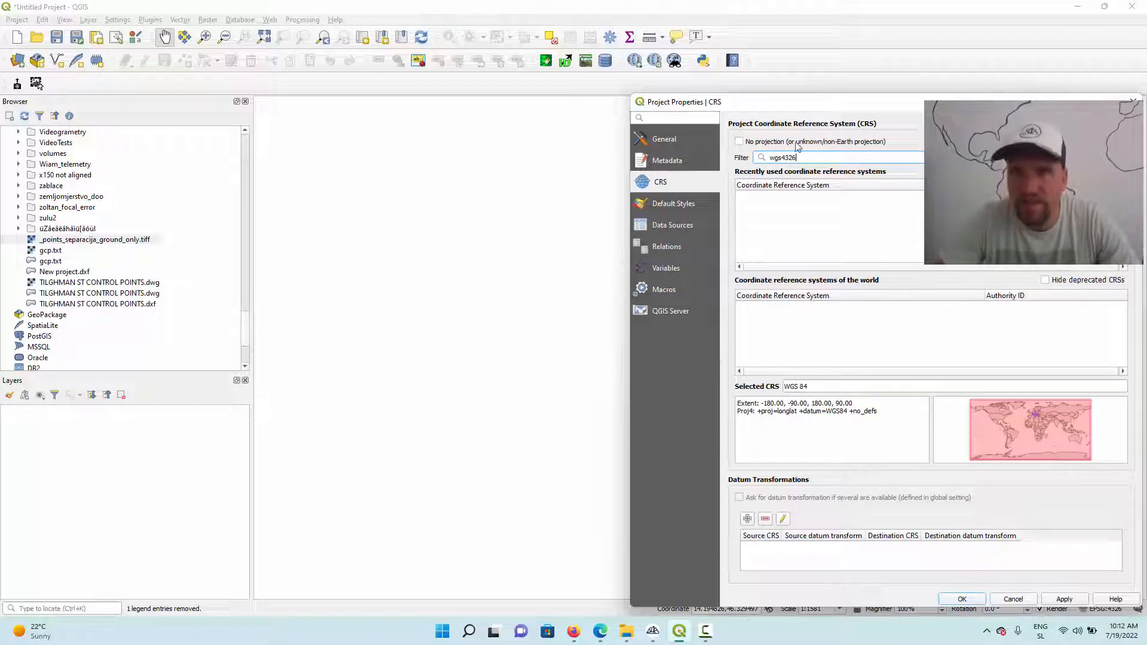
drag(784, 158, 728, 159)
text(4)
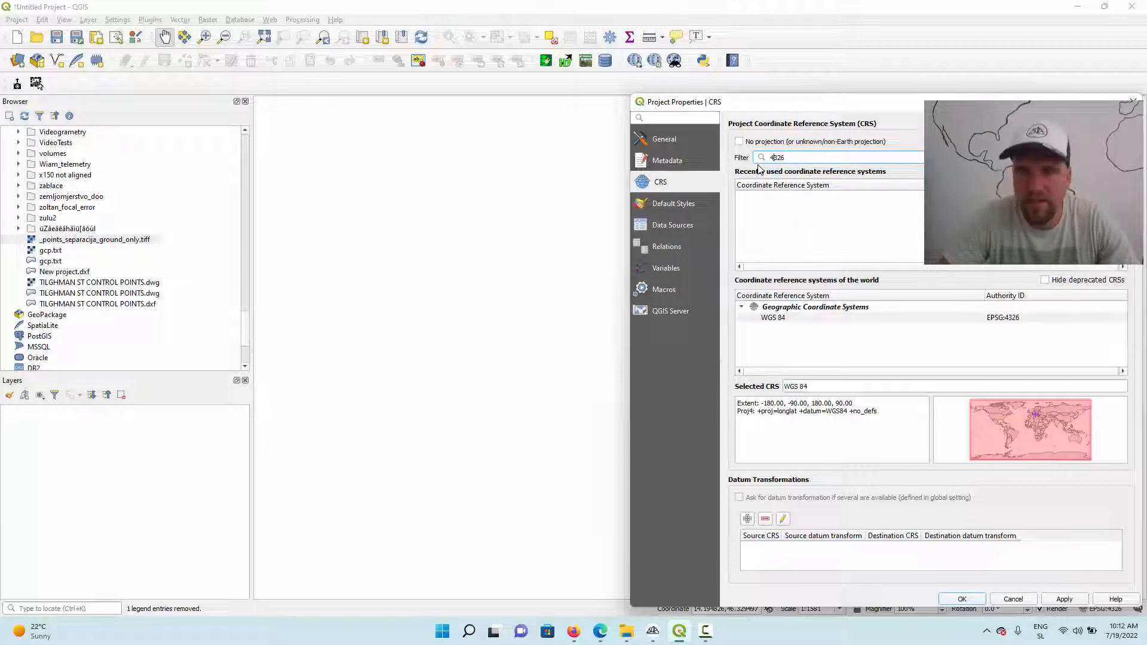
click(784, 321)
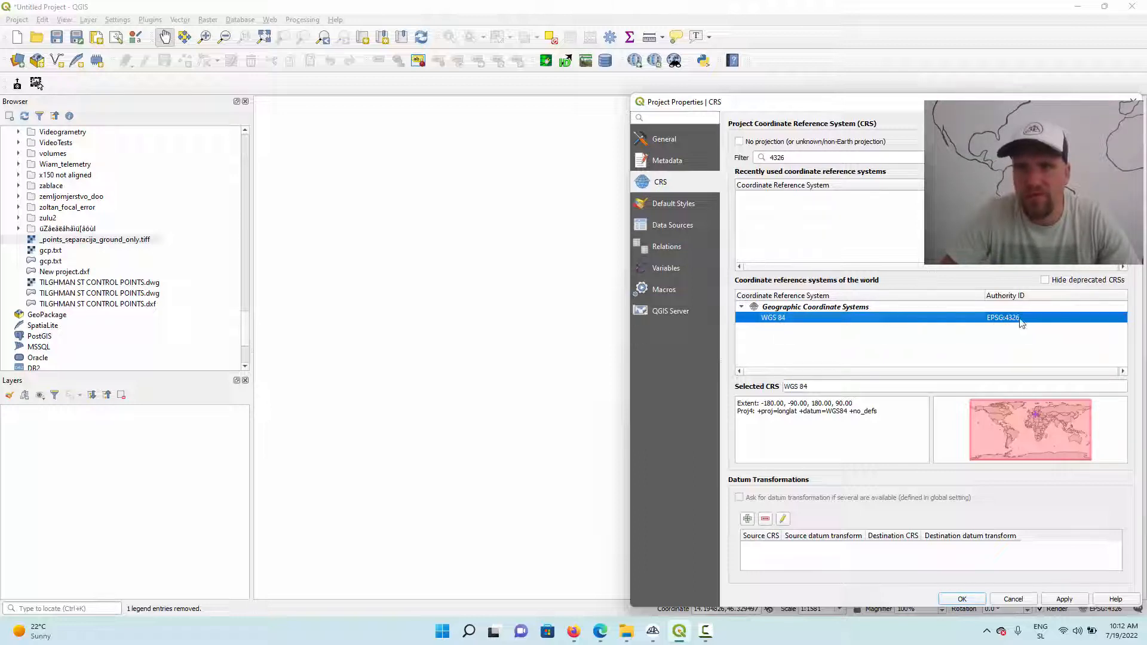
drag(985, 97, 789, 50)
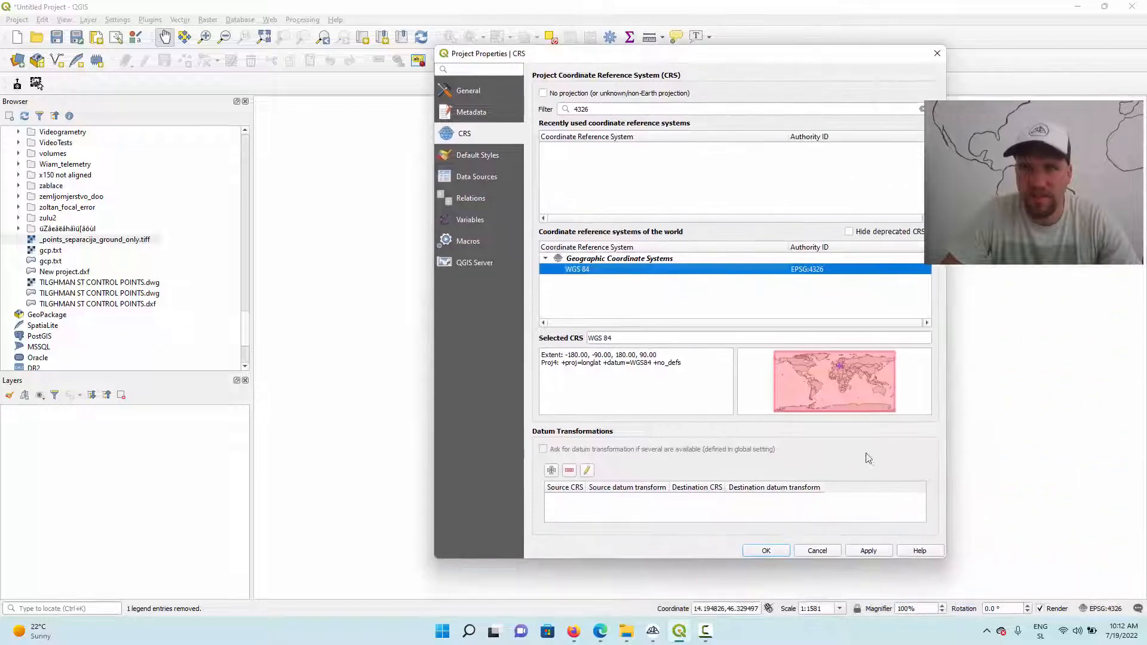
click(773, 550)
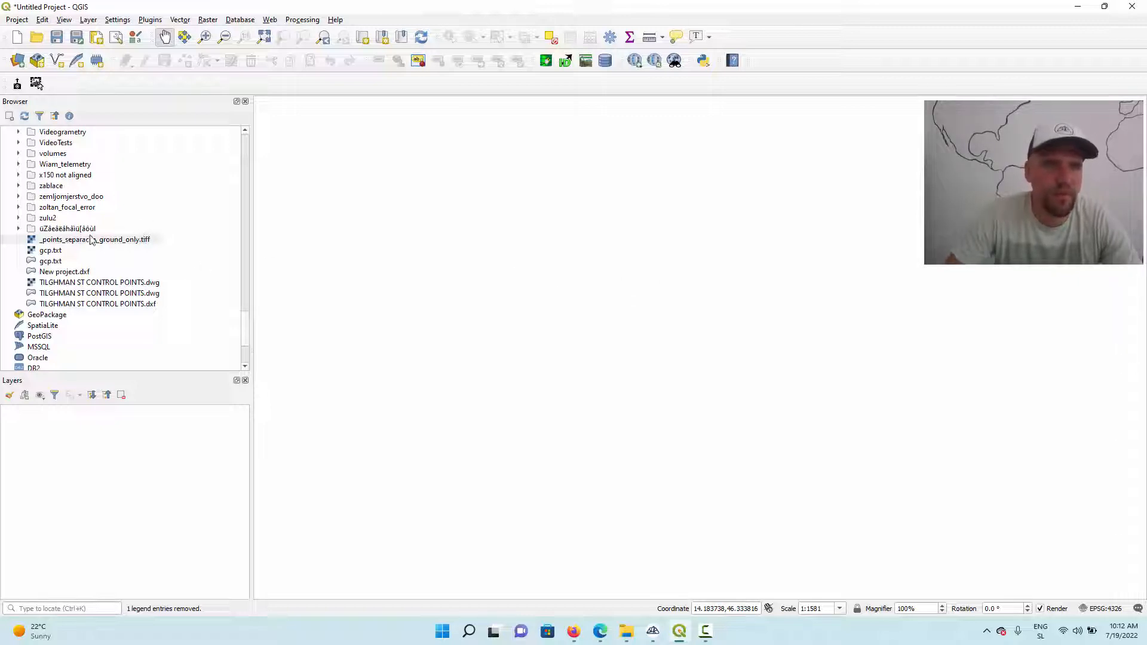
Step: Look through the folders on the Z:\ drive for the TerrainAwarenessMode folder
scroll(89, 210, up, 15)
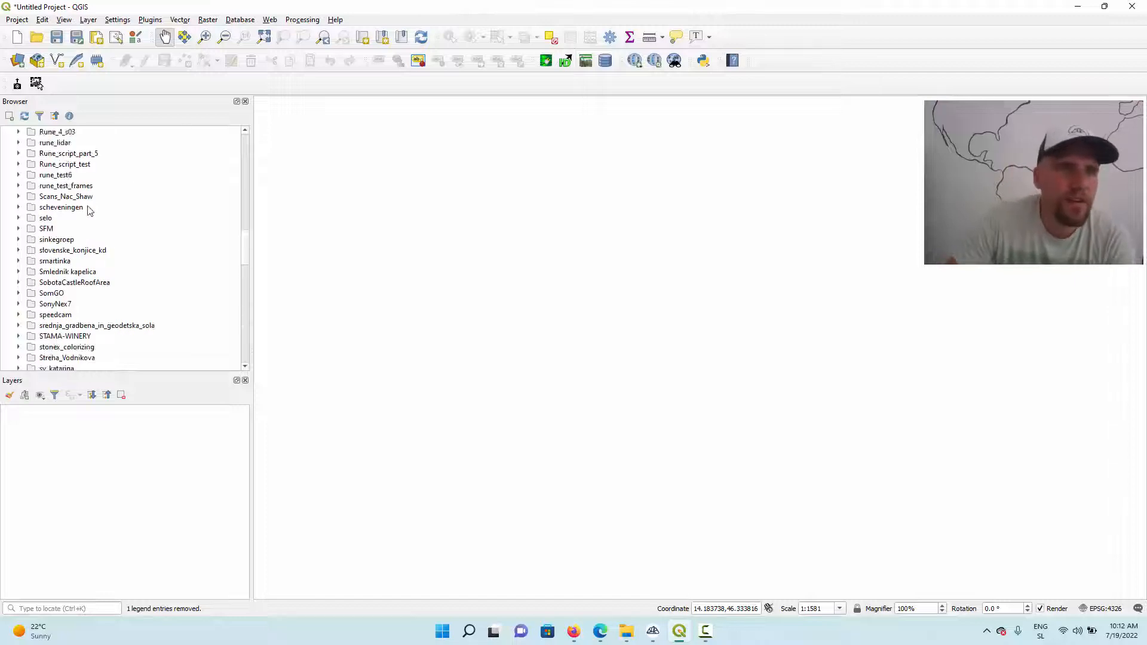
scroll(96, 203, up, 8)
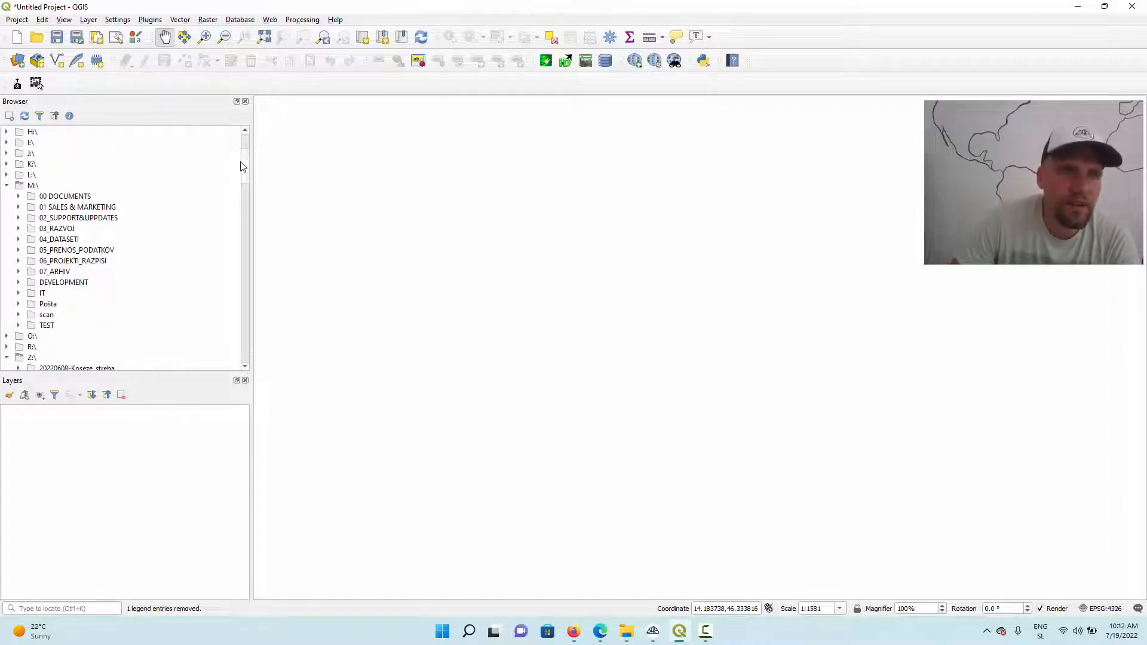
drag(246, 169, 240, 192)
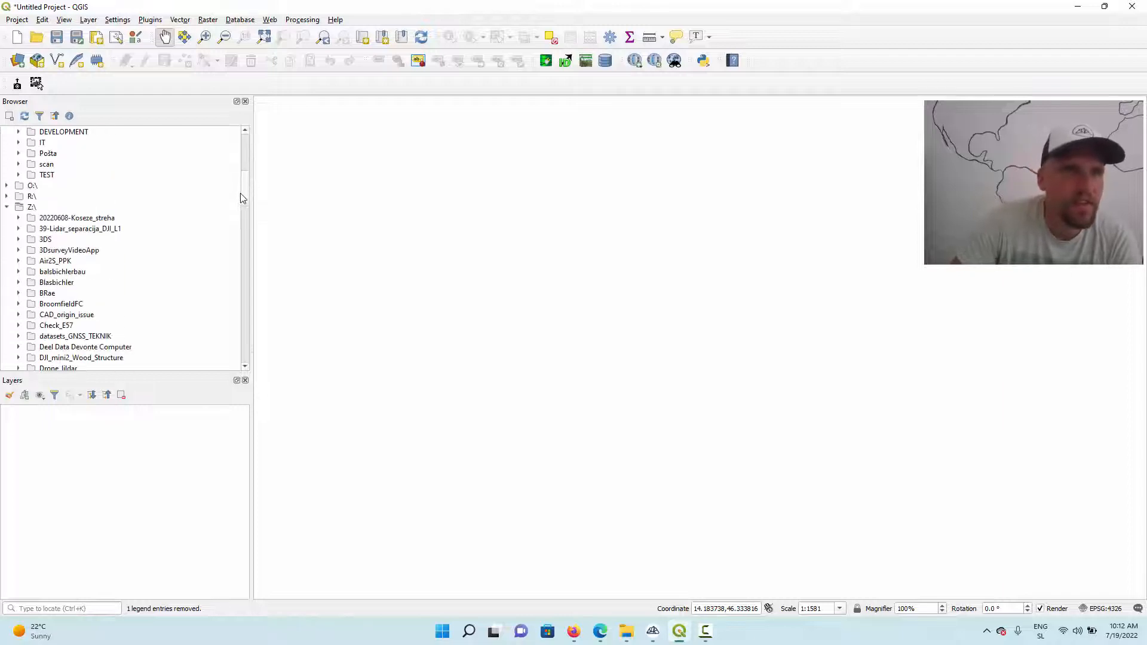
click(24, 209)
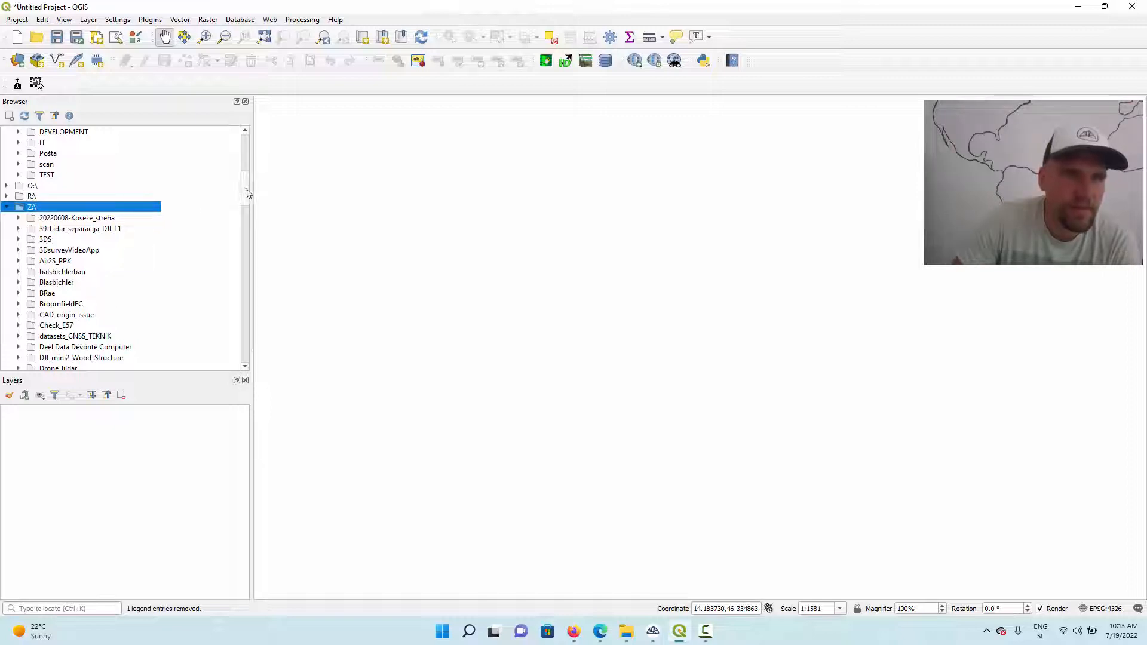
scroll(249, 205, down, 4)
scroll(249, 205, down, 7)
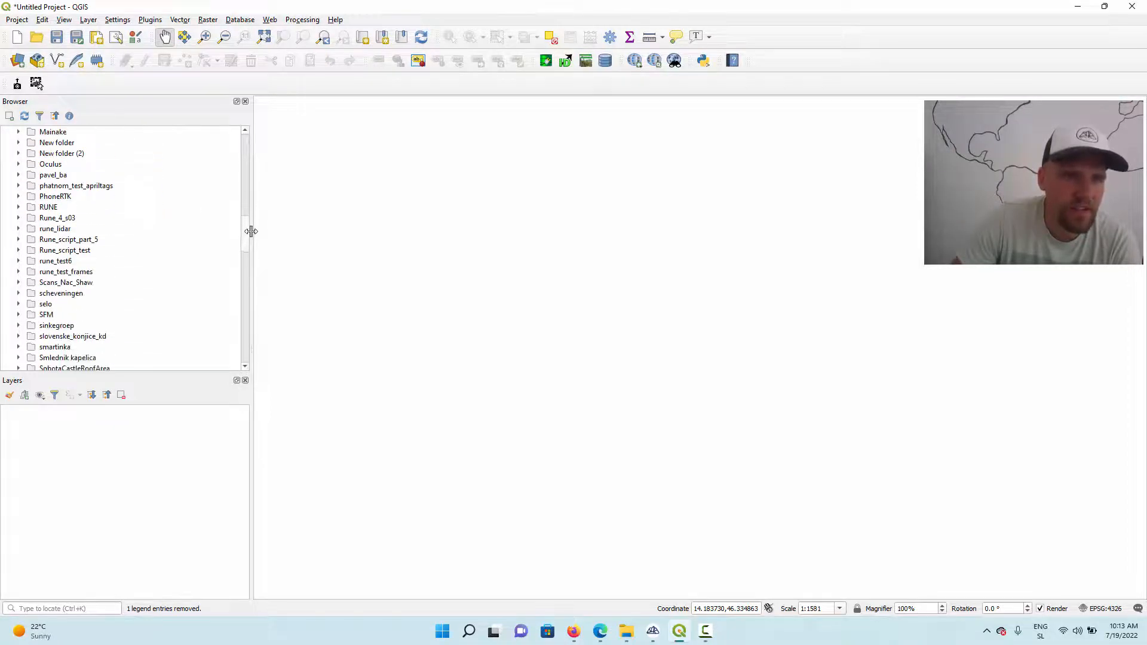
scroll(249, 237, down, 3)
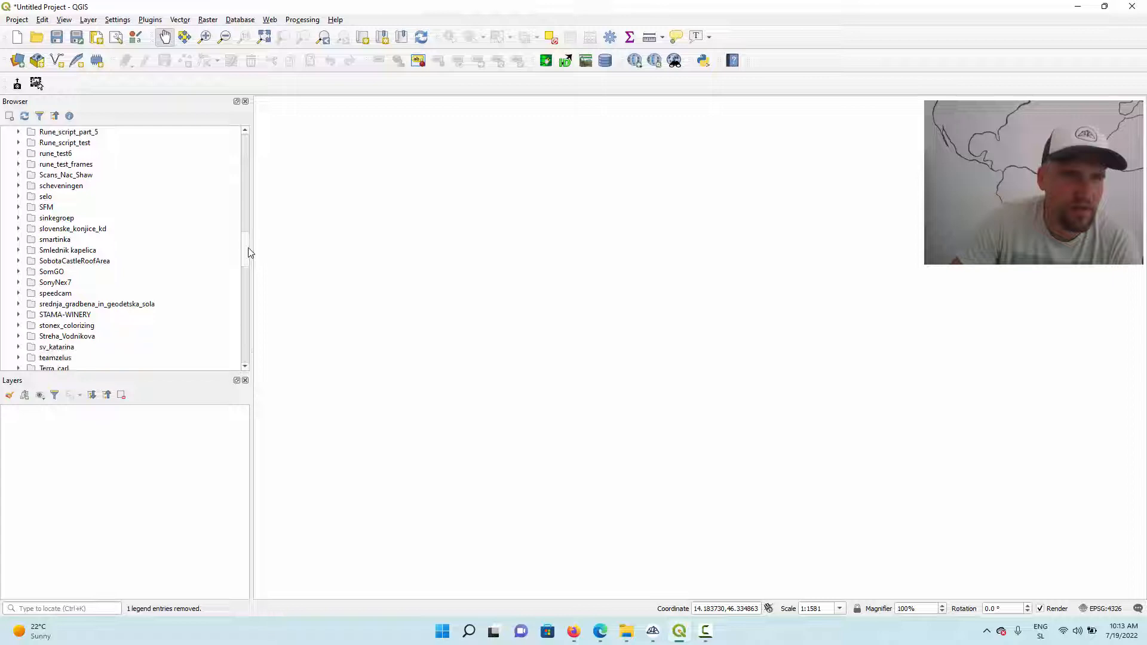
click(626, 632)
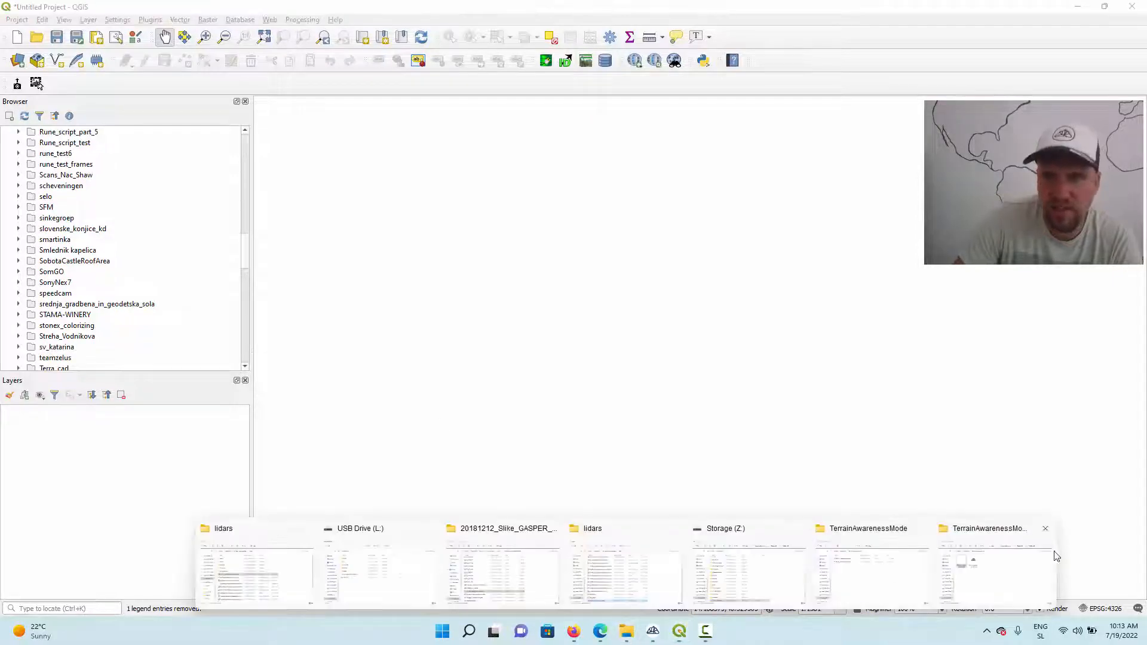
scroll(250, 266, down, 10)
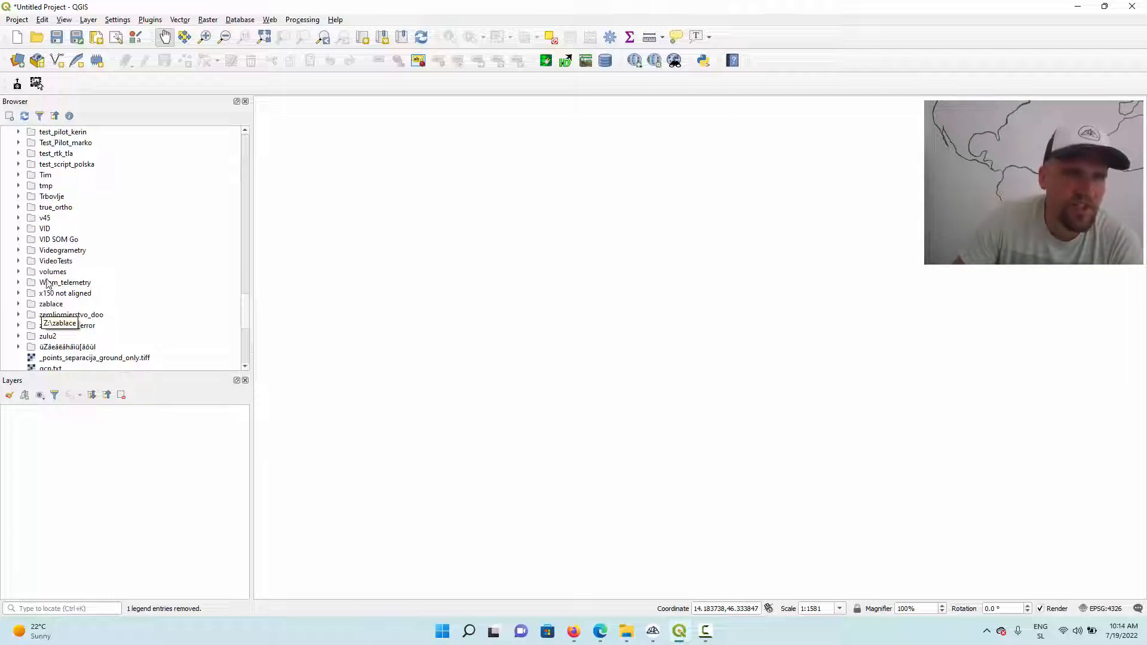
Step: Refresh the folder list and add DTM_for_terrainAwareness.tif from Z:\TerrainAwarenessMode to the map as a layer
click(27, 121)
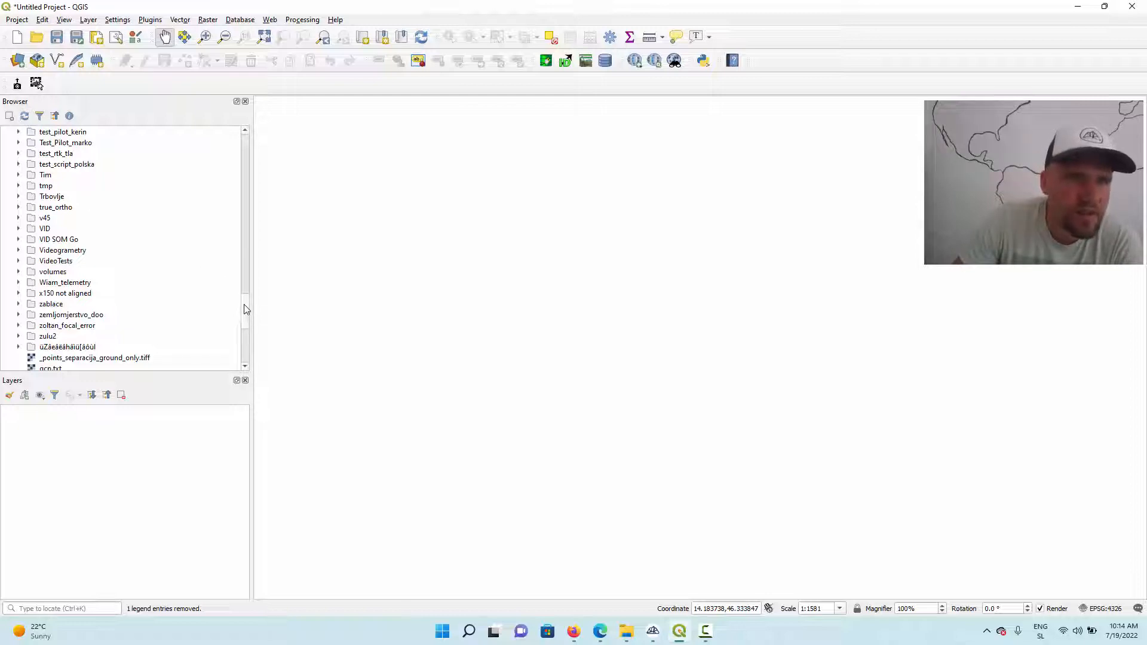
drag(246, 312, 243, 289)
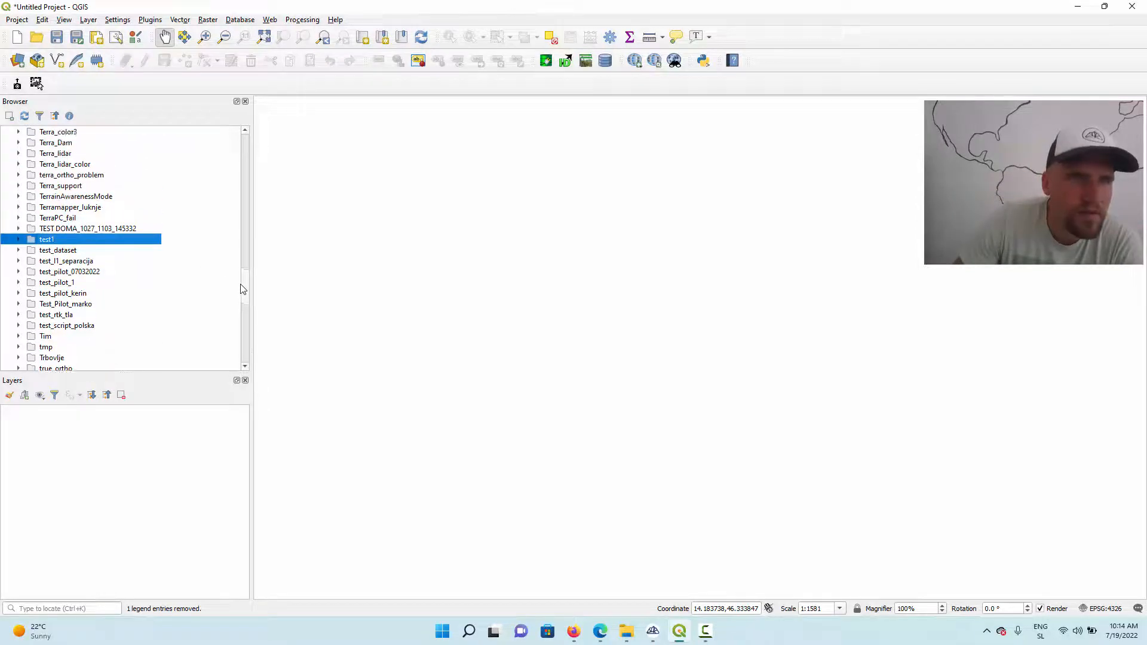
click(65, 198)
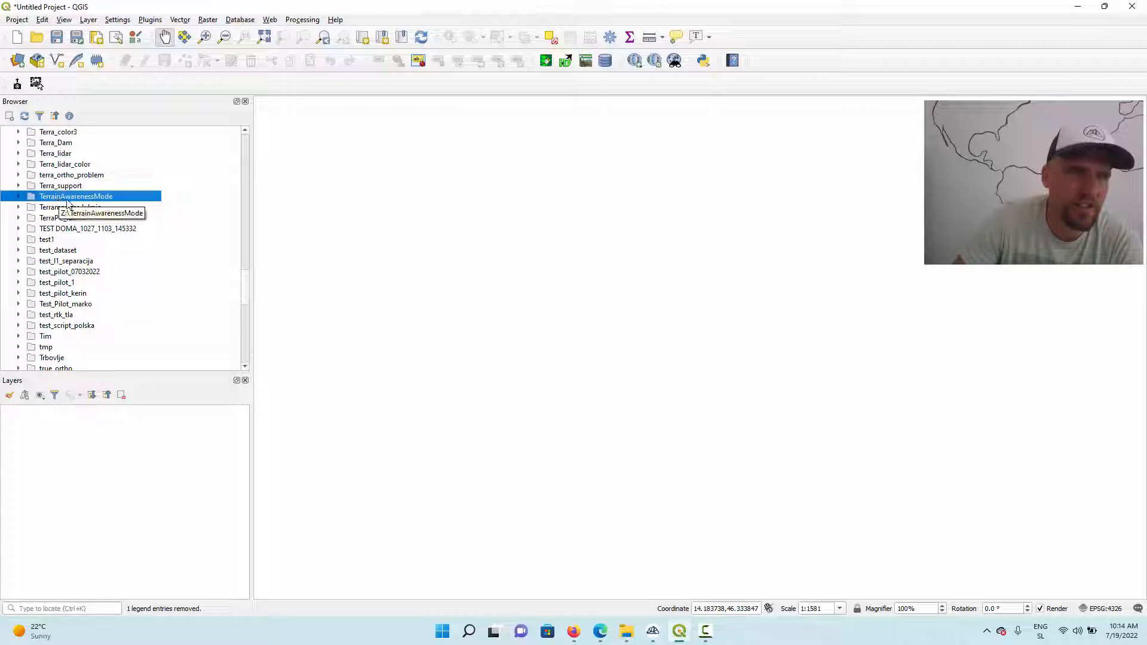
double_click(67, 202)
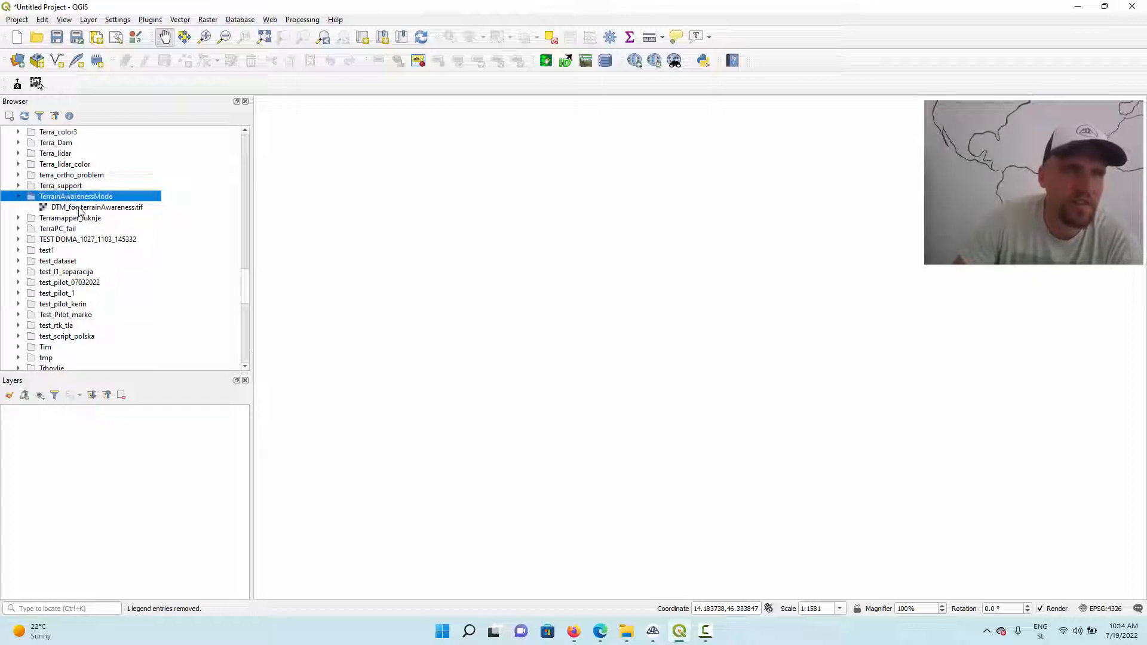
click(78, 208)
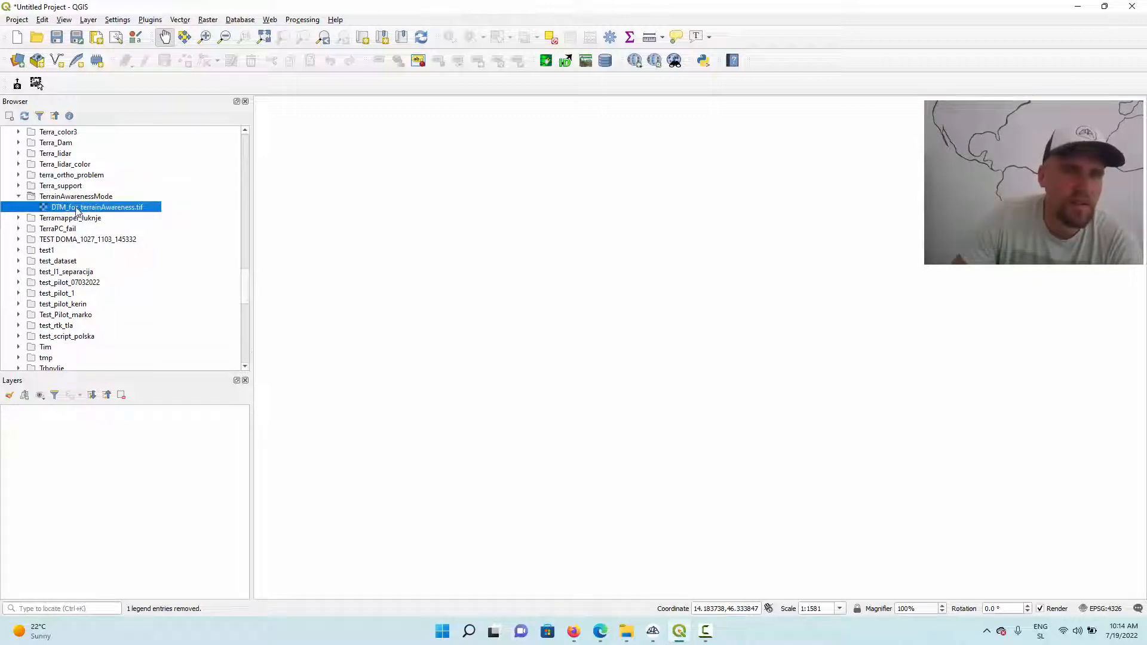
double_click(143, 209)
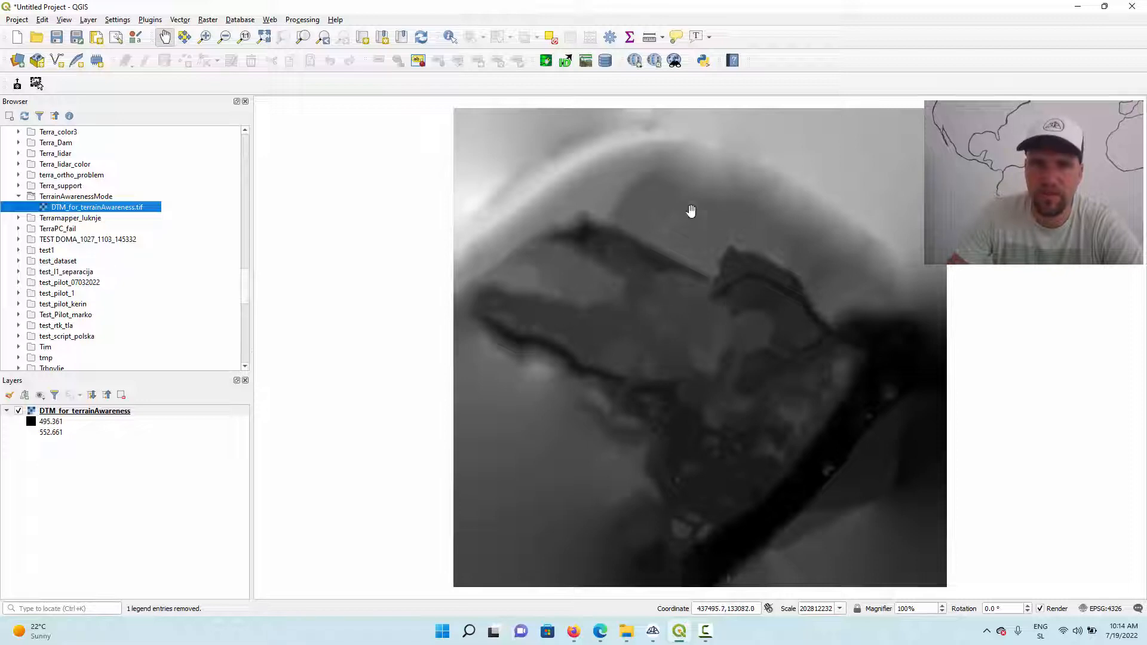
Step: Start setting the CRS of the DTM_for_terrainAwareness layer and choose Slovenia 1996 / Slovene National Grid (EPSG:3794)
right_click(149, 416)
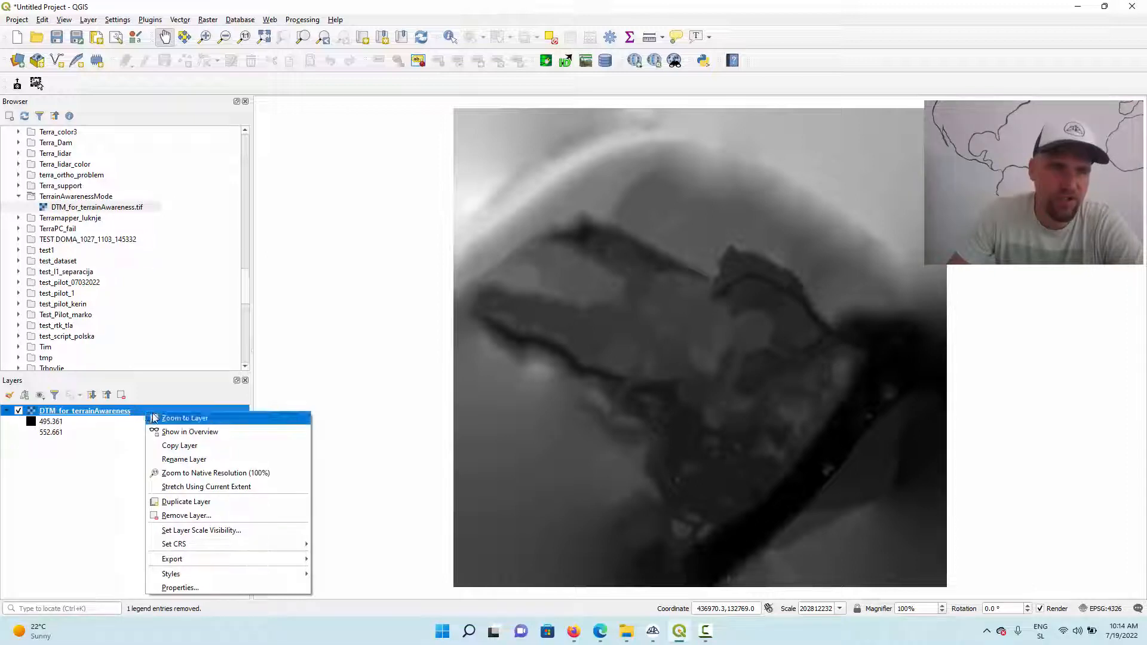
mouse_move(218, 558)
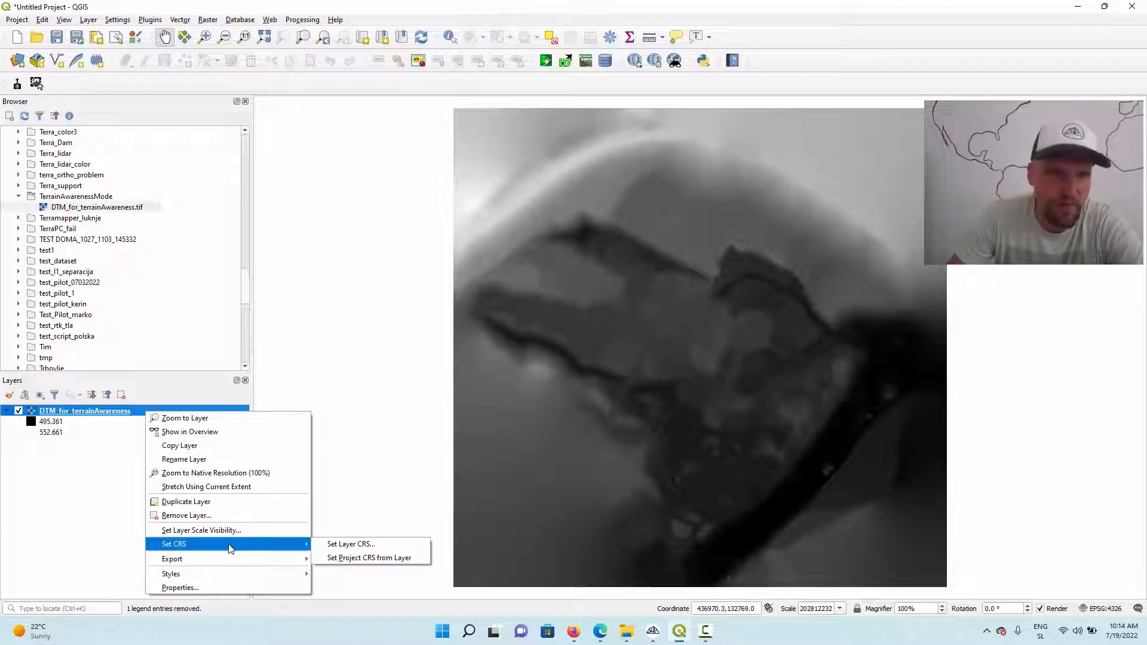
click(363, 544)
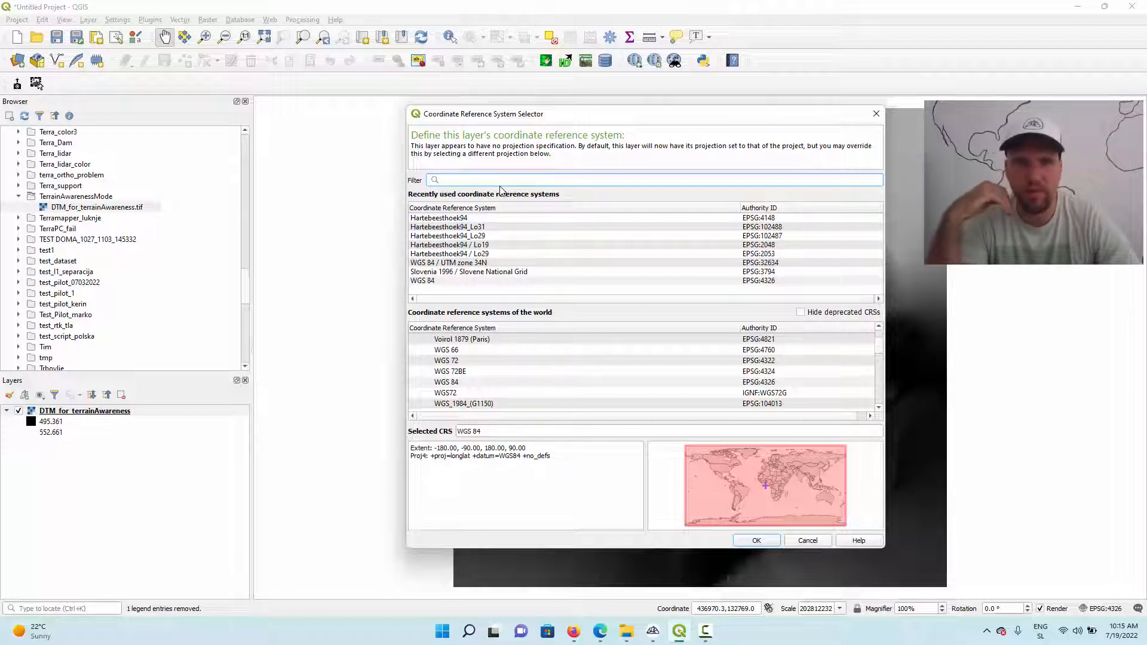
click(470, 272)
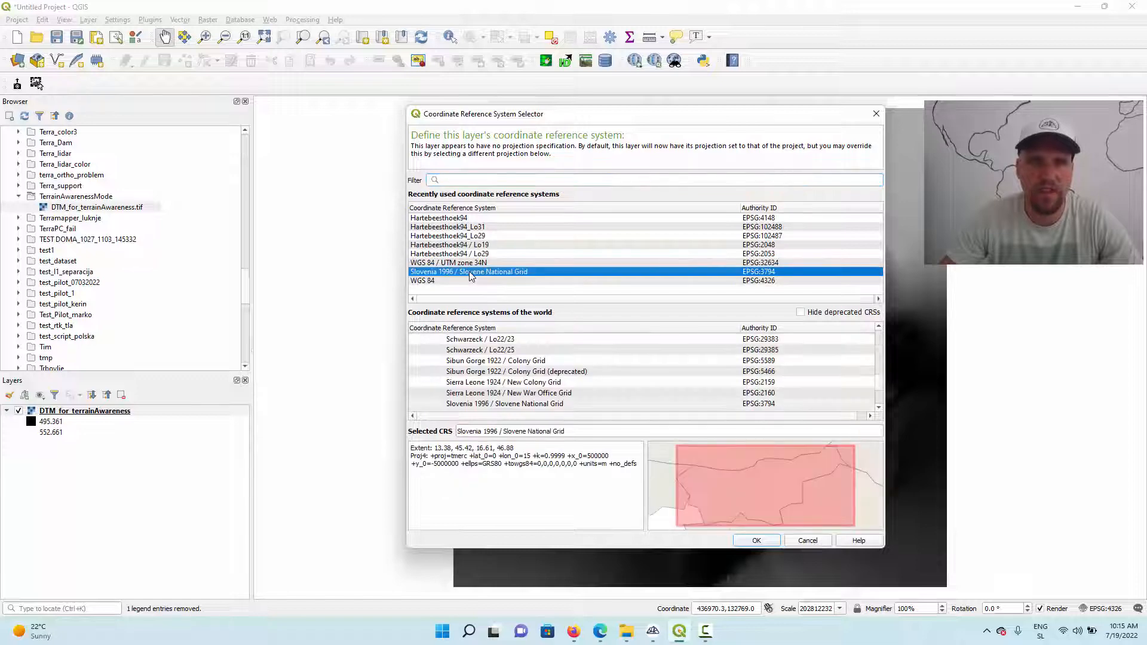
Step: Filter the layer's coordinate reference systems by "etrs 32n"
click(493, 180)
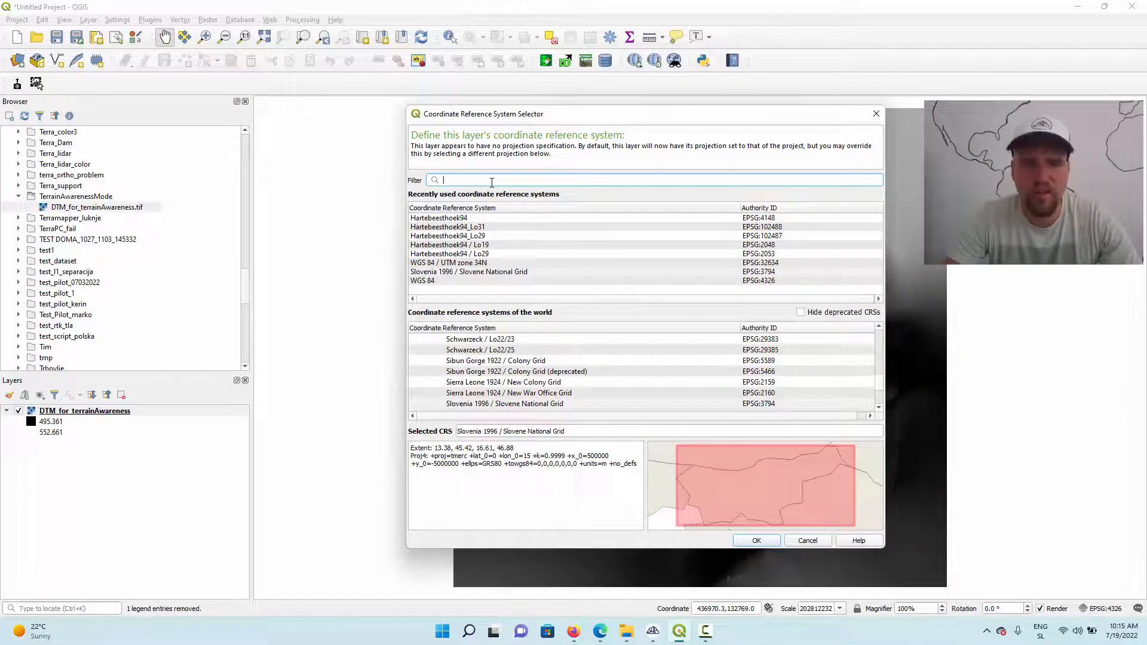
text(etrs)
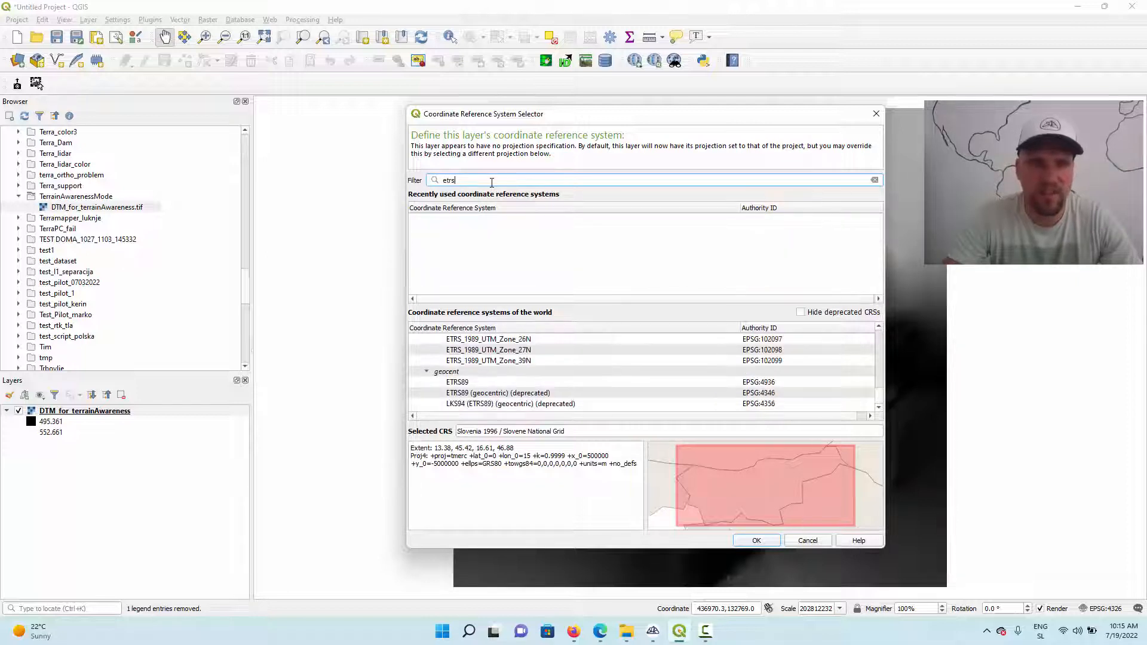
text( 32)
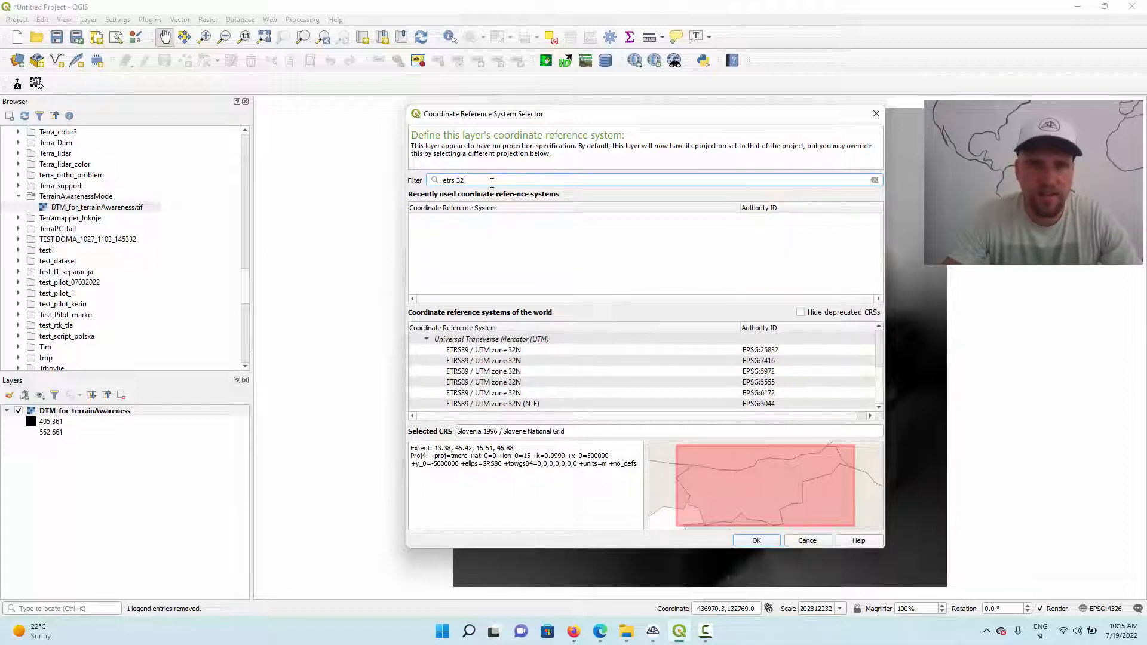
text(n)
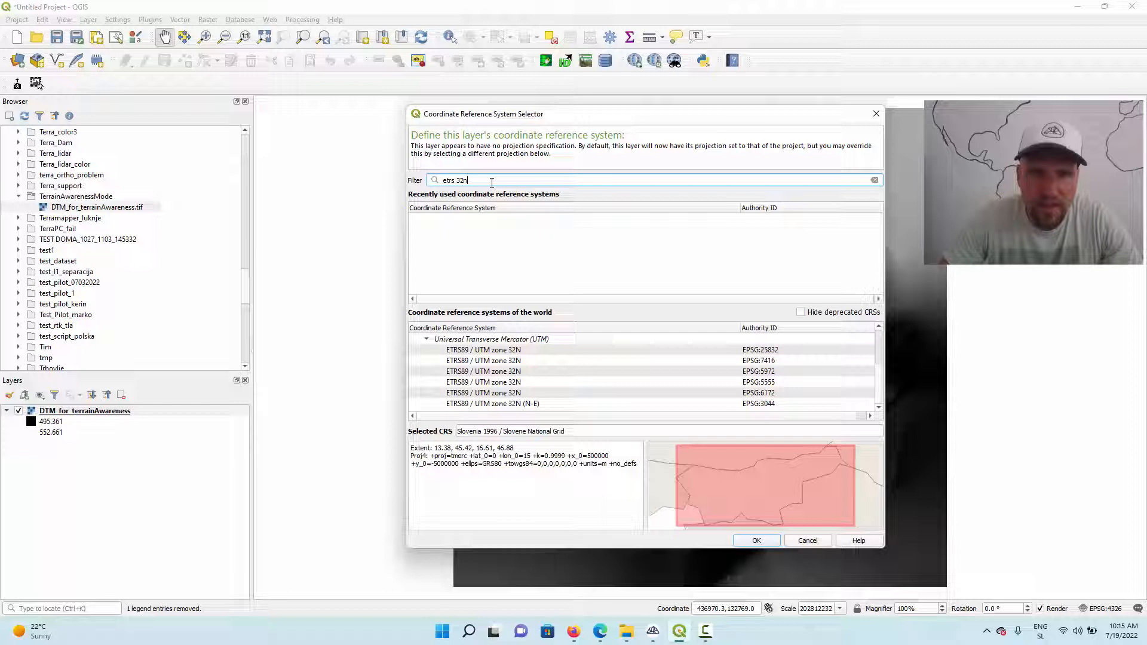
Step: Compare the coverage areas of the ETRS89 / UTM zone 32N variants, including EPSG:7416, 5972, 5555, 6172, 3044 and 25832
click(521, 361)
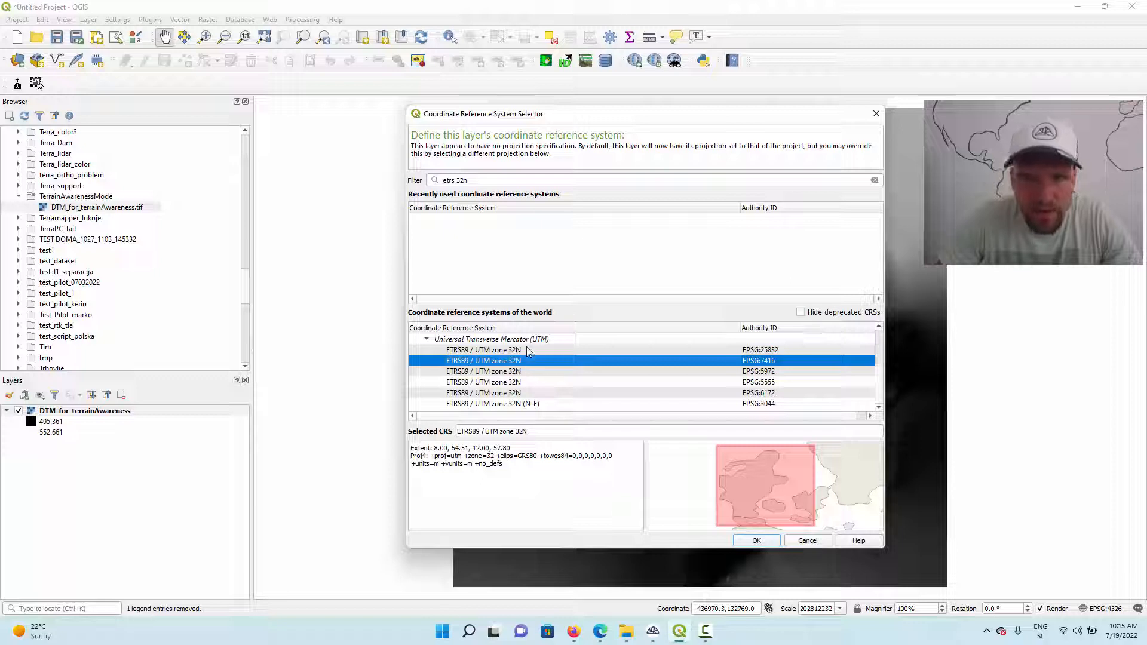
click(533, 352)
click(532, 361)
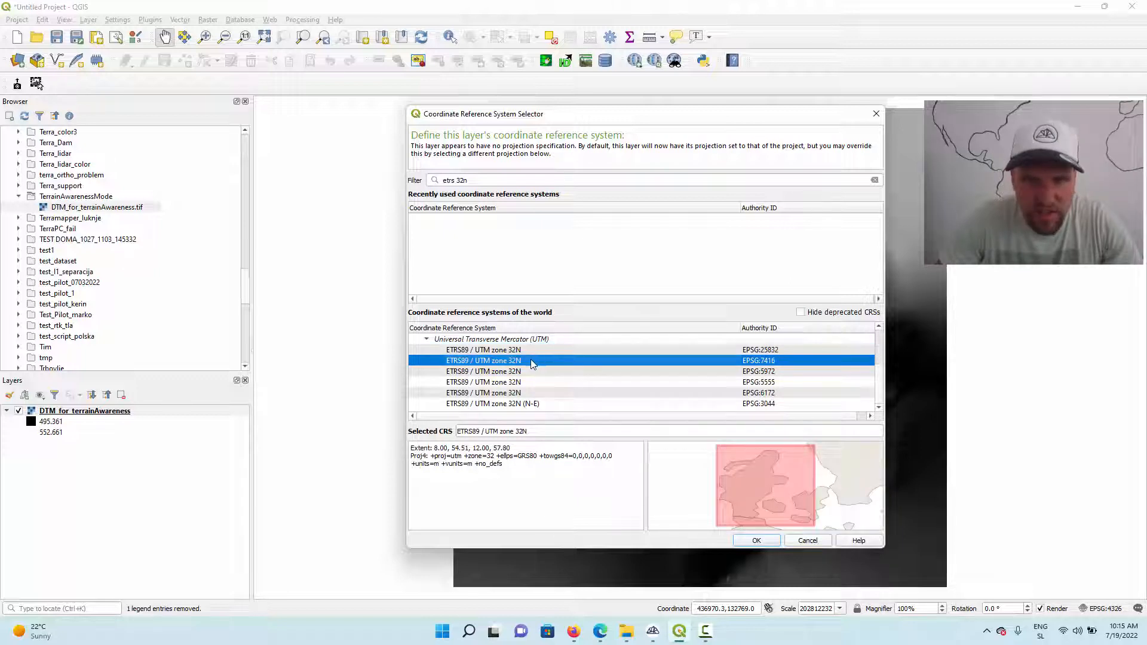
click(532, 368)
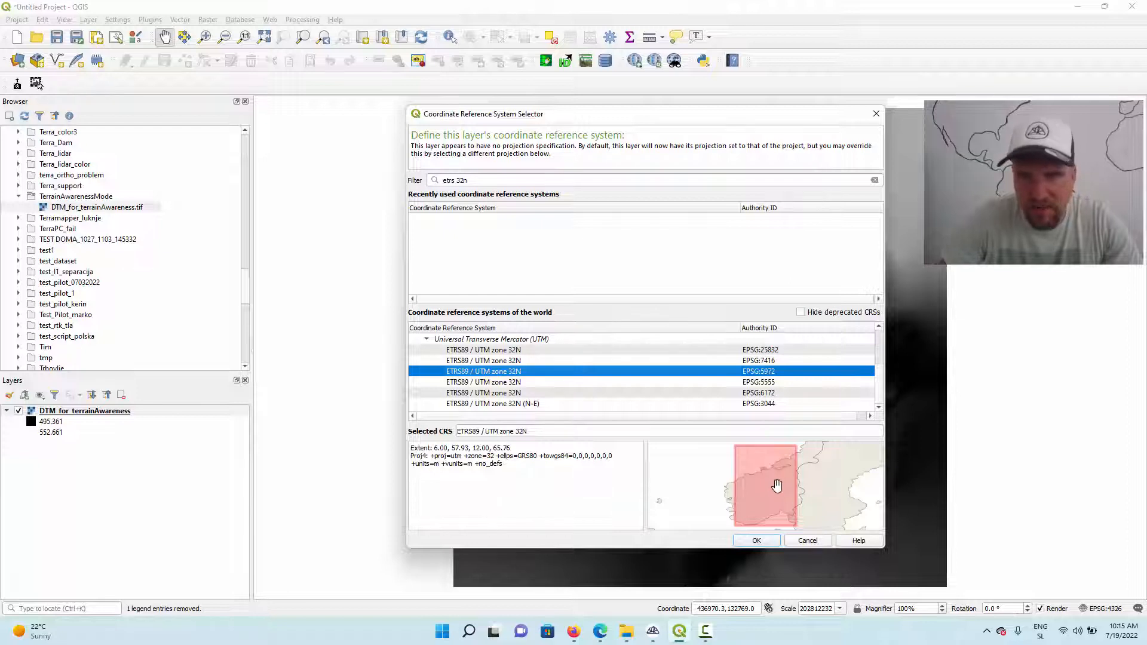
click(520, 383)
click(528, 394)
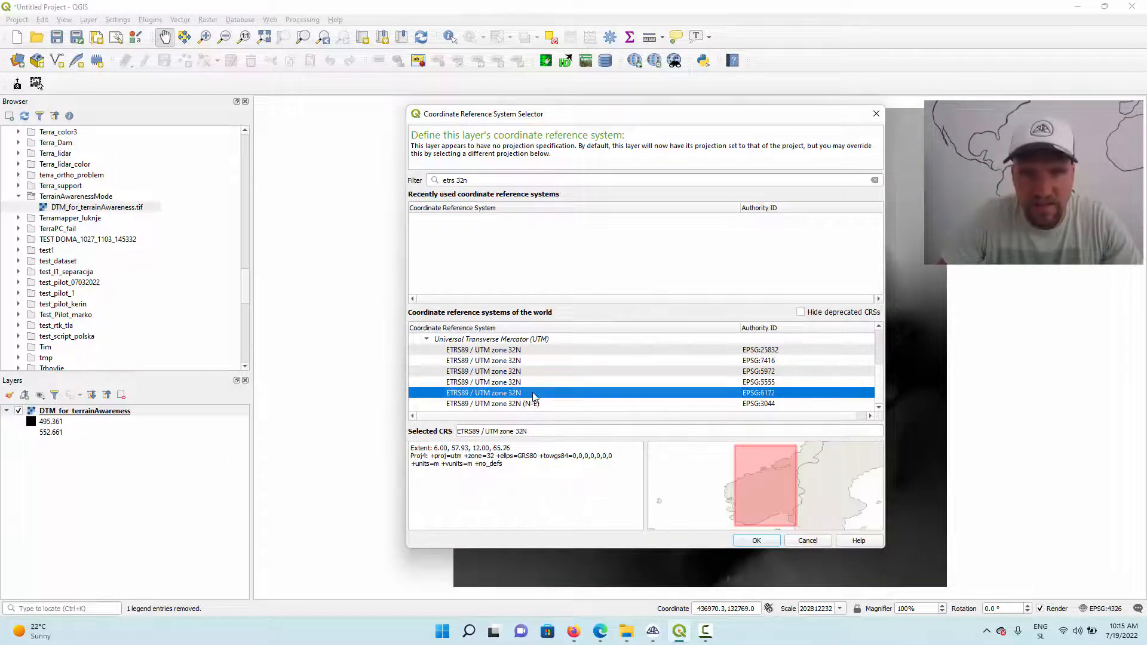
click(534, 405)
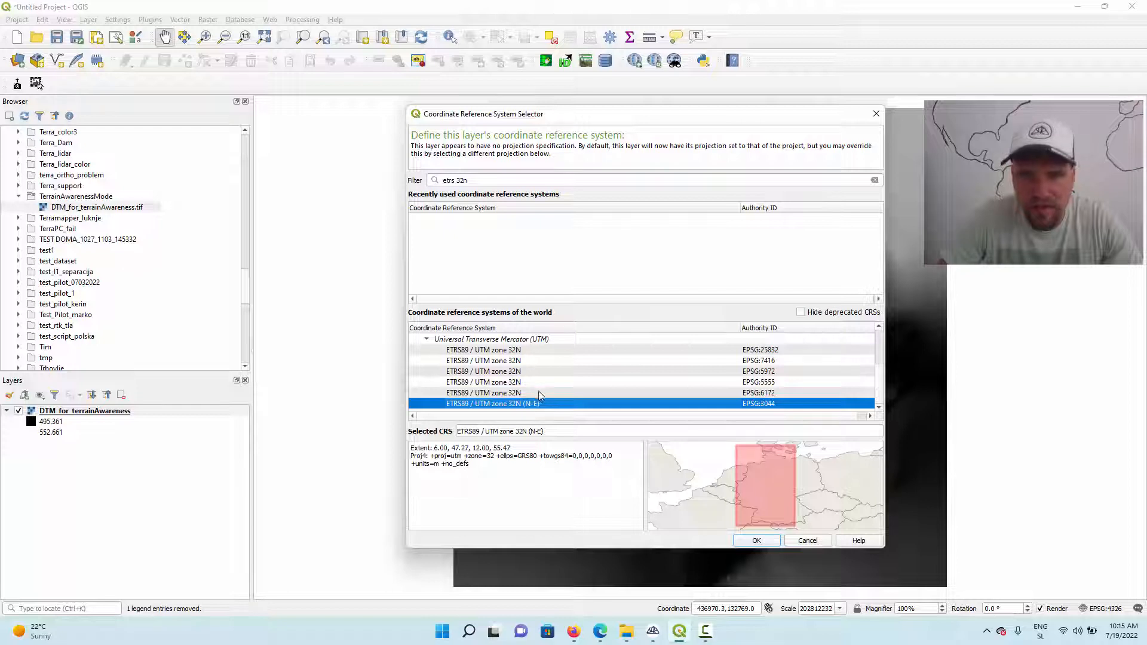
click(536, 393)
click(547, 380)
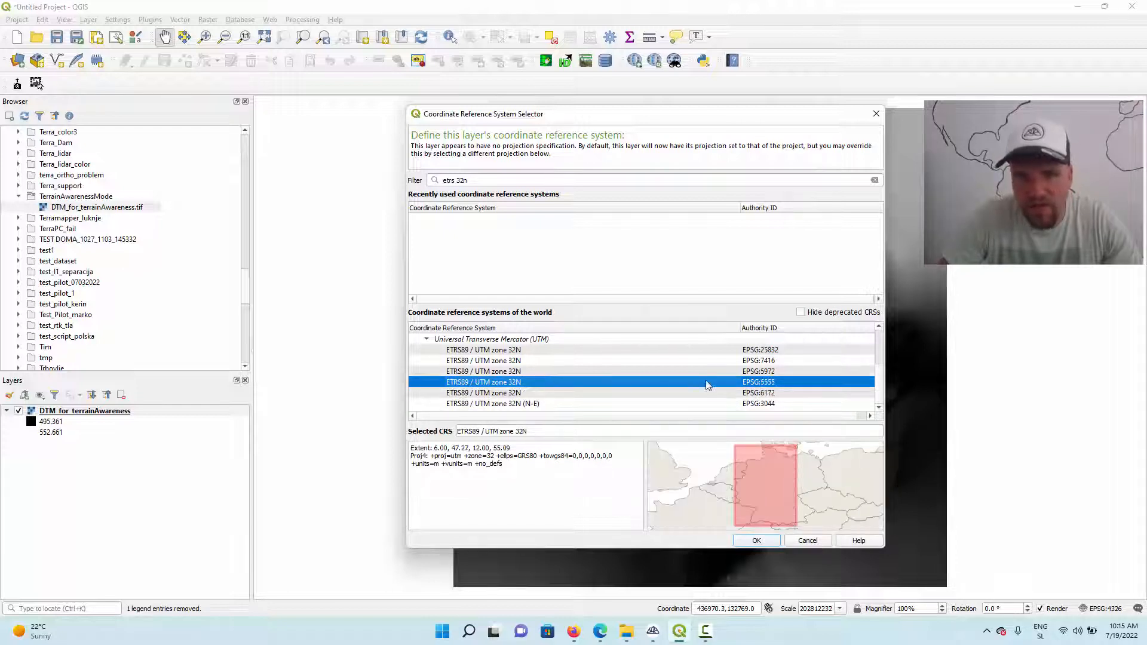
scroll(635, 385, up, 2)
scroll(615, 386, down, 2)
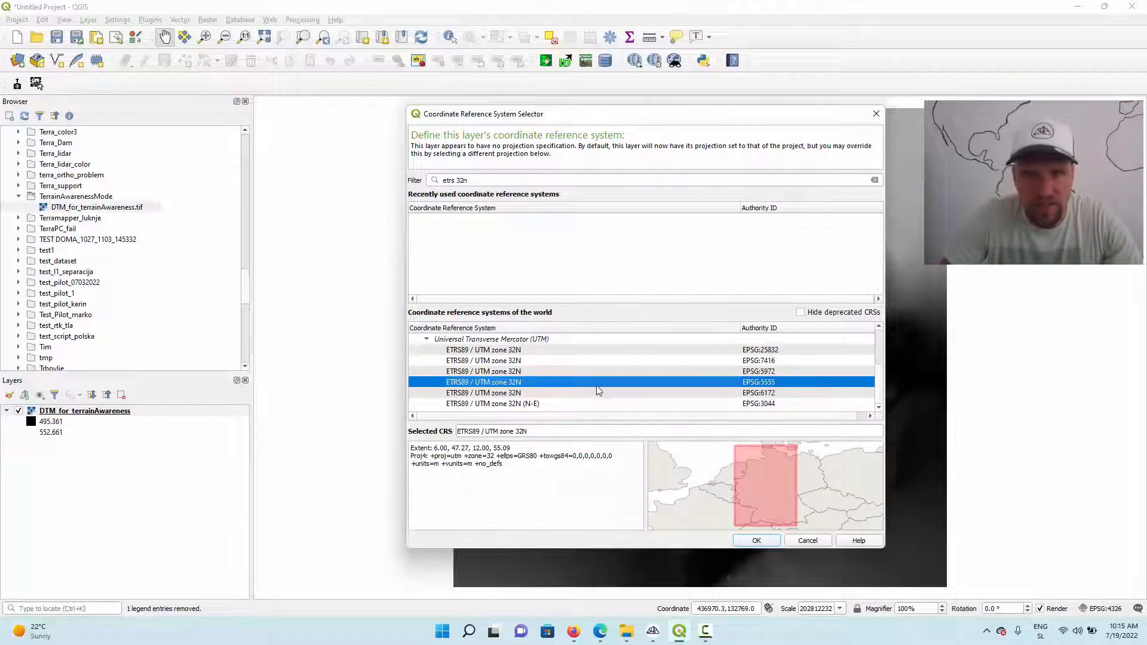
click(537, 371)
click(535, 362)
click(542, 350)
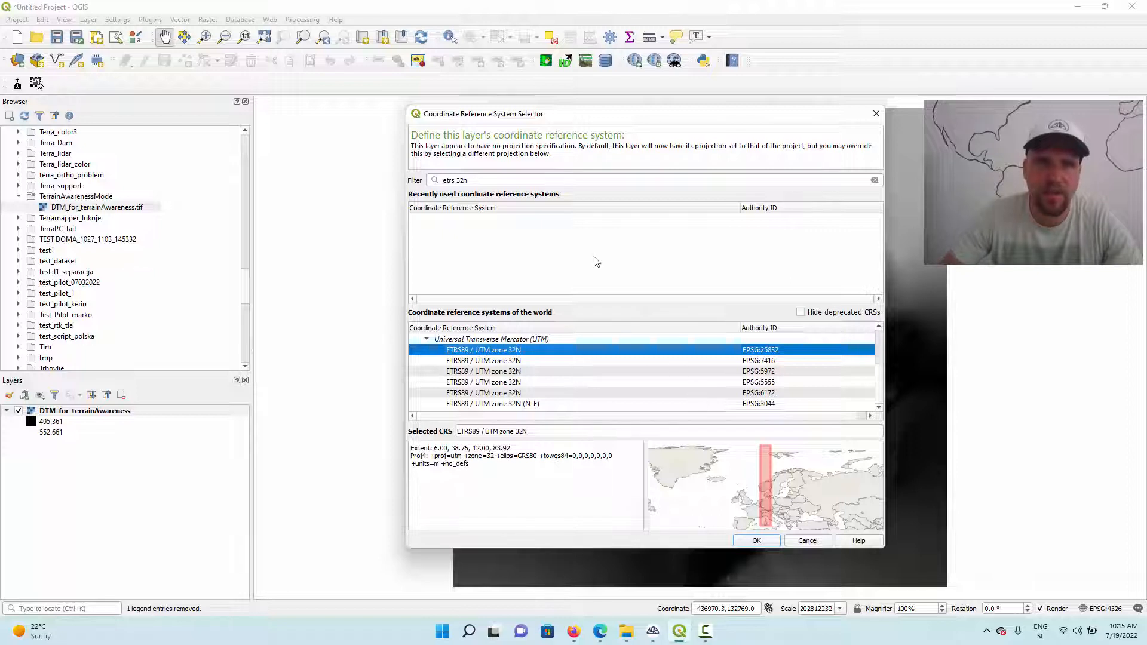
Step: Filter the coordinate systems by "slovenia", assign Slovenia 1996 / Slovene National Grid (EPSG:3794) to the DTM_for_terrainAwareness layer, and zoom to the layer
triple_click(443, 180)
text(s)
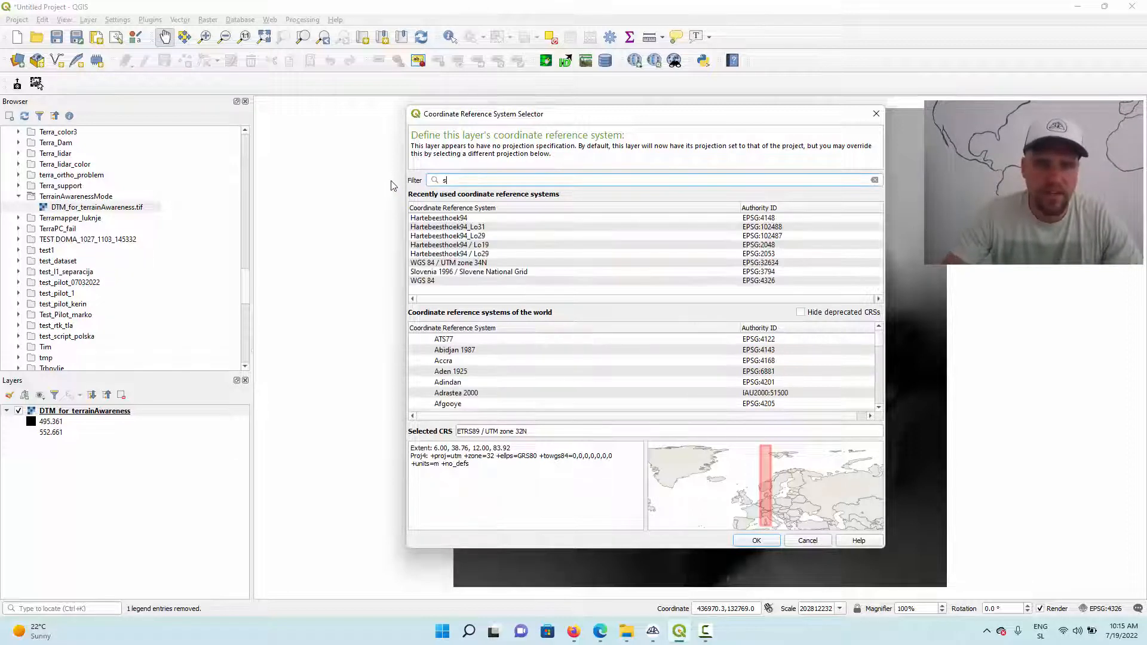
text(loveni)
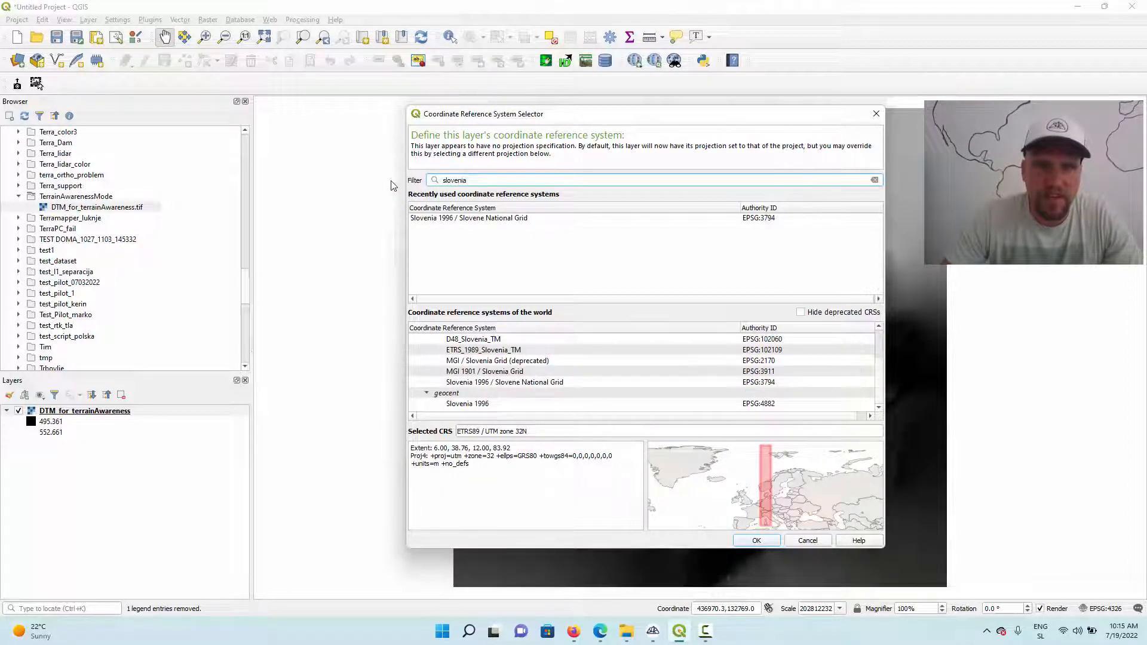
text(a)
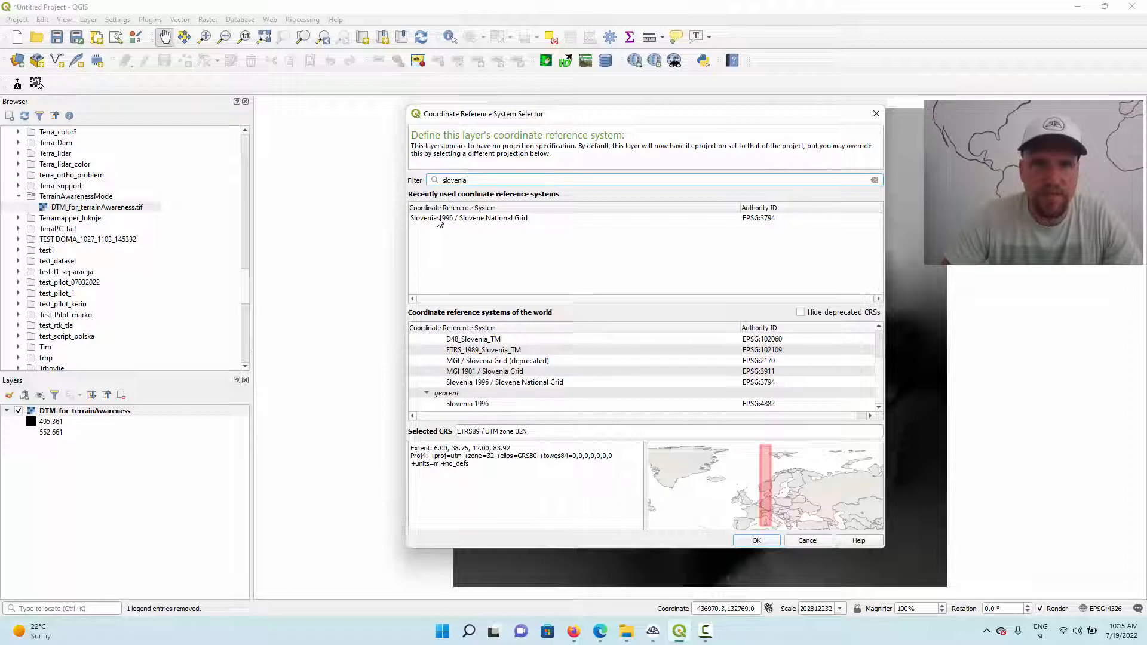
click(440, 219)
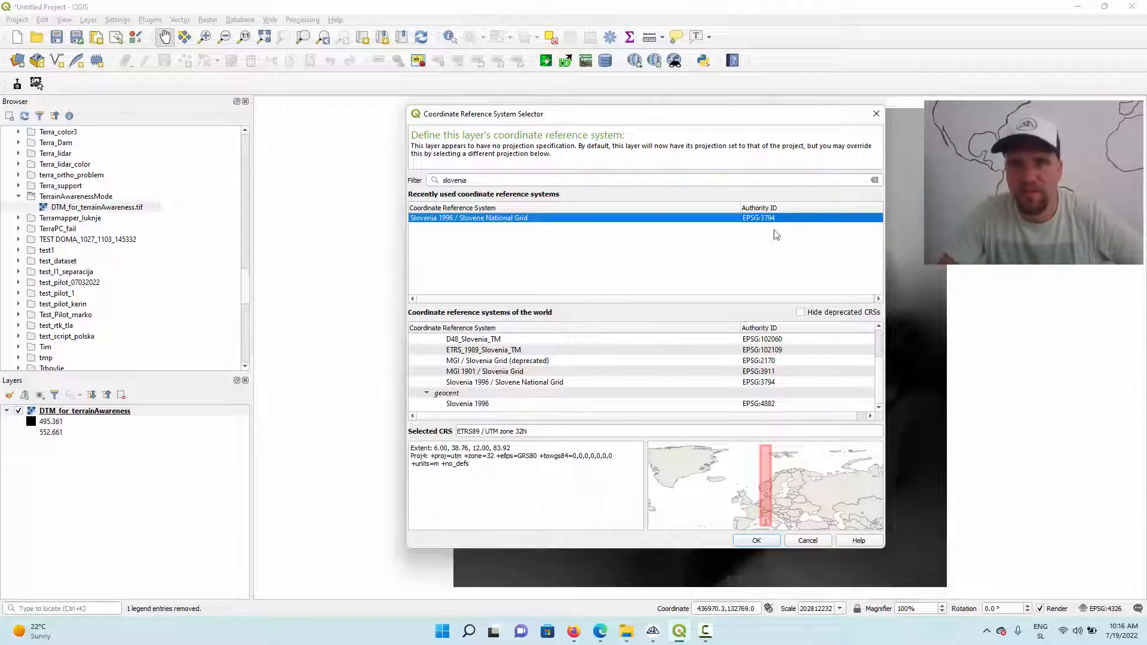
click(756, 541)
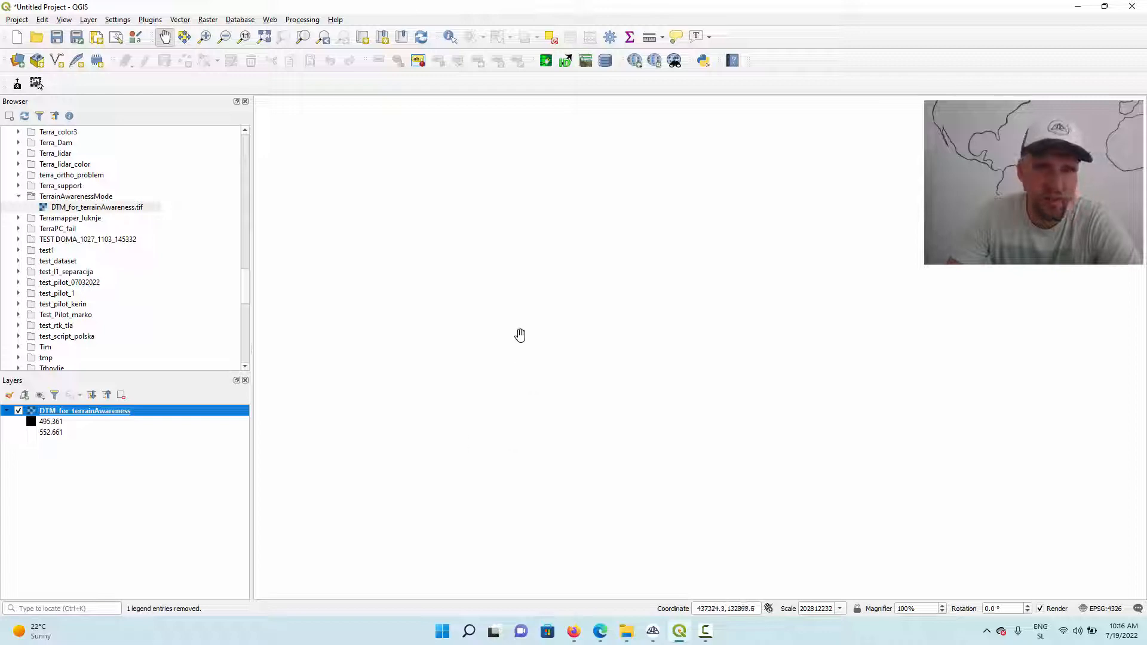
right_click(151, 418)
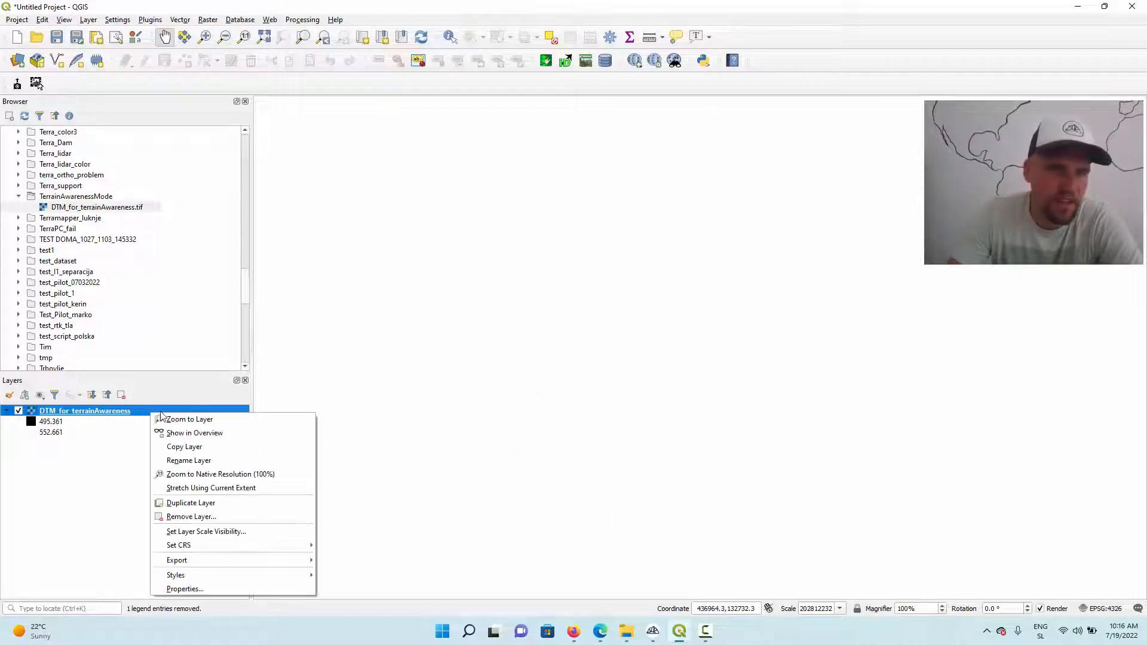
click(196, 423)
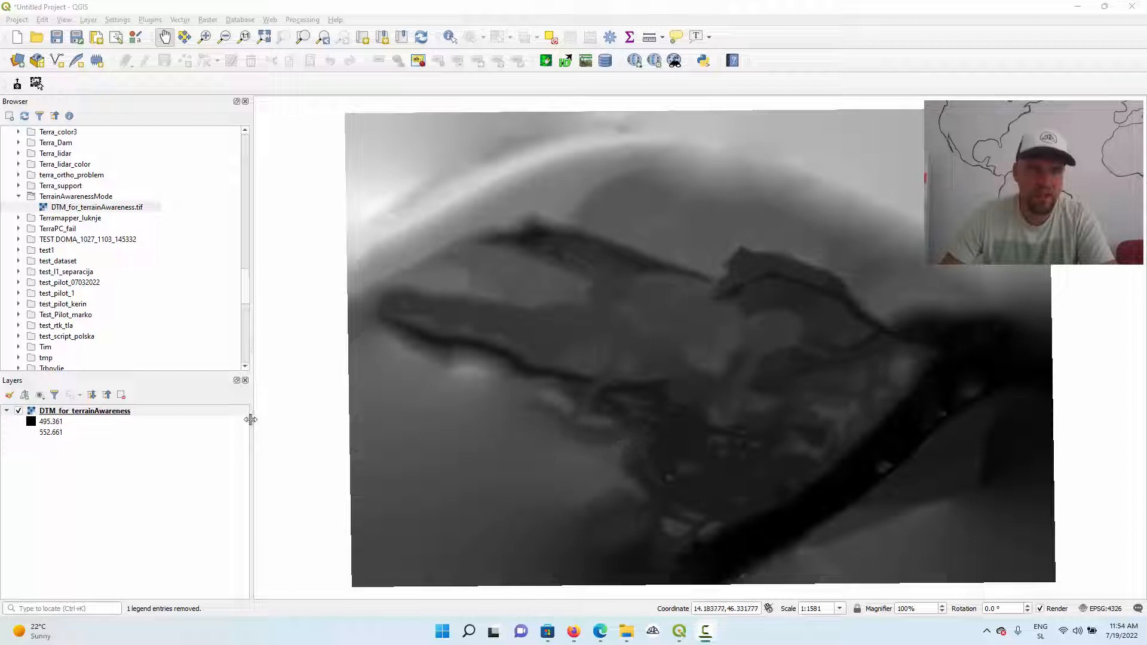
Step: Start exporting the DTM_for_terrainAwareness layer as a raw-data GeoTIFF named Terrain_model_WGS84_elipsoidal_heights.tif in Z:\TerrainAwarenessMode
right_click(144, 417)
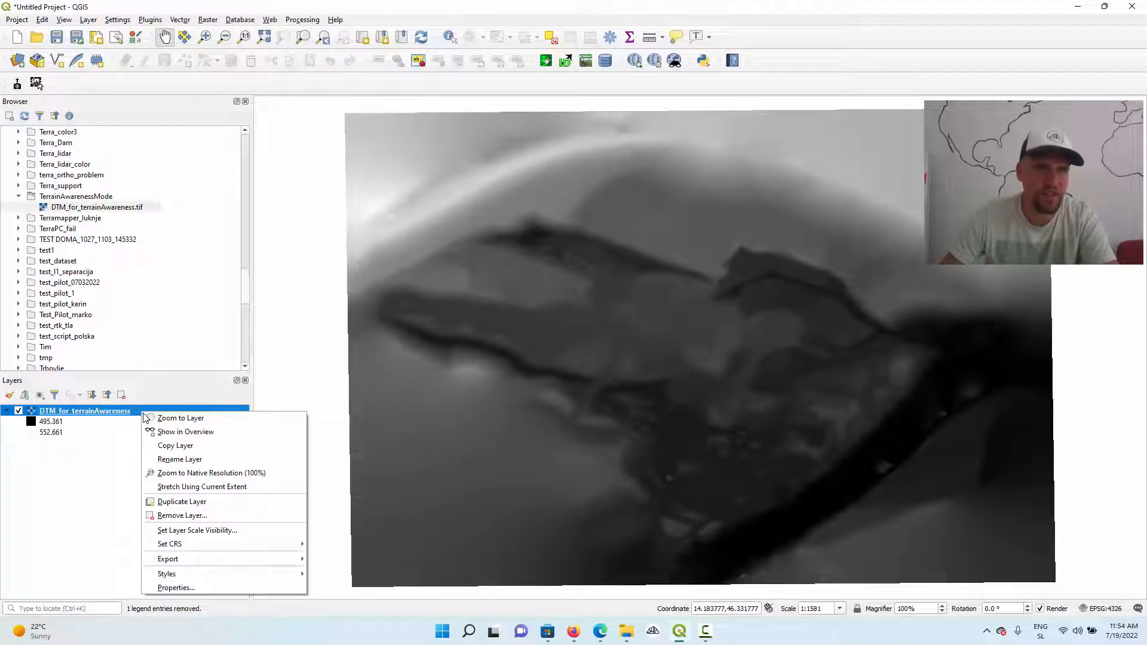
mouse_move(213, 562)
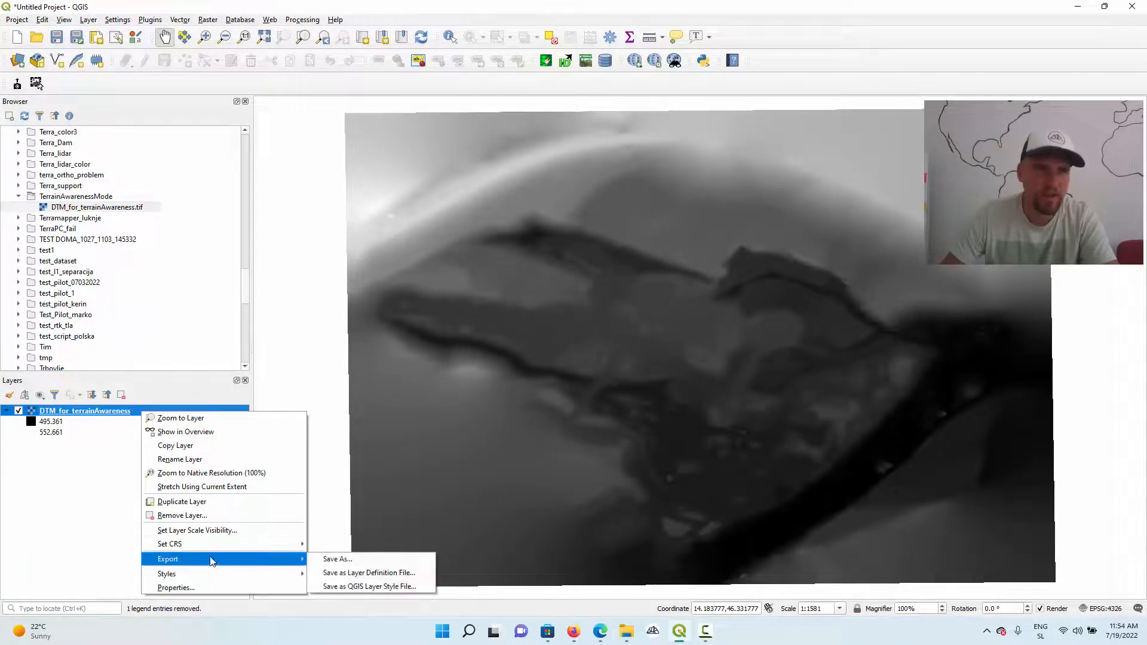
click(343, 559)
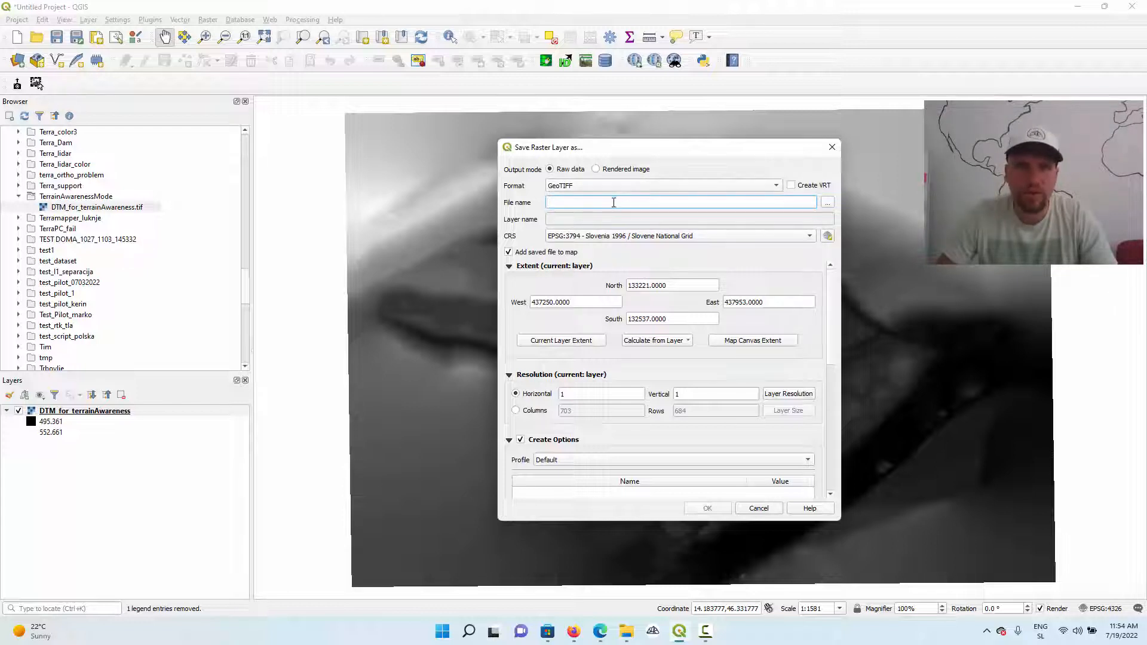
click(828, 203)
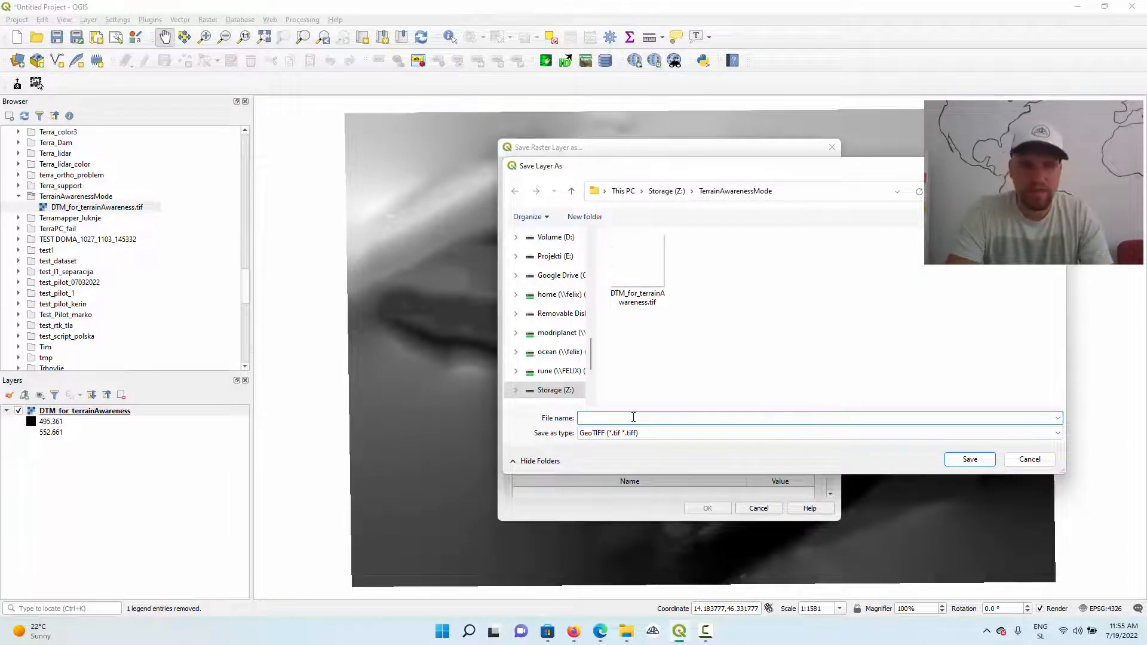
text(Terra)
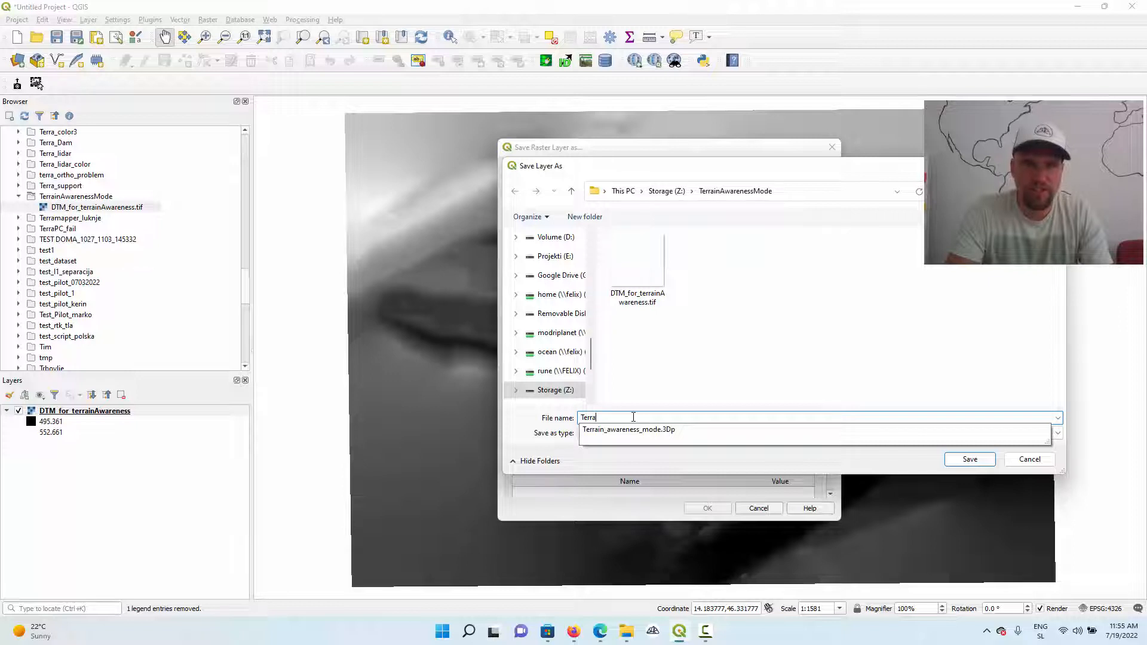
text(o)
key(BackSpace)
key(BackSpace)
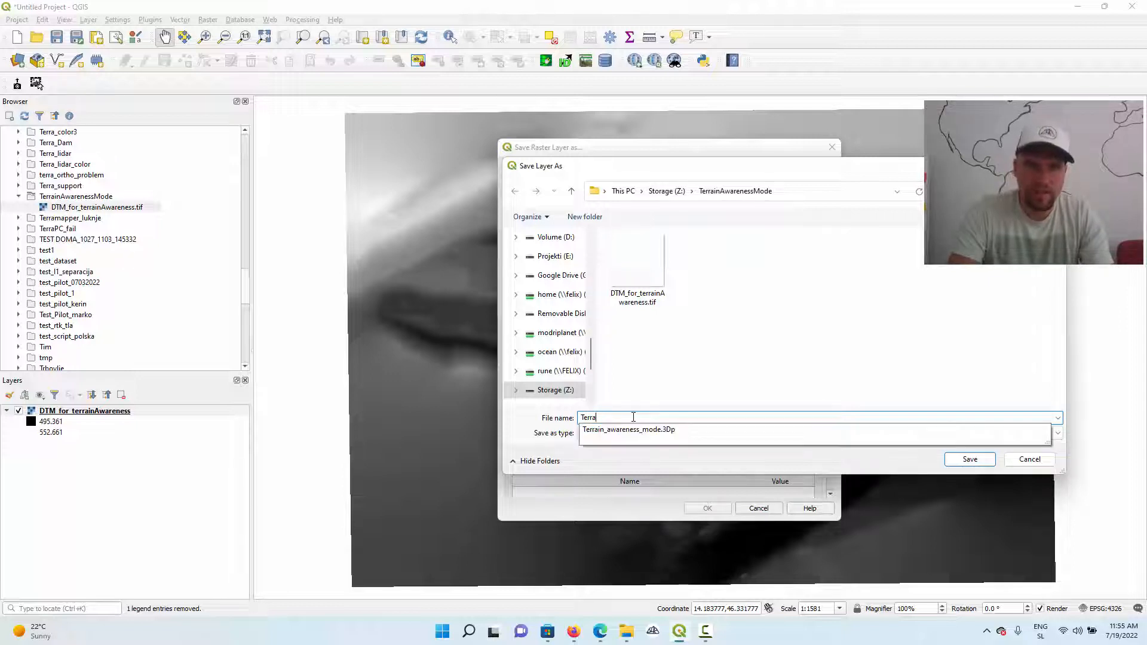
text(in_)
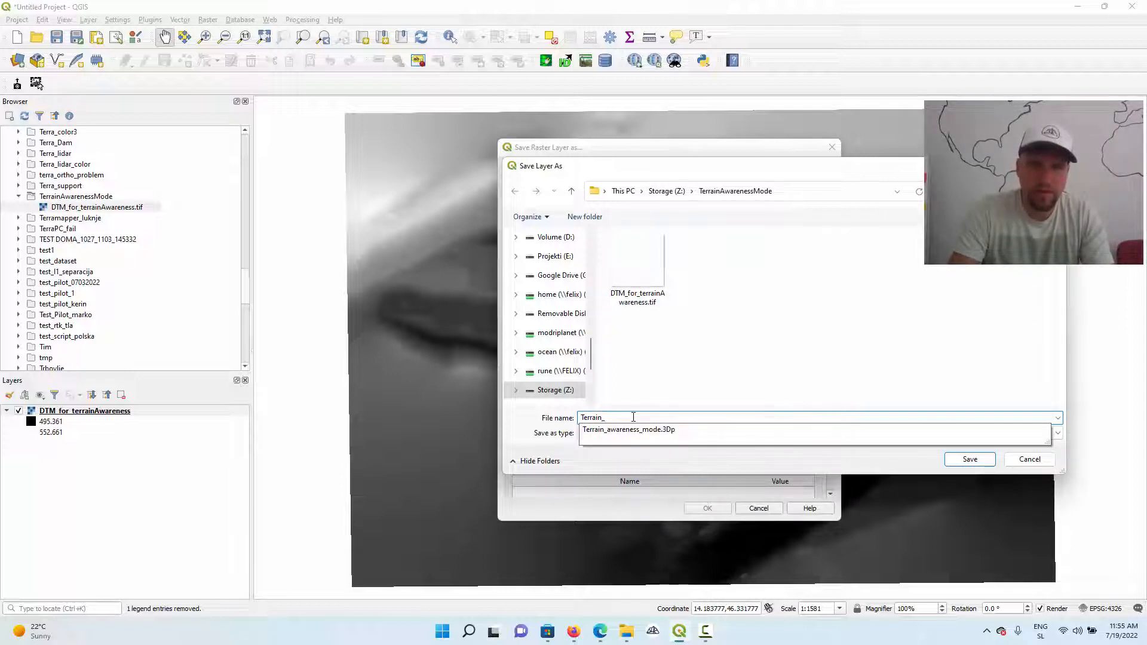
text(model_WGS84)
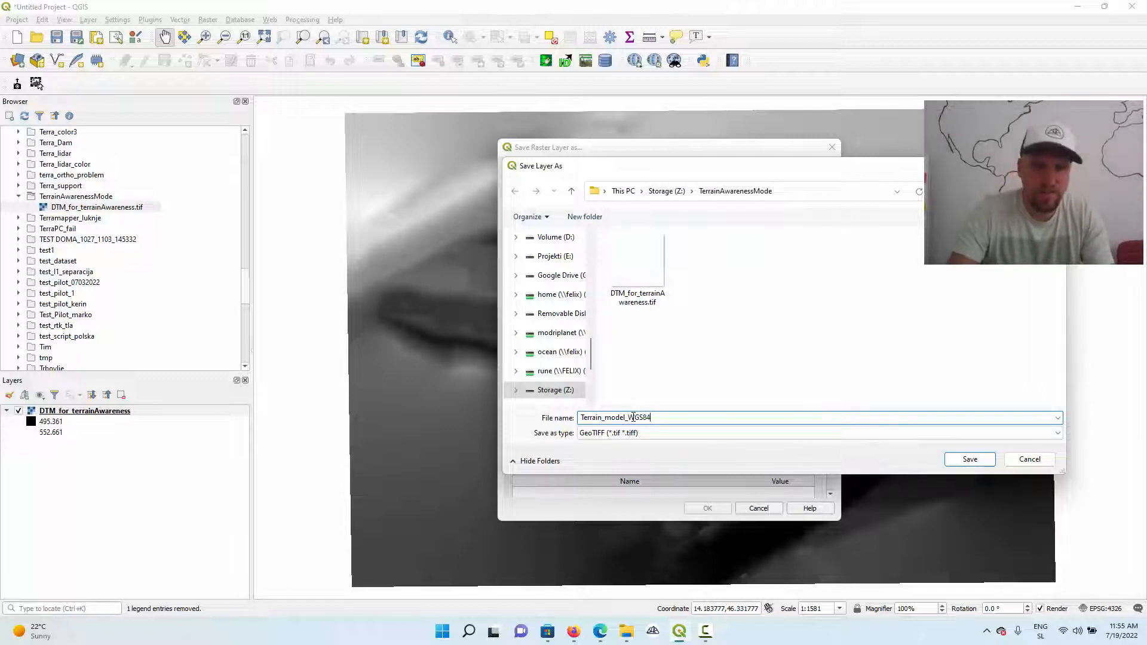
text(_elipsoidal_heigh)
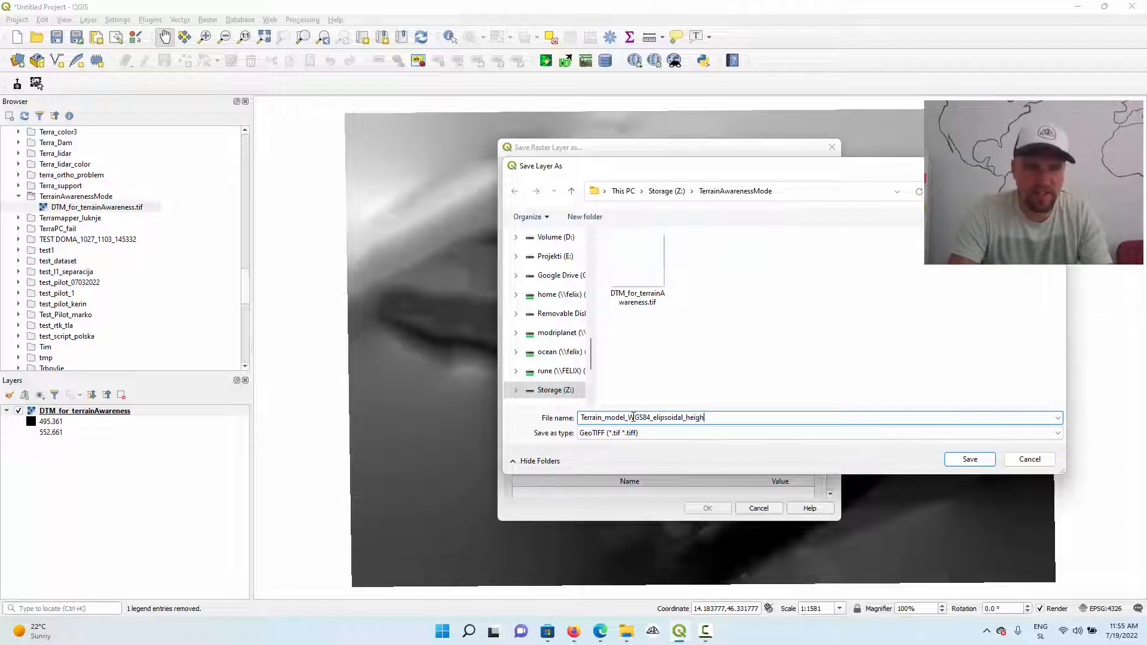
text(ts)
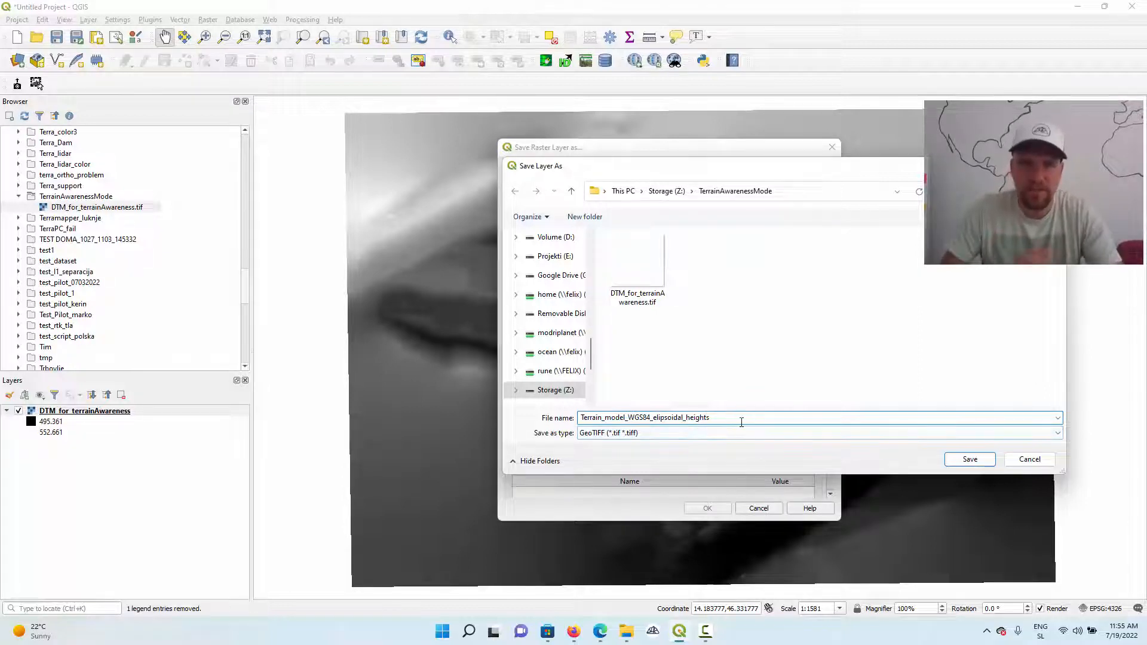
text(.ti)
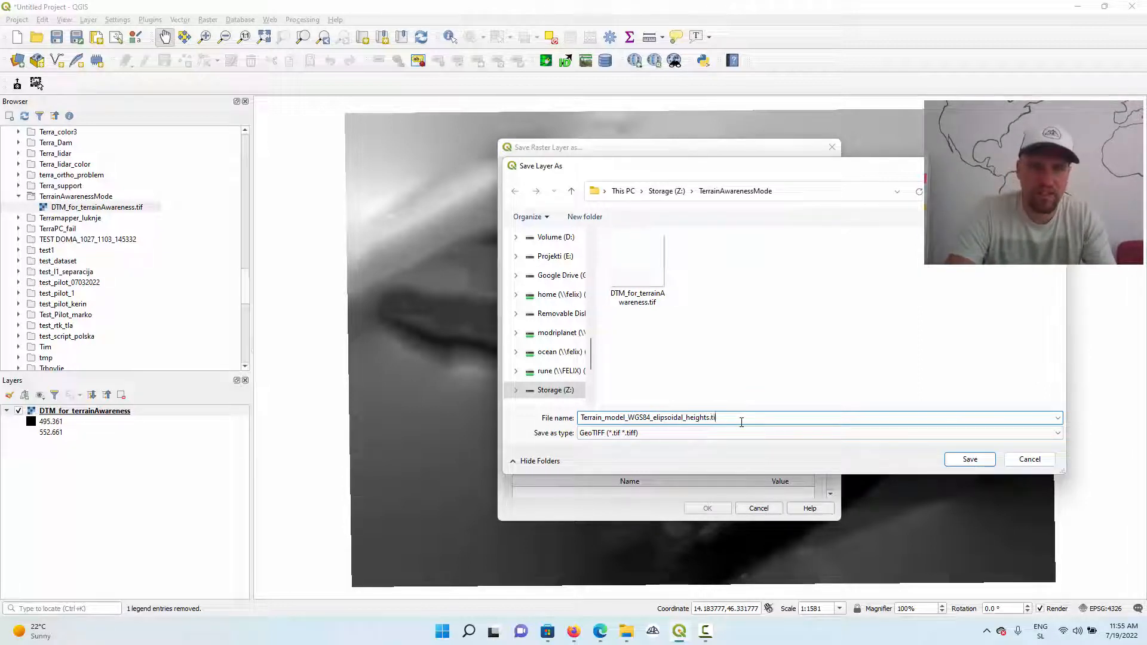
text(f)
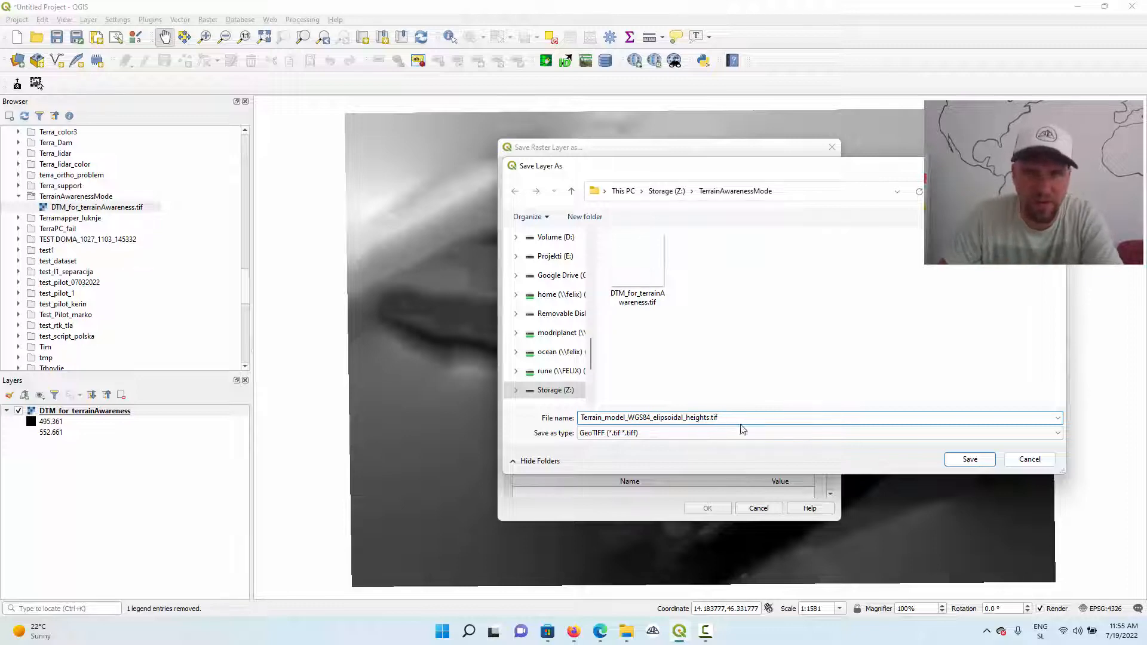
click(966, 460)
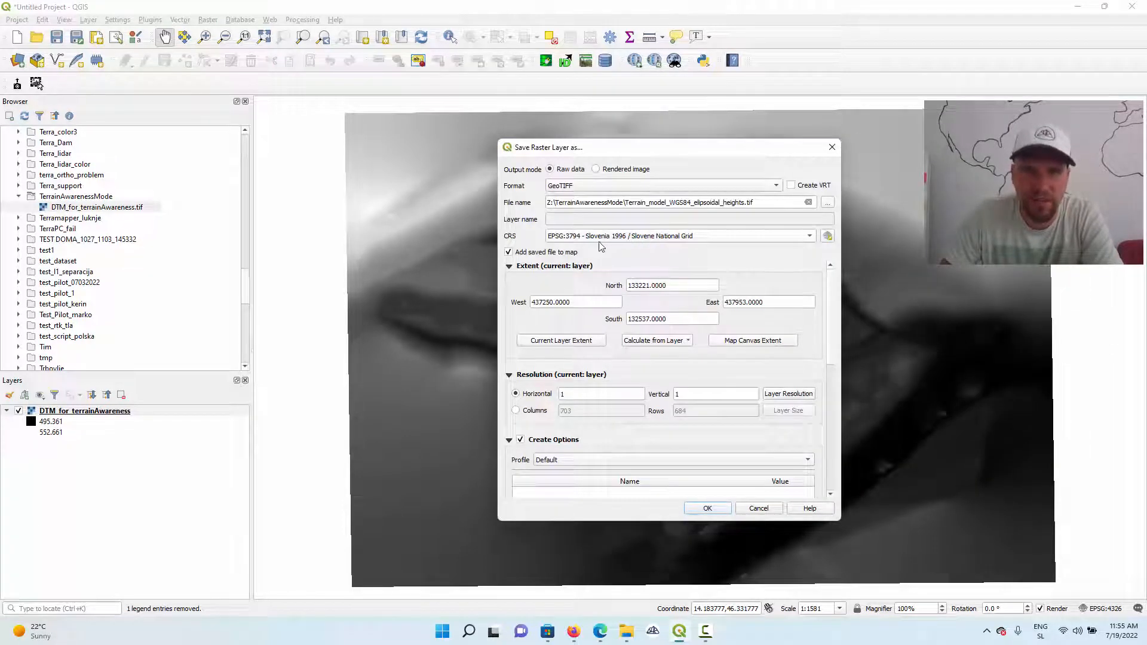
Step: Set the exported raster's CRS to the project CRS, EPSG:4326 - WGS 84, and review the resolution and create options
click(628, 240)
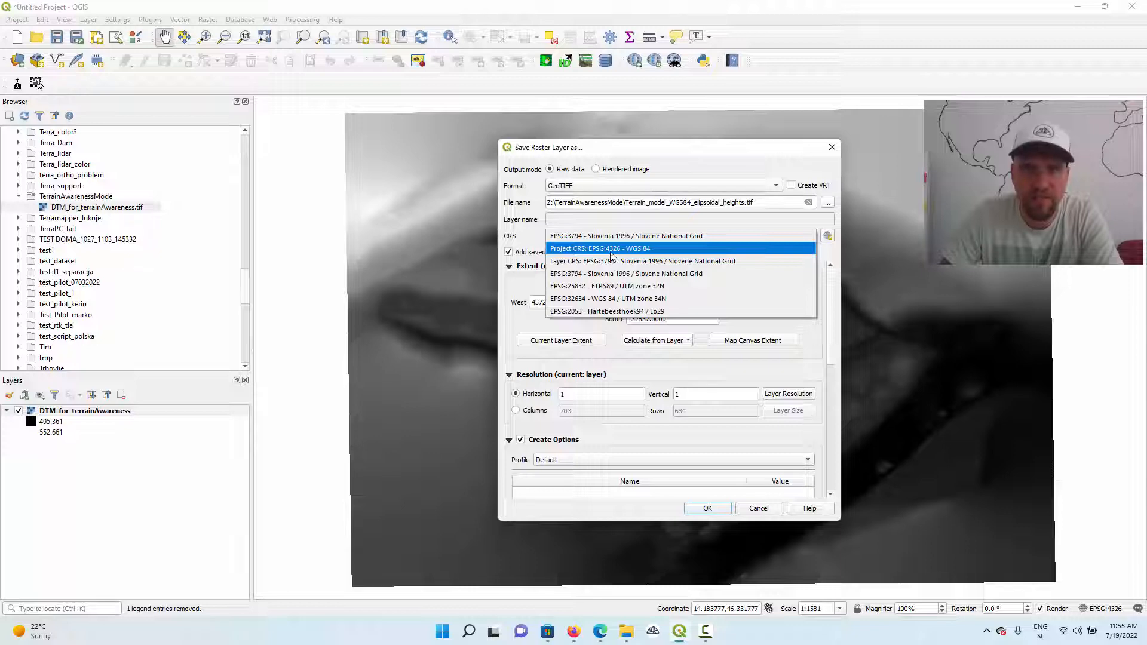
click(614, 252)
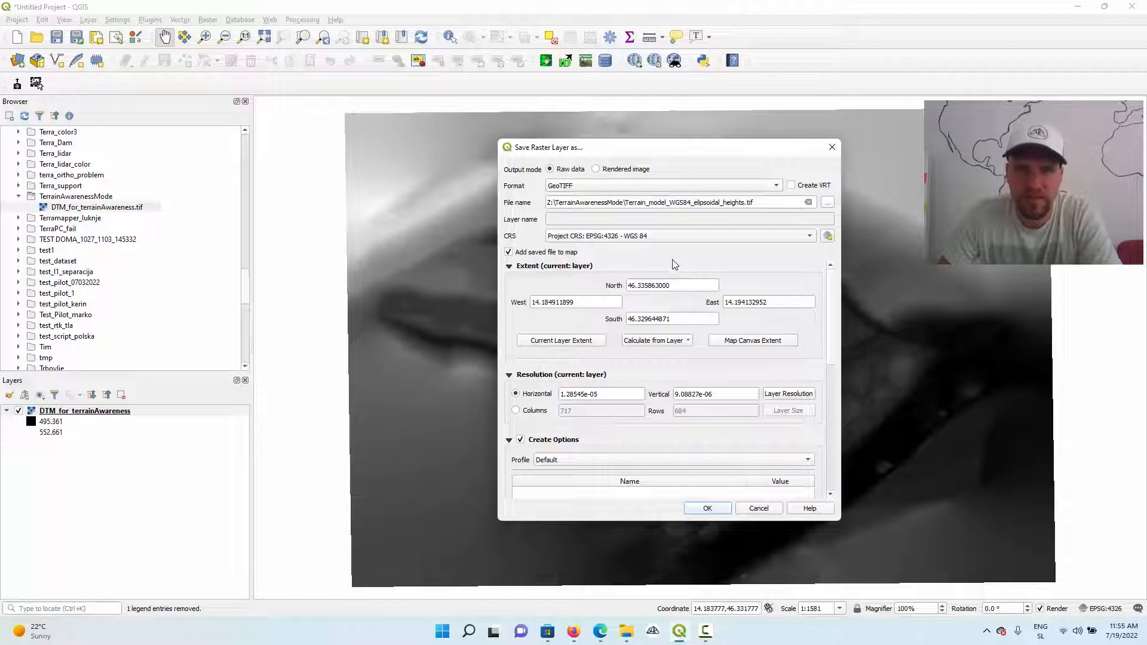
scroll(672, 261, down, 2)
scroll(675, 269, down, 4)
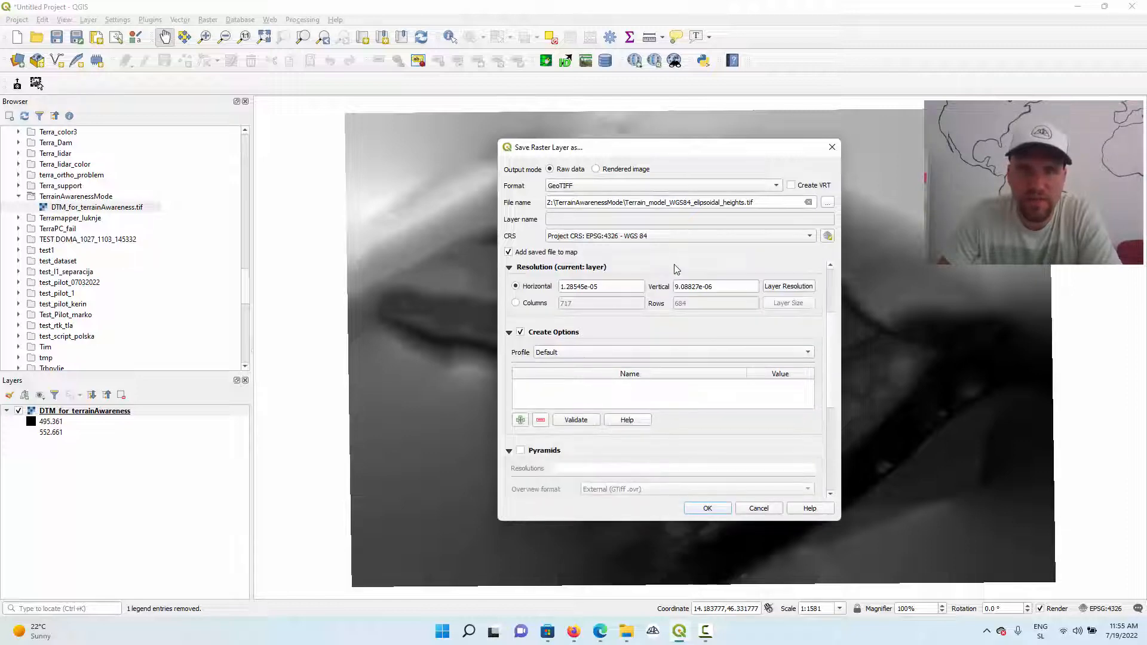
Step: Add a create option named tfw with the value yes to the raster export
scroll(675, 270, up, 2)
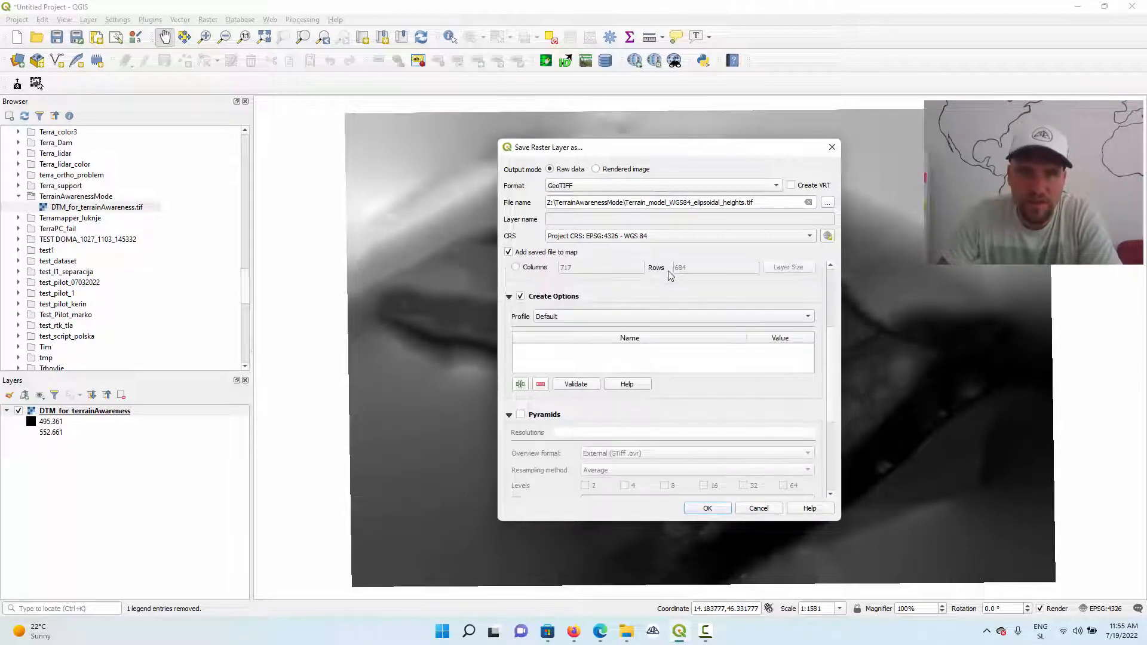
click(509, 298)
click(520, 297)
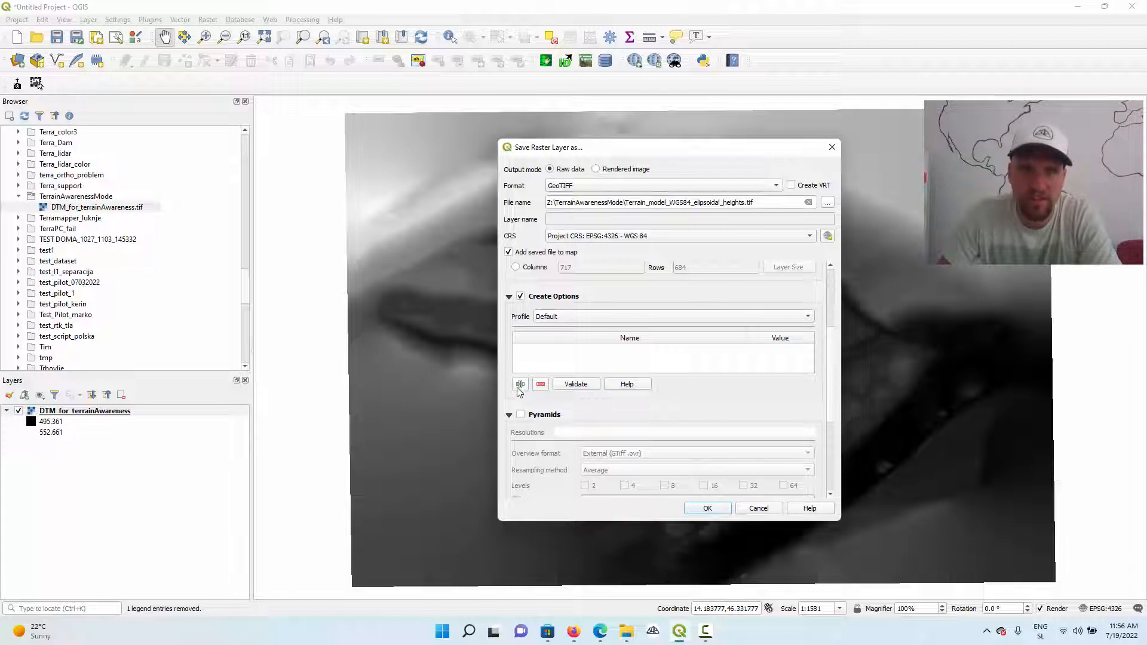
click(519, 385)
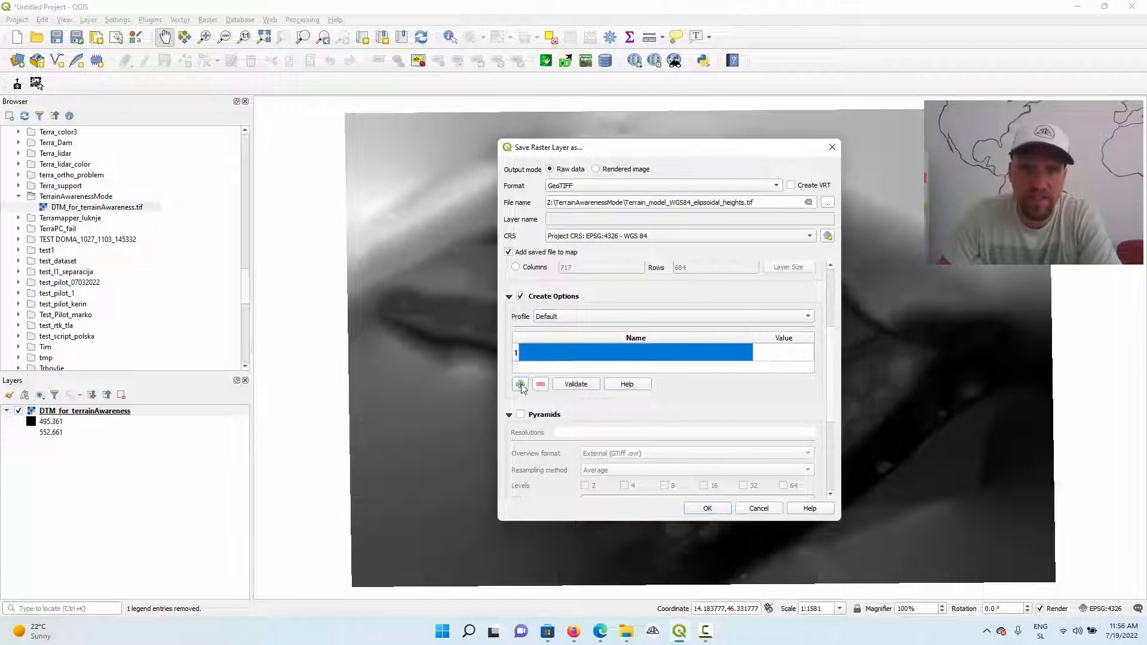
click(572, 357)
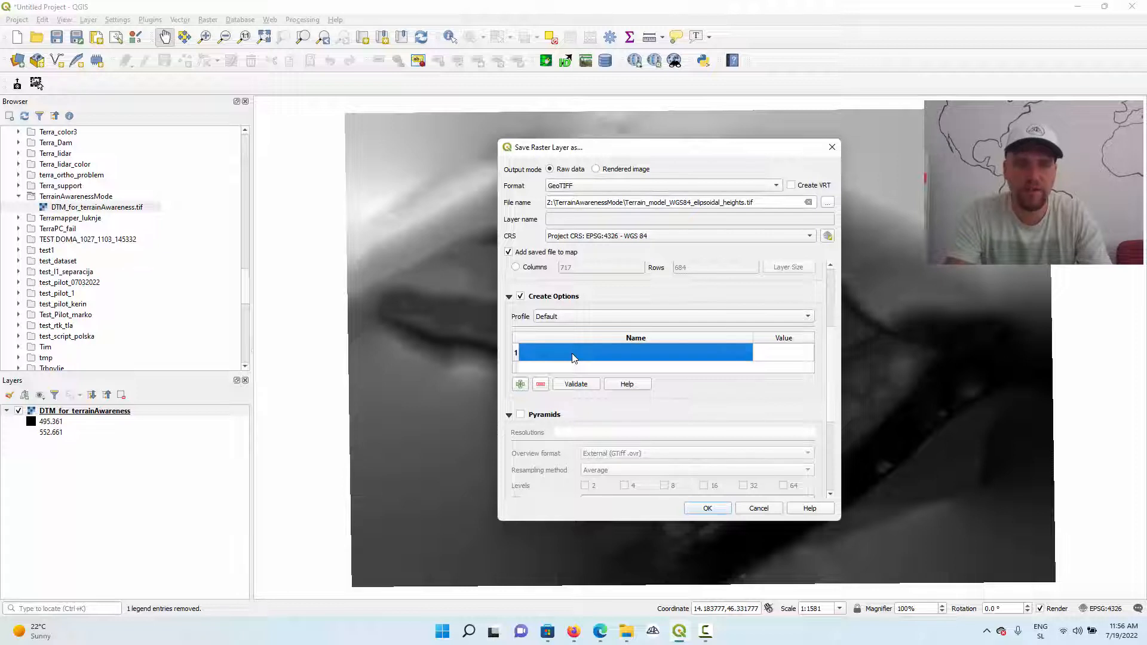
text(tfw)
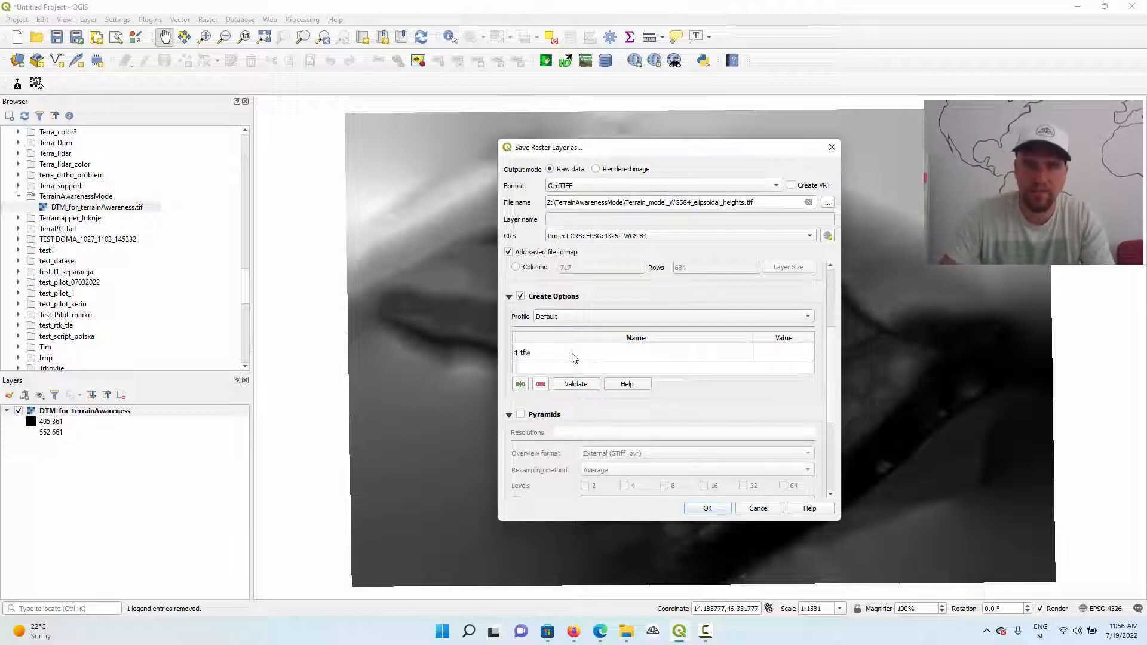
click(779, 351)
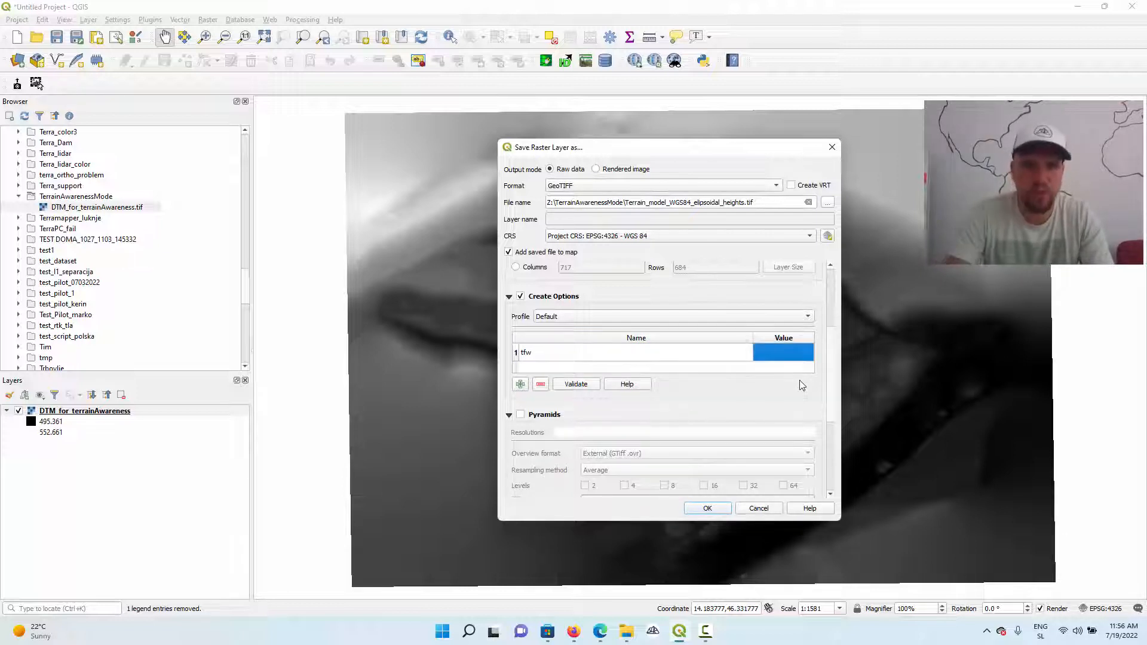
text(yes)
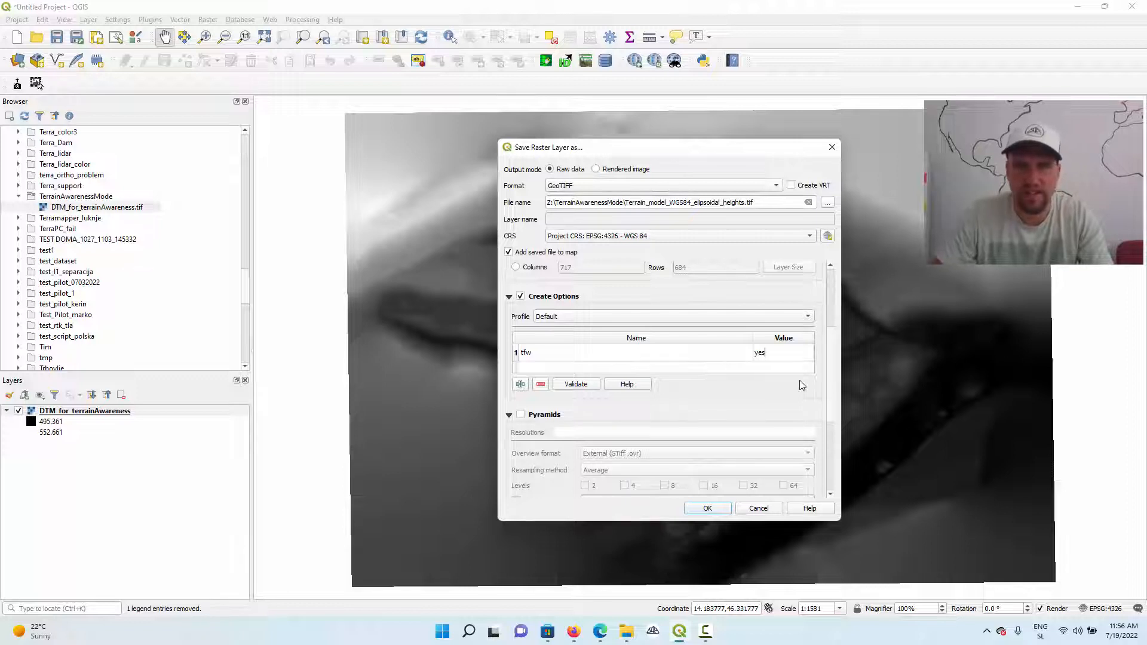
key(Return)
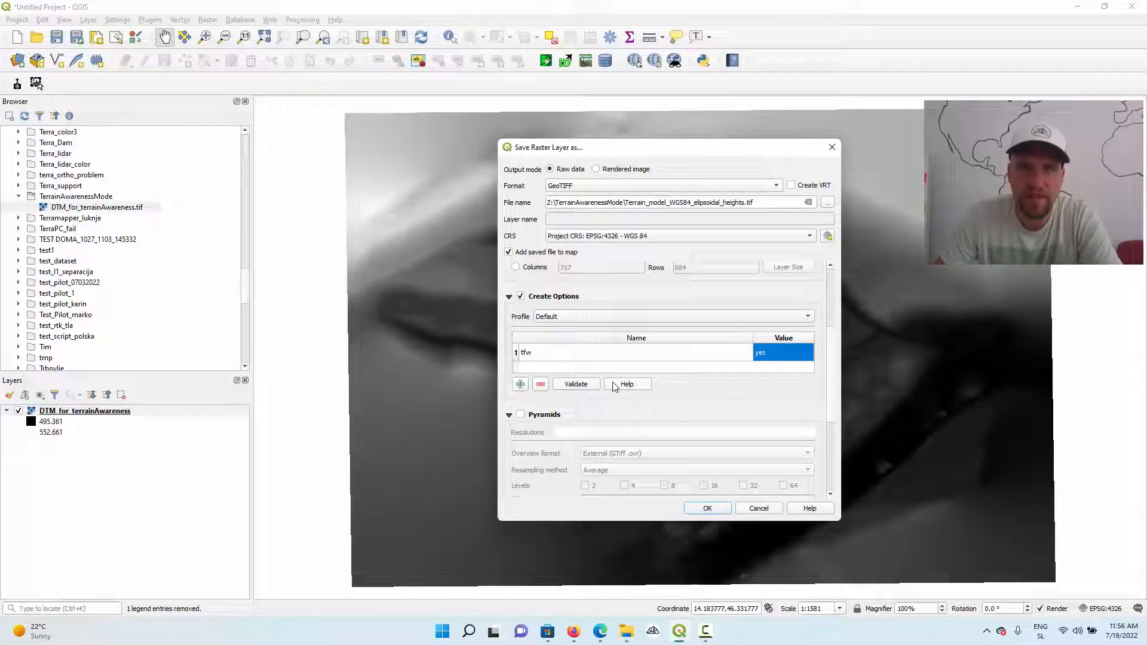
Step: Validate the create options and export the terrain model raster
click(577, 385)
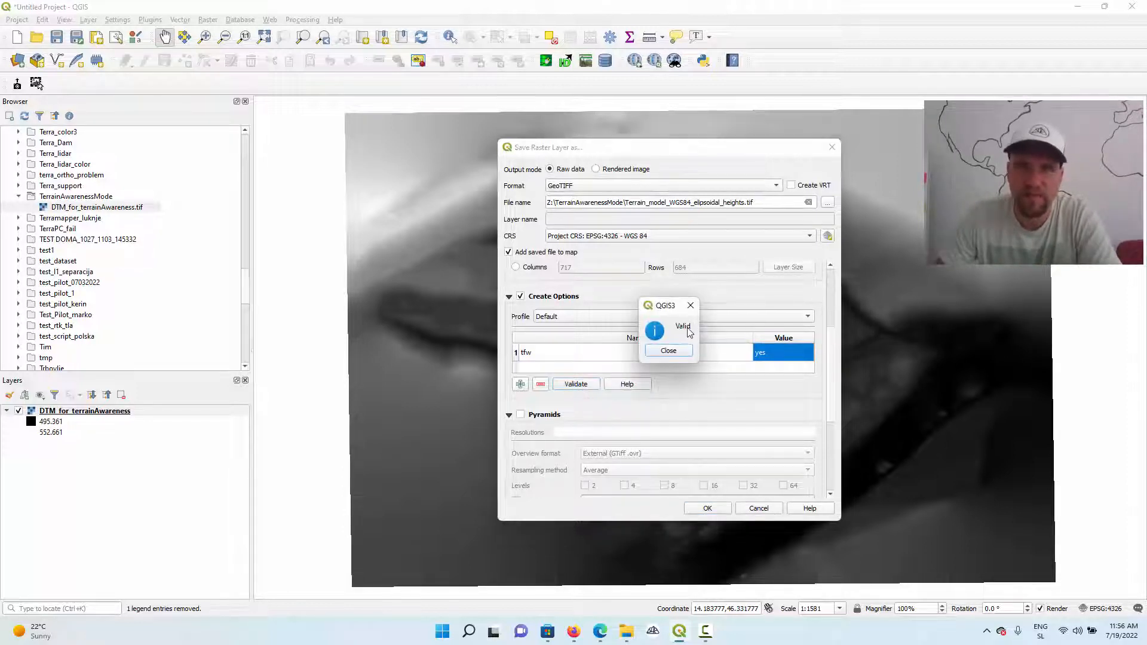
click(664, 352)
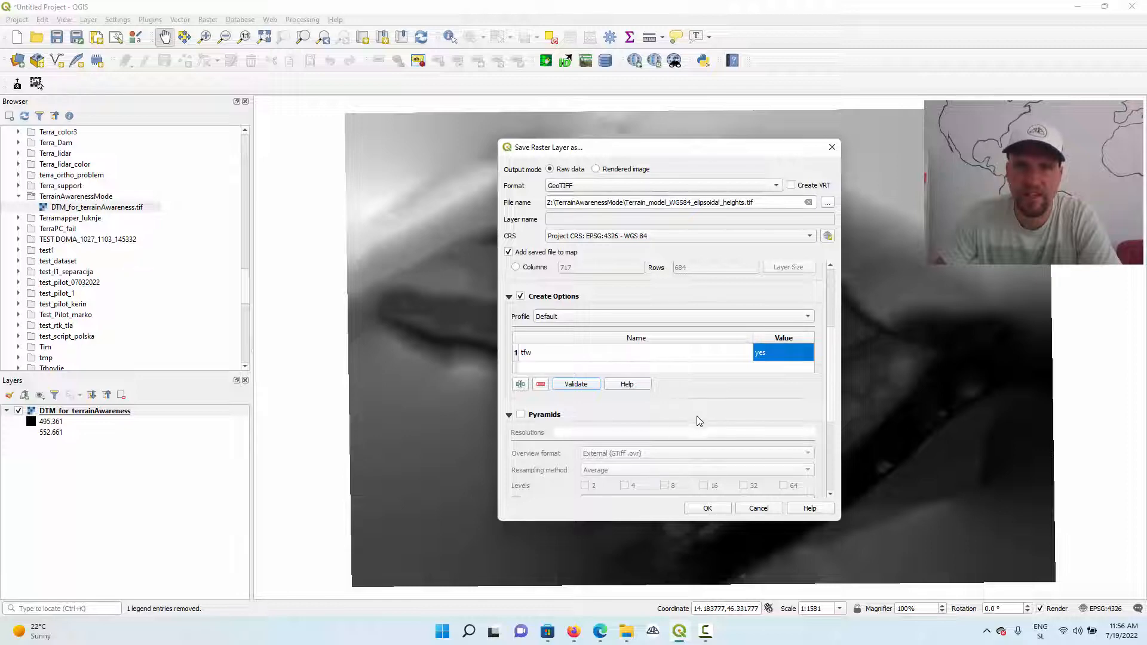
click(709, 508)
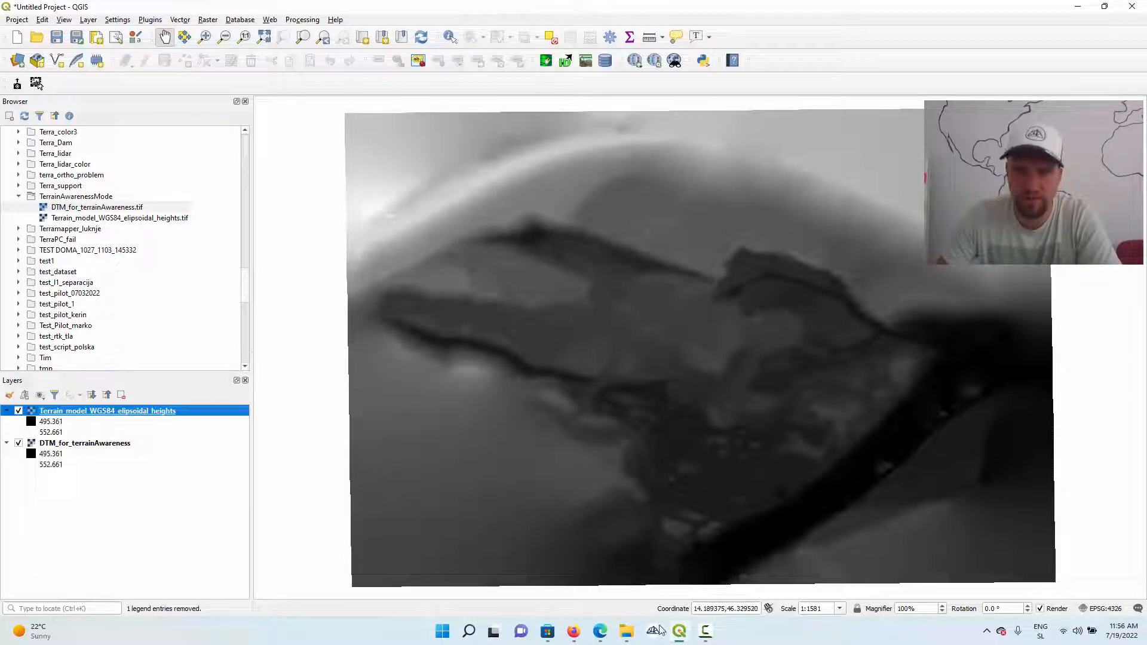
Step: Switch to File Explorer's TerrainAwarenessMode folder and copy Terrain_model_WGS84_elipsoidal_heights.tfw and Terrain_model_WGS84_elipsoidal_heights.tif
mouse_move(635, 638)
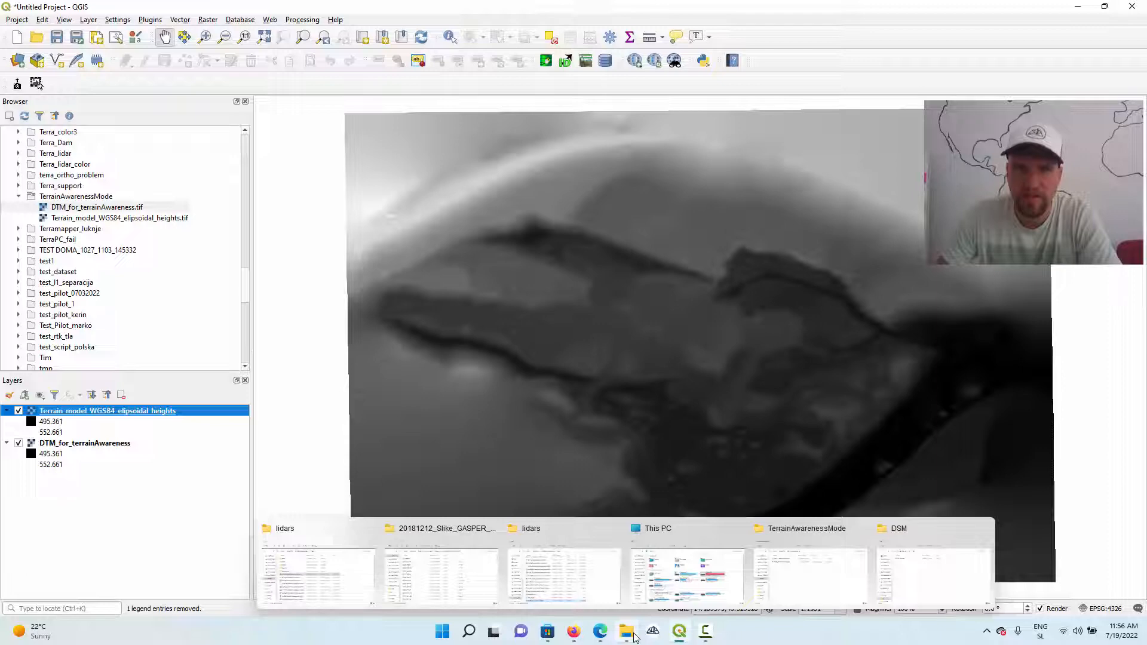
click(817, 566)
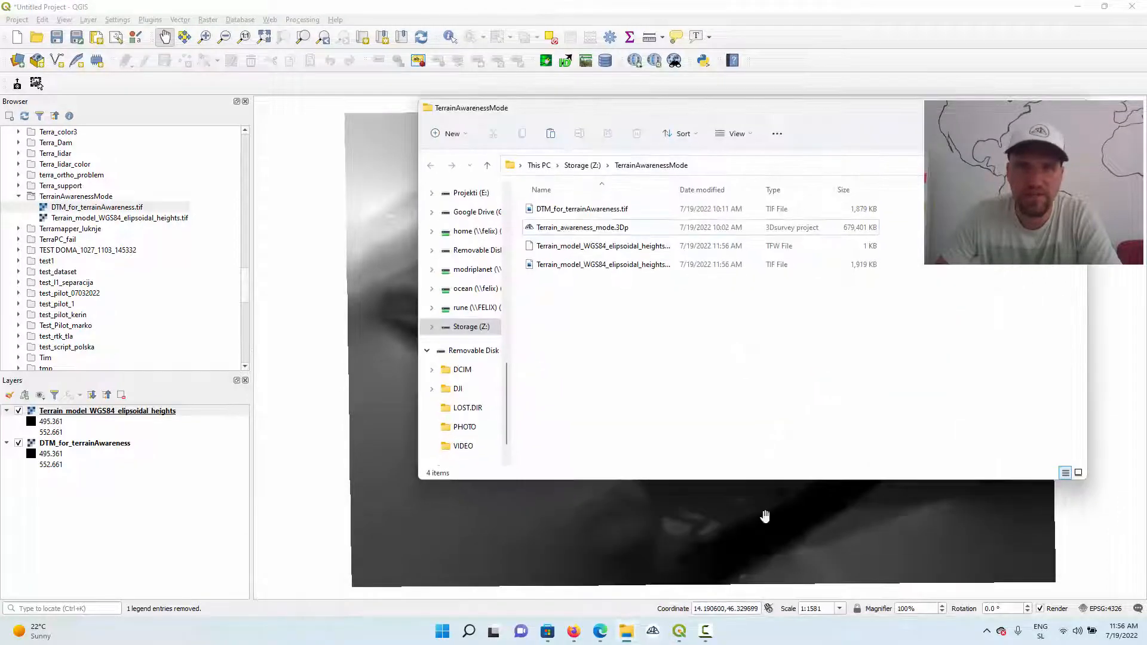
click(621, 246)
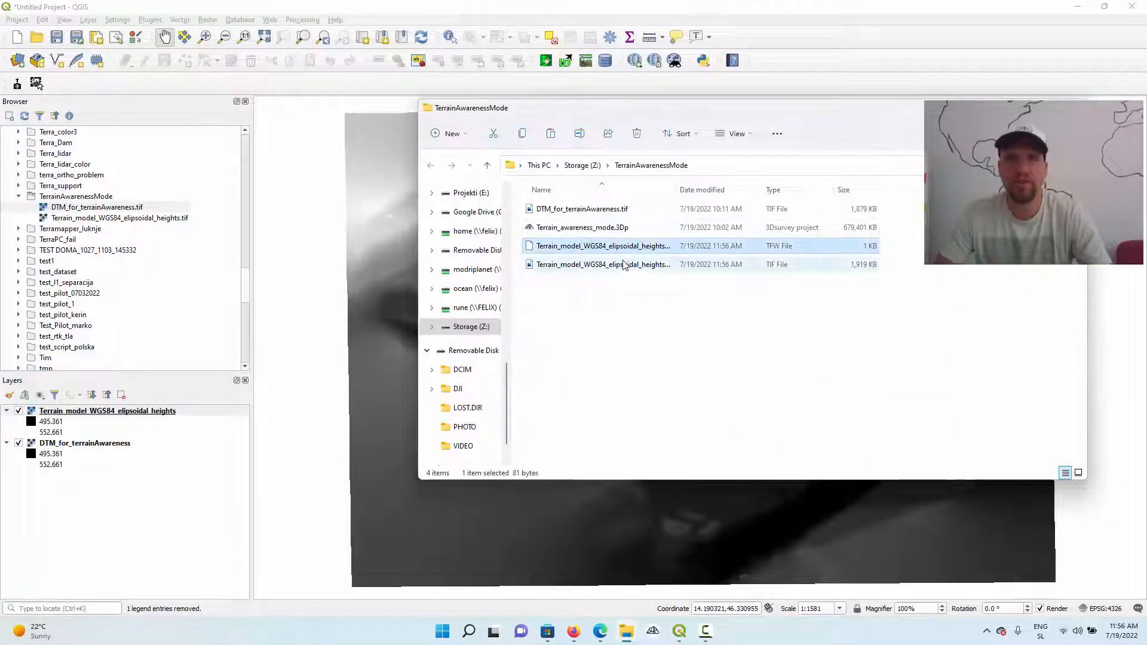
drag(673, 189, 801, 190)
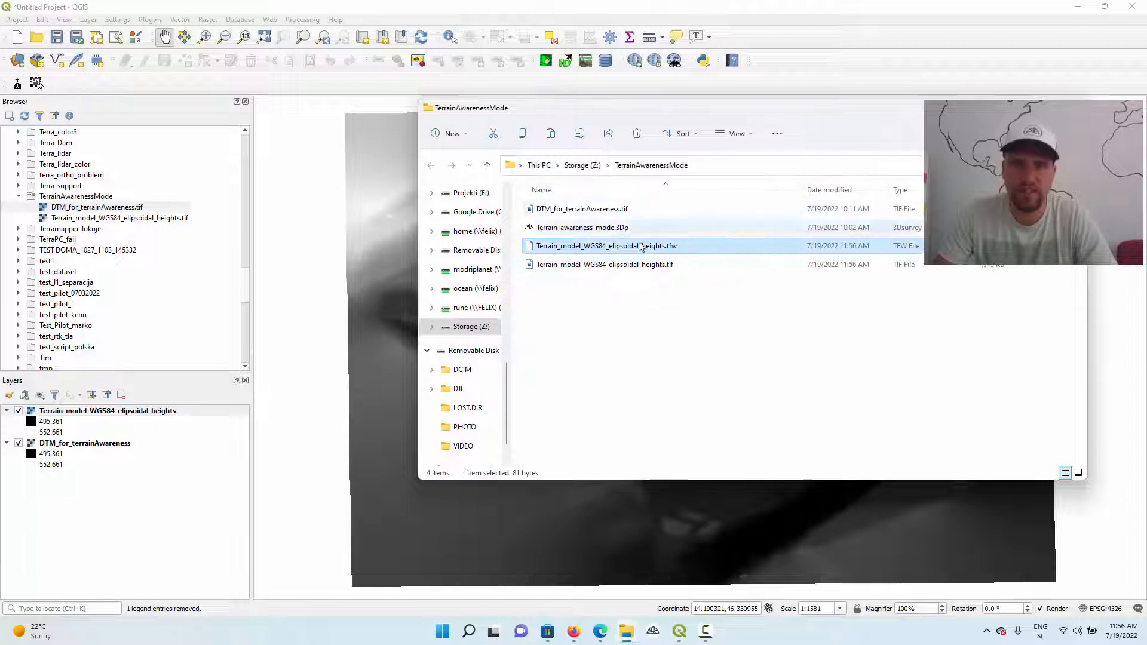
click(609, 265)
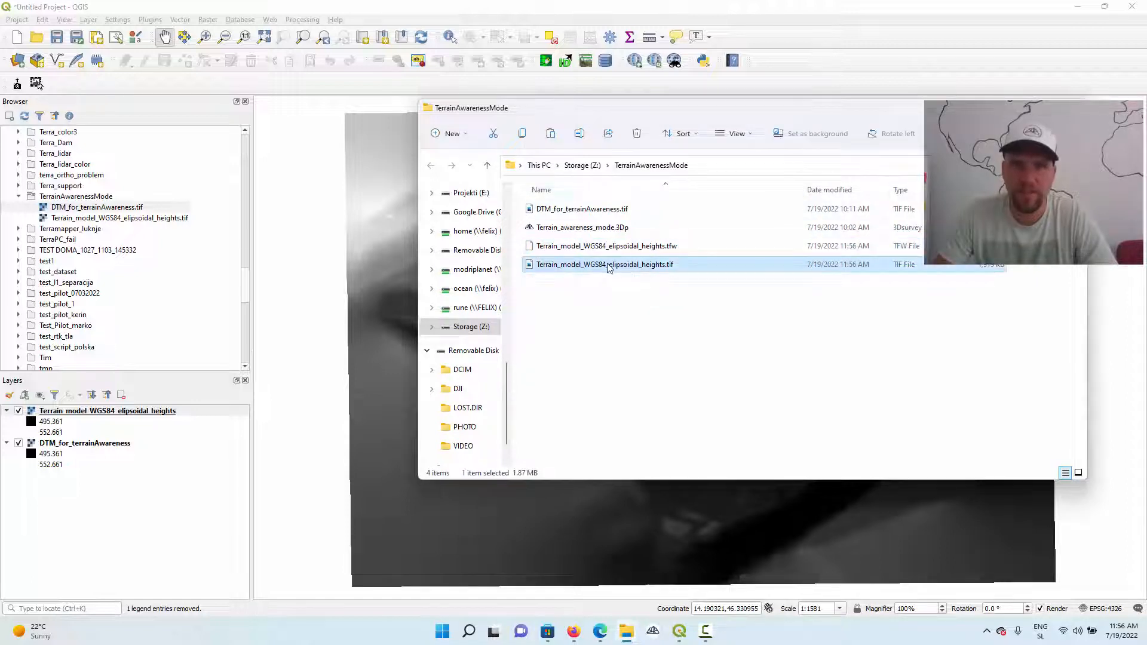
ctrl+click(669, 249)
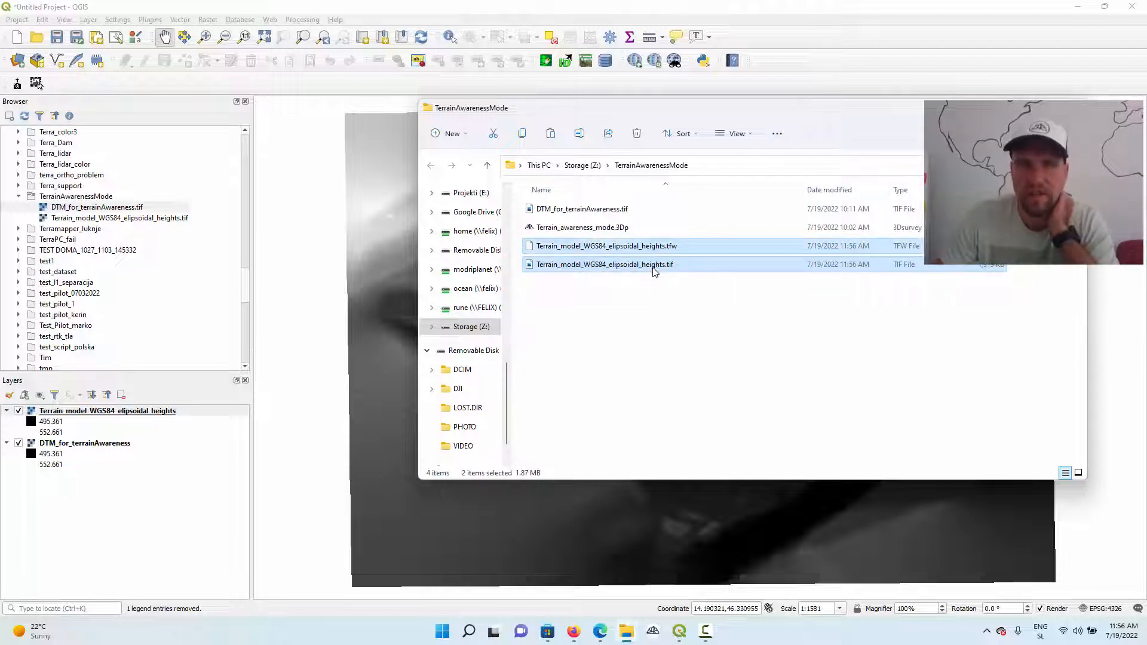
right_click(655, 272)
click(693, 282)
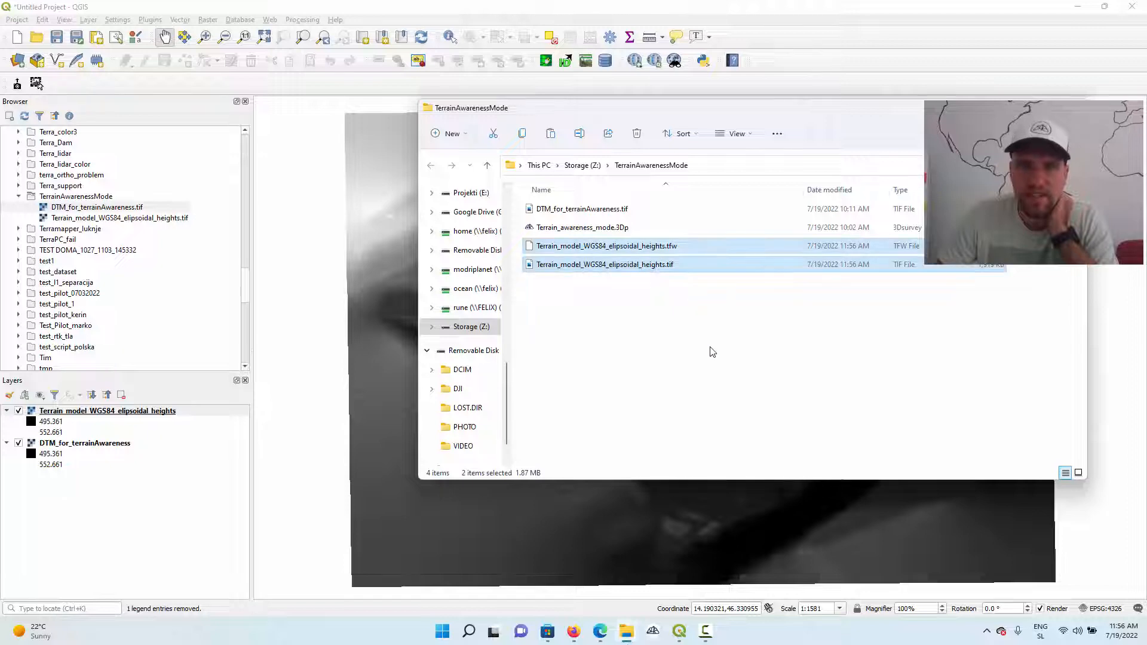
Step: Go to the DJI\DSM folder on Removable Disk (L:), starting from the disk's root
mouse_move(630, 641)
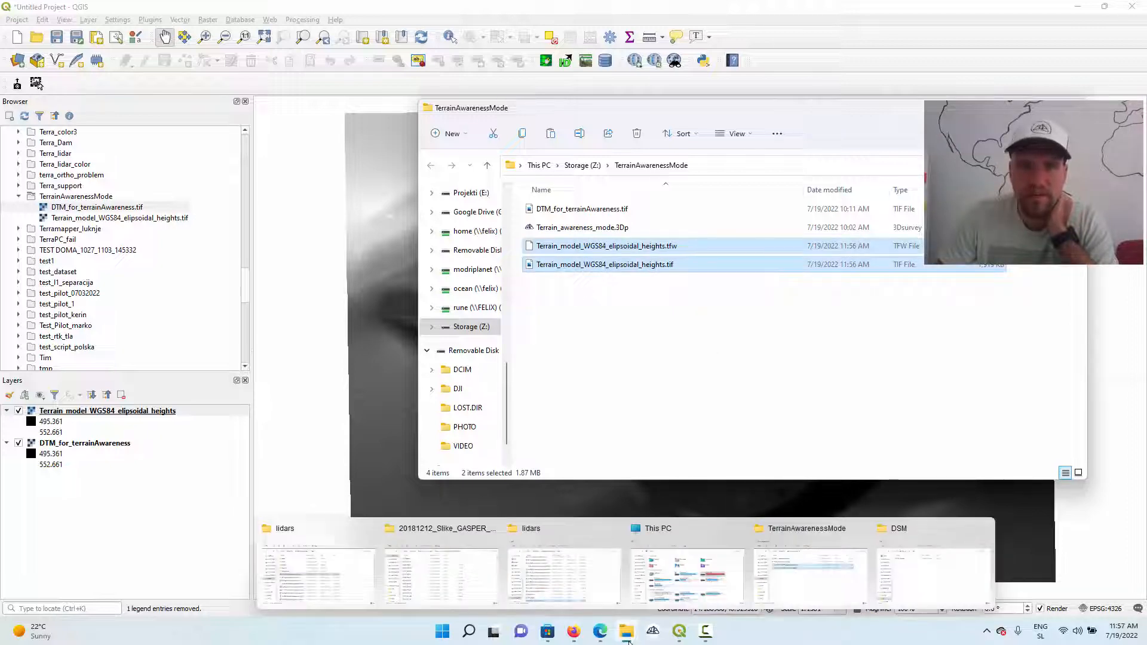
click(629, 642)
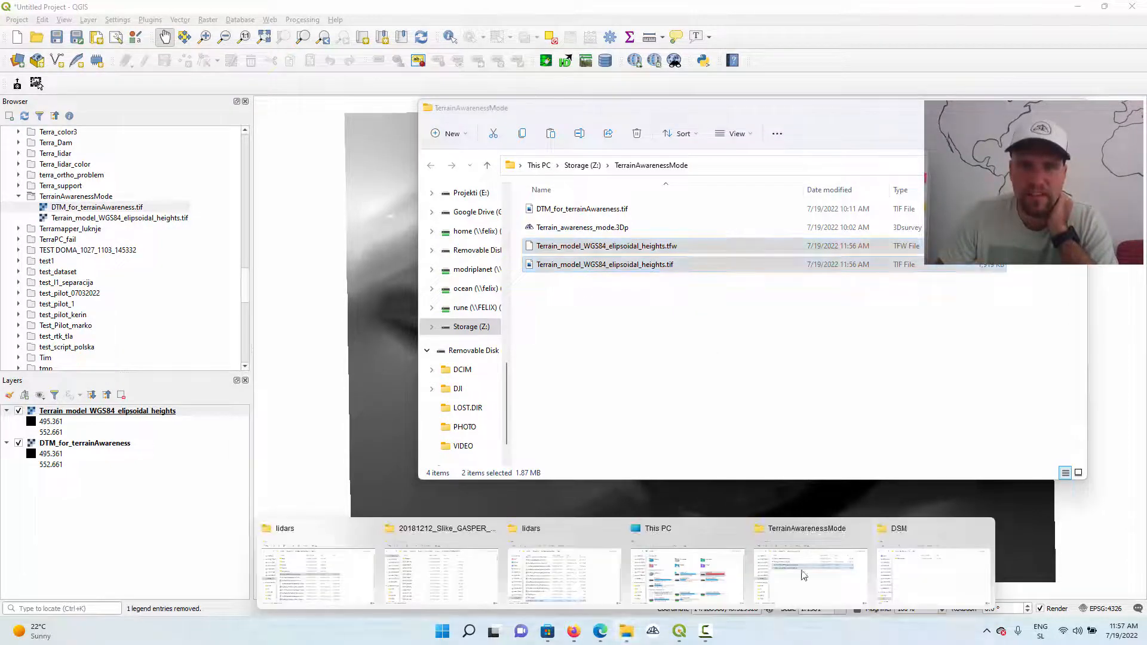
click(903, 582)
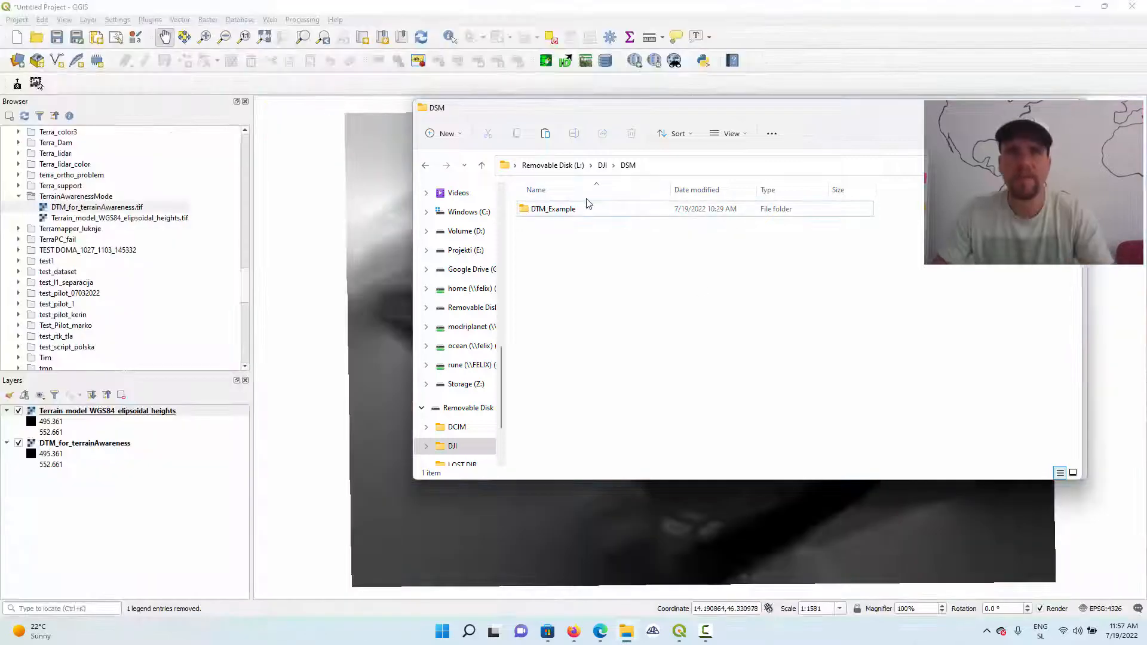
click(562, 165)
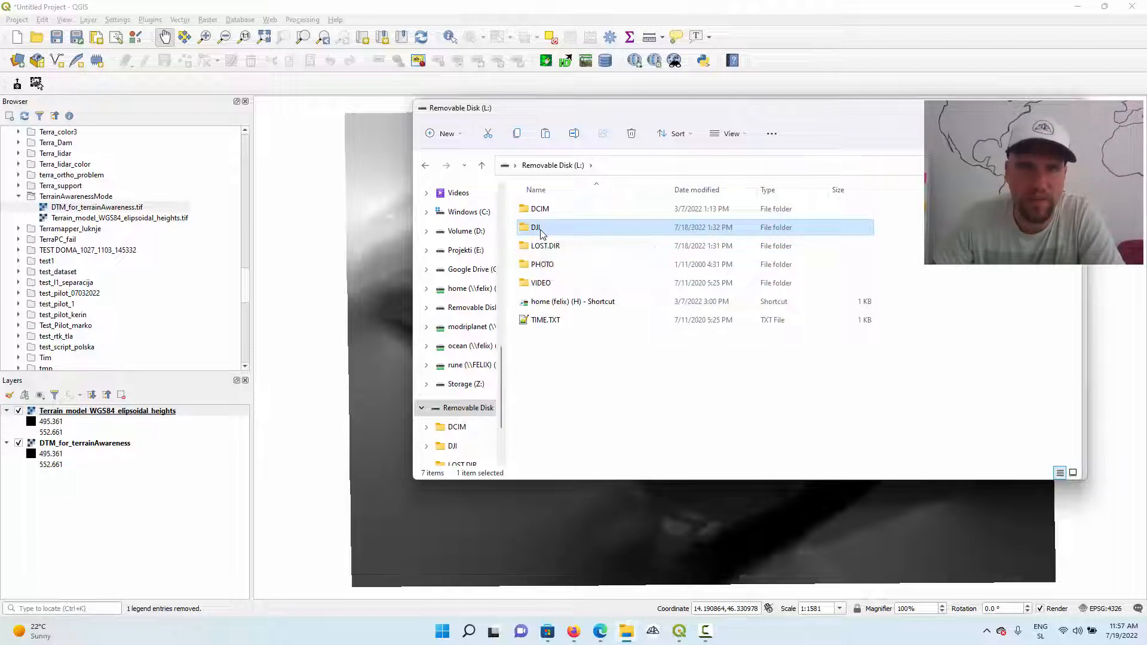
double_click(540, 231)
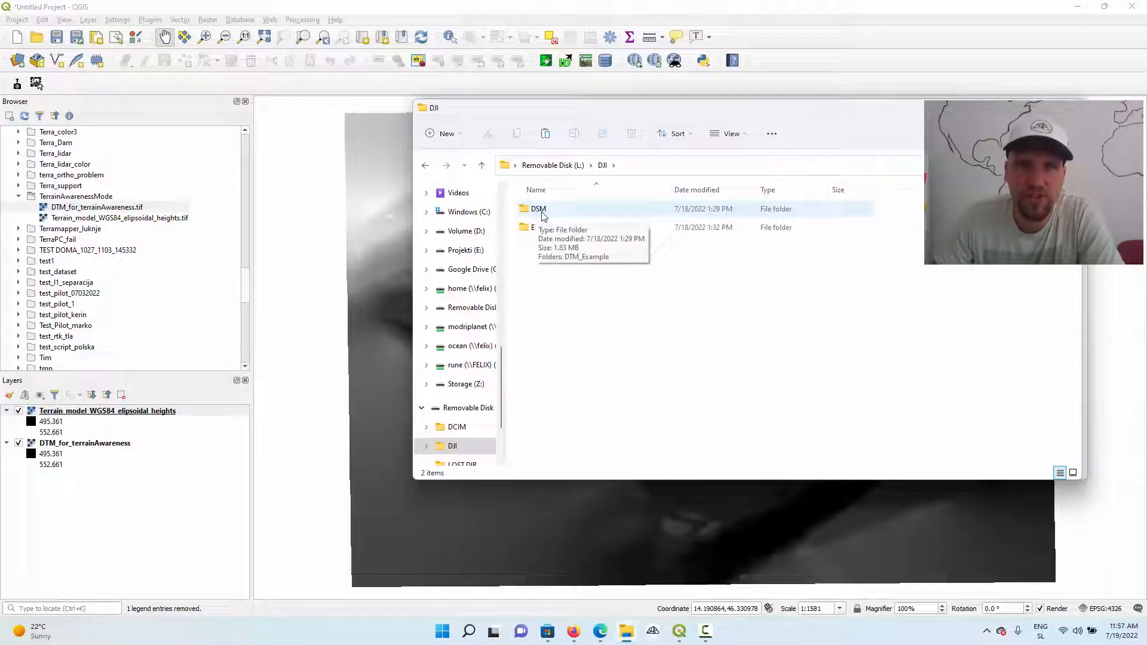
click(537, 213)
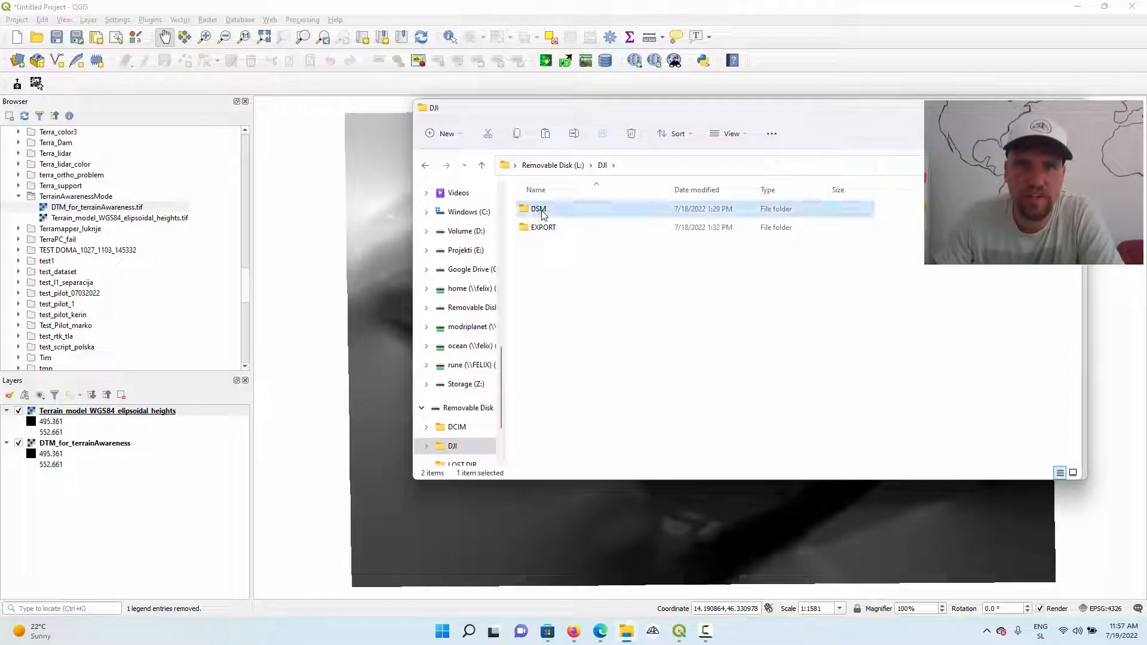
double_click(541, 210)
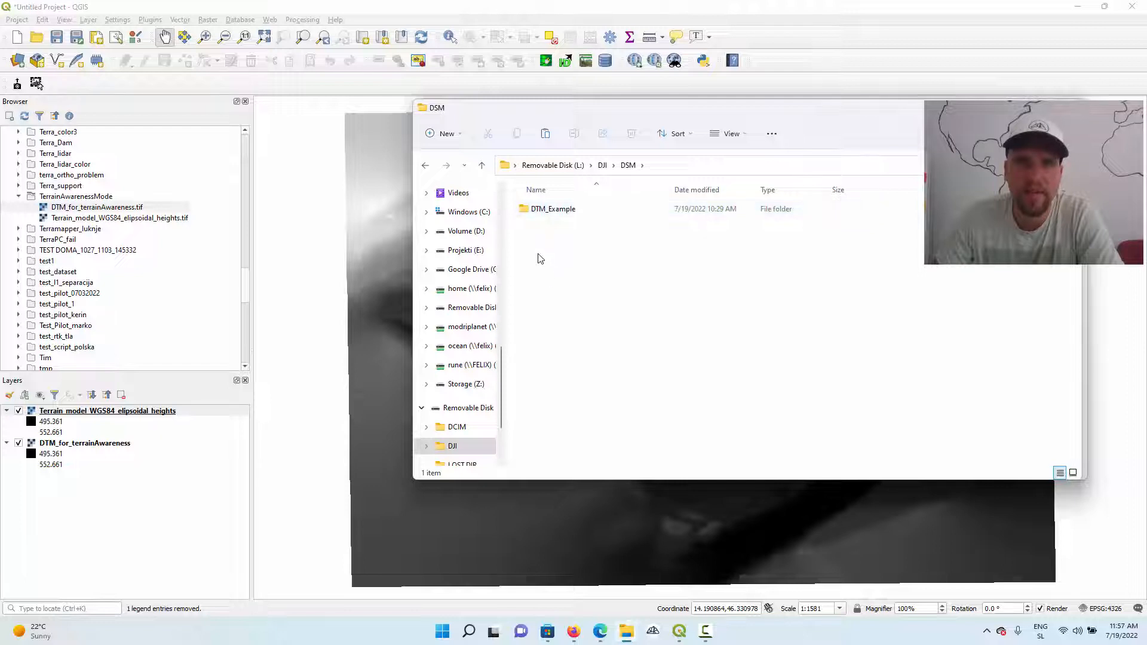
Step: Create a new folder beside DTM_Example in the DSM folder, look inside it and return to DSM
right_click(558, 286)
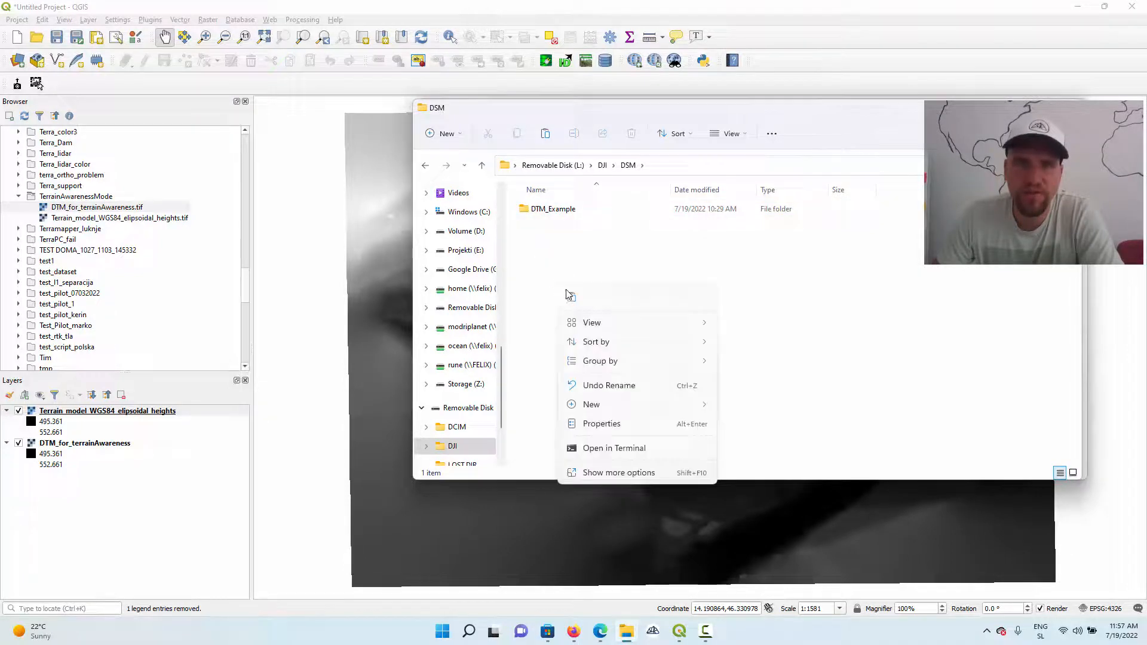
mouse_move(602, 409)
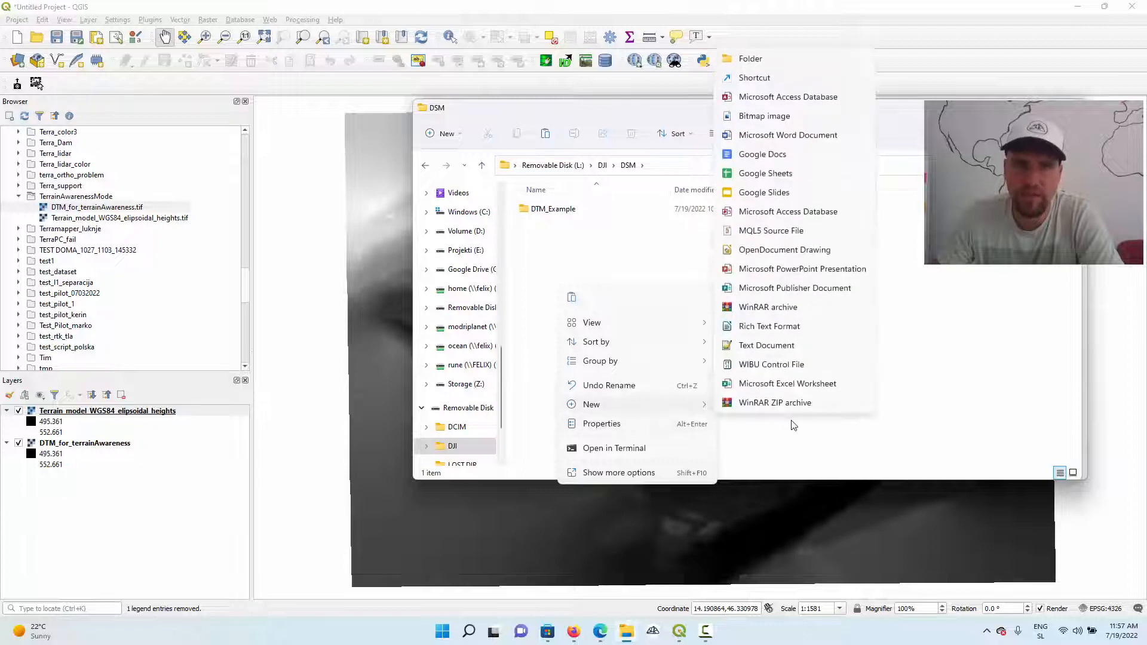
click(752, 58)
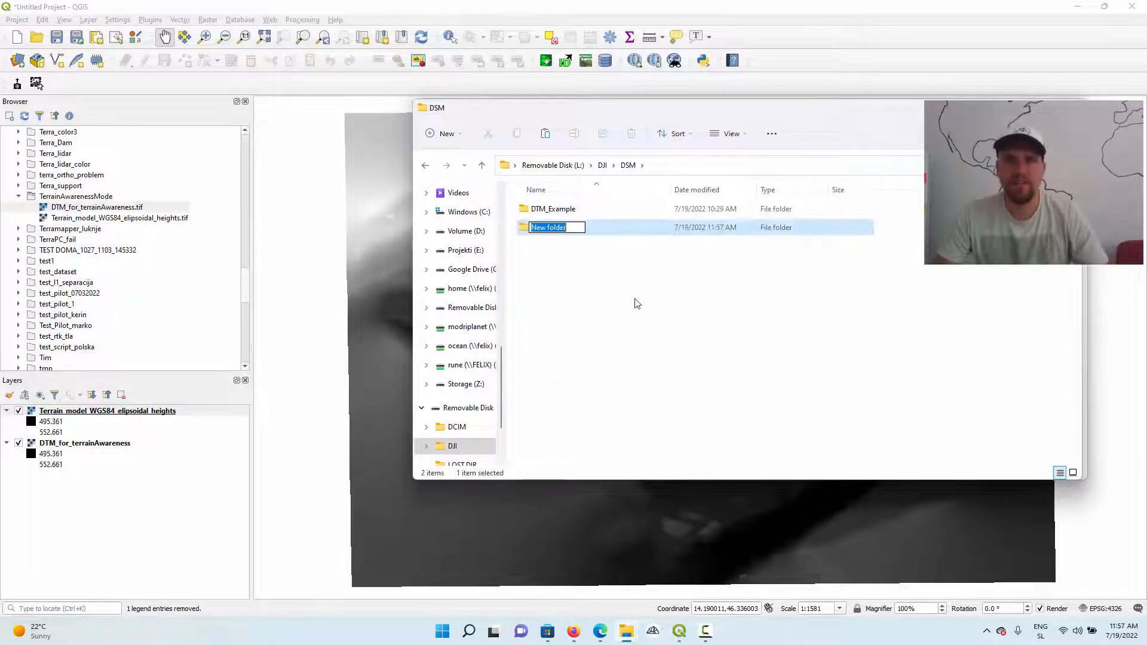
click(635, 302)
double_click(553, 230)
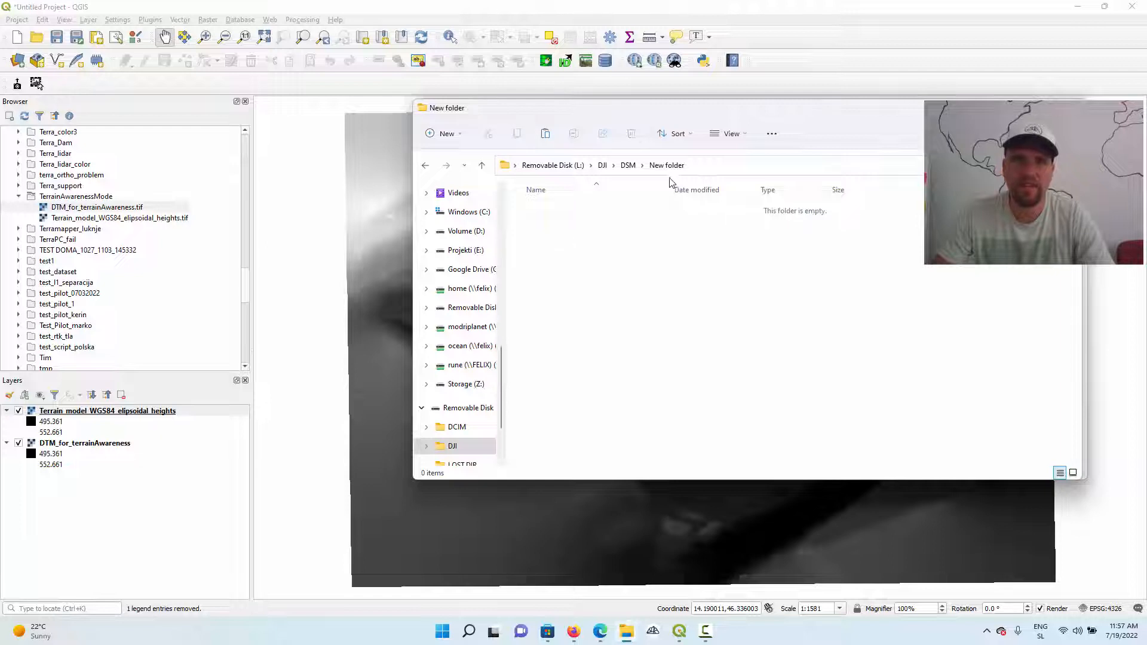
click(633, 168)
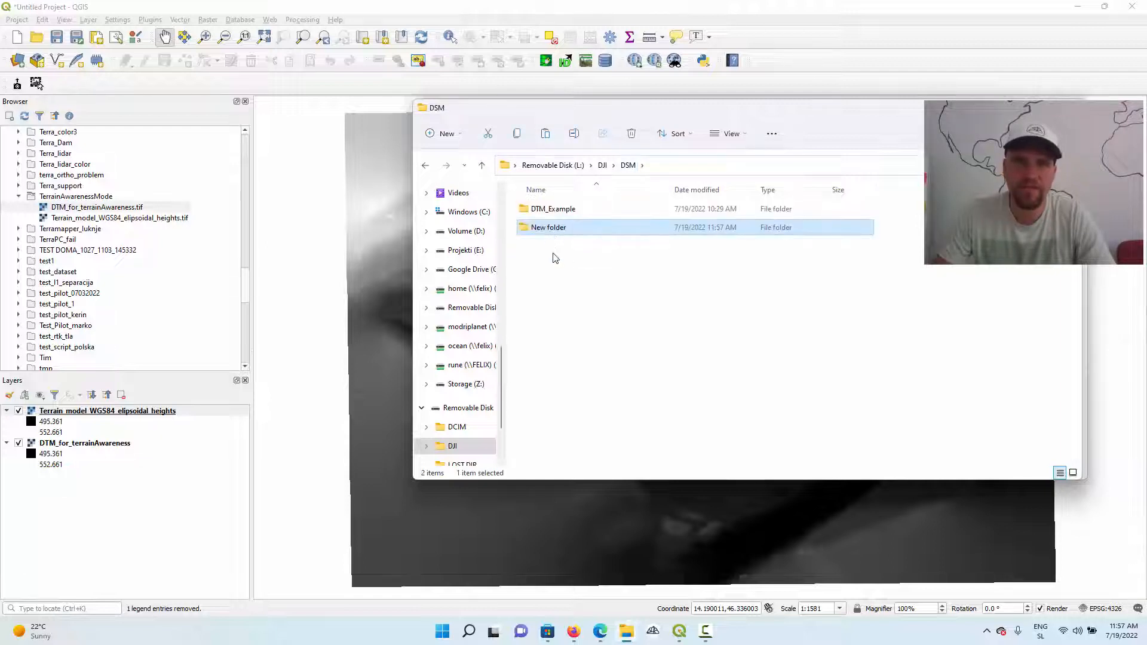
Step: Rename the new folder TerrainAwarenessTutorial and open it
key(F2)
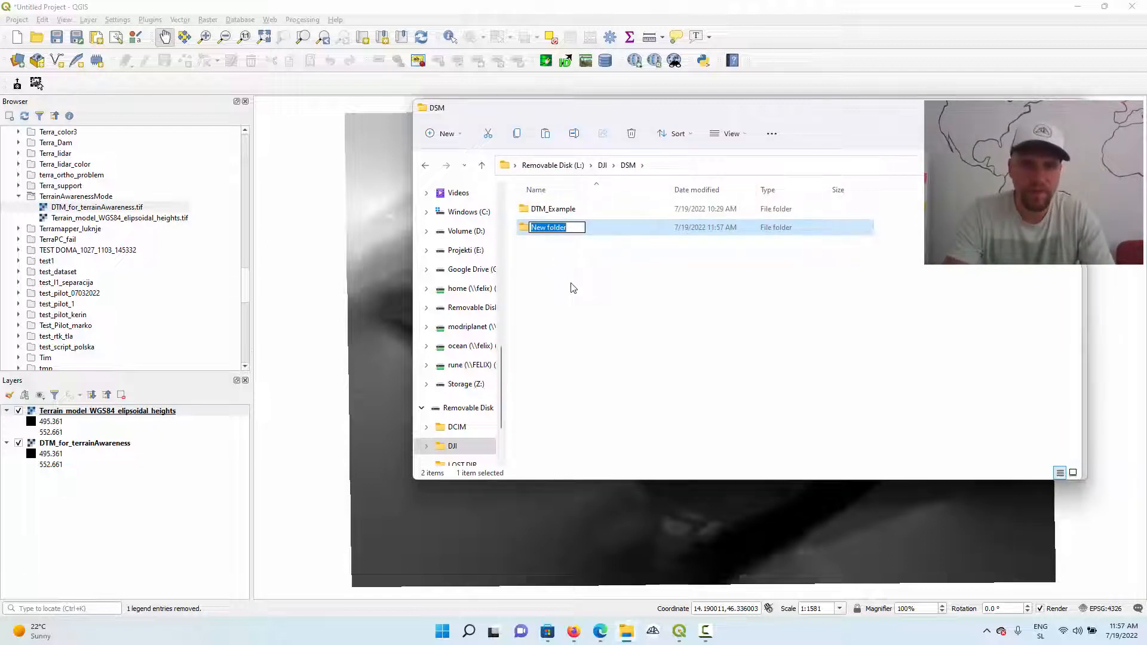
text(TerrainAware)
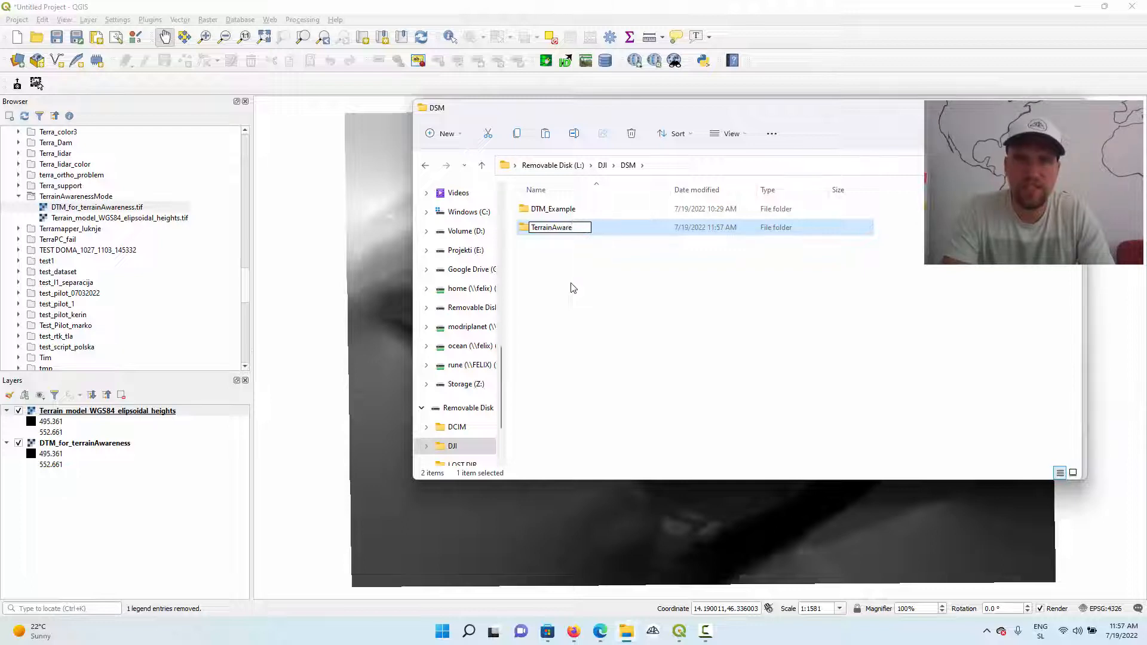
text(Tut)
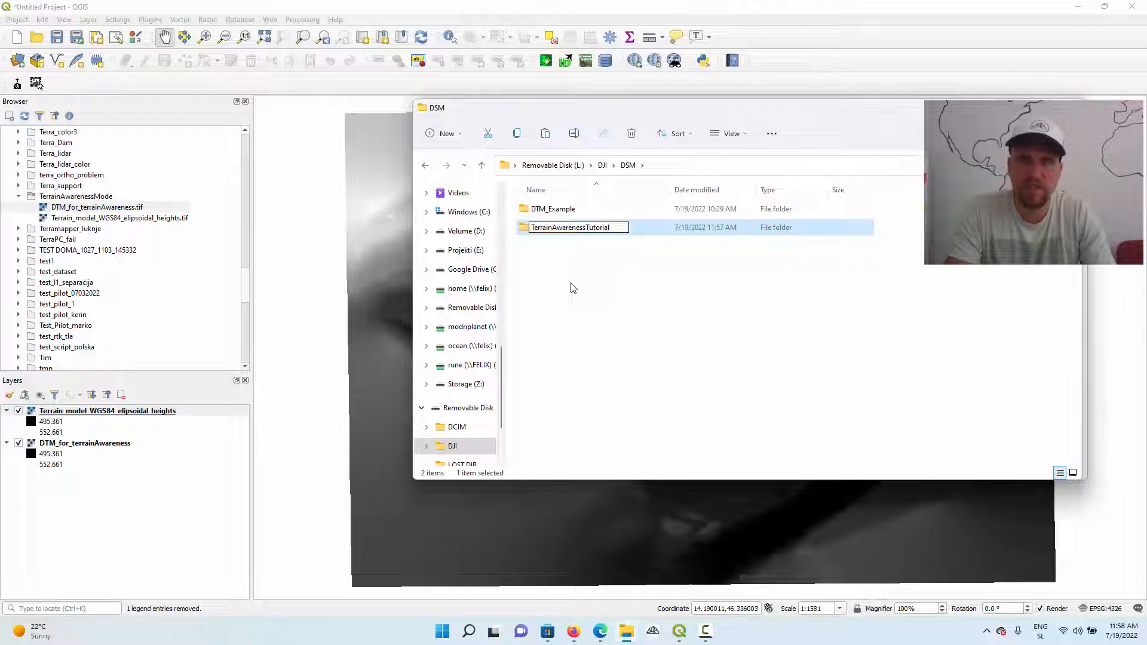
text(orial)
key(Return)
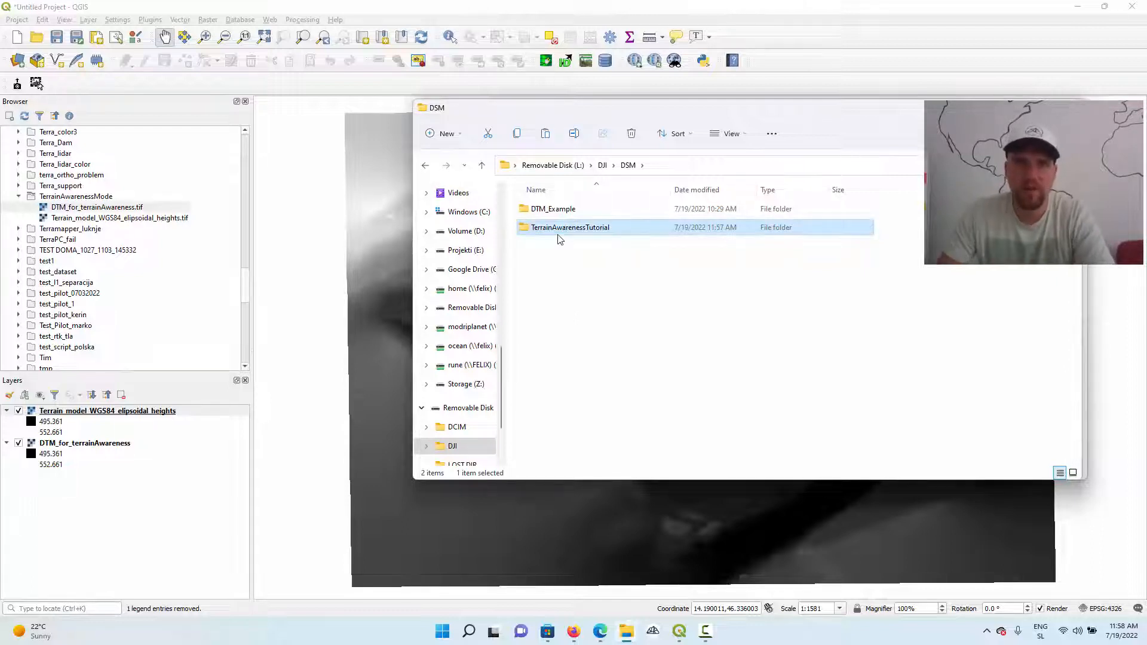
key(Return)
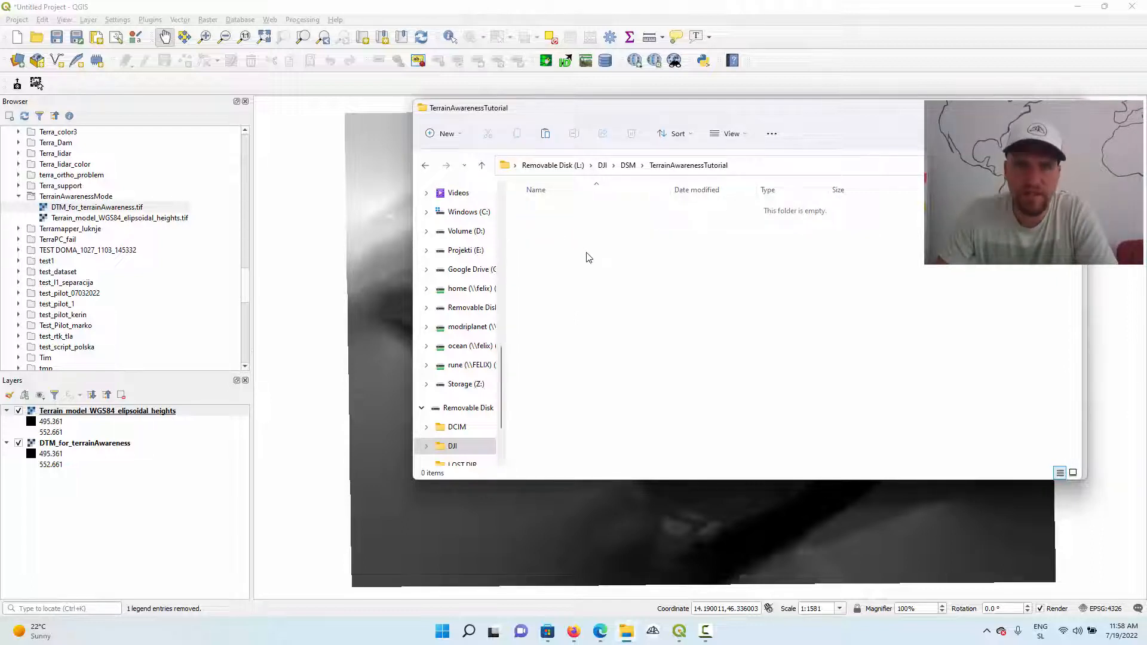
Step: Paste the copied terrain model TIF and TFW files into the TerrainAwarenessTutorial folder and widen the Name column to show their full names
right_click(586, 253)
click(605, 264)
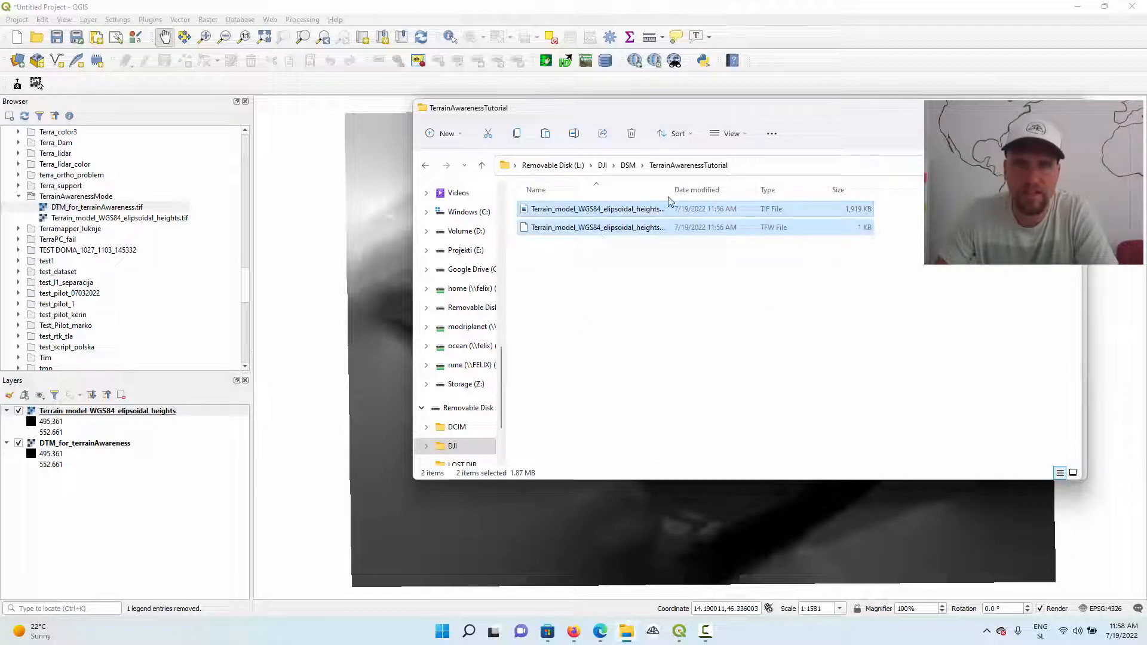
drag(673, 189, 798, 190)
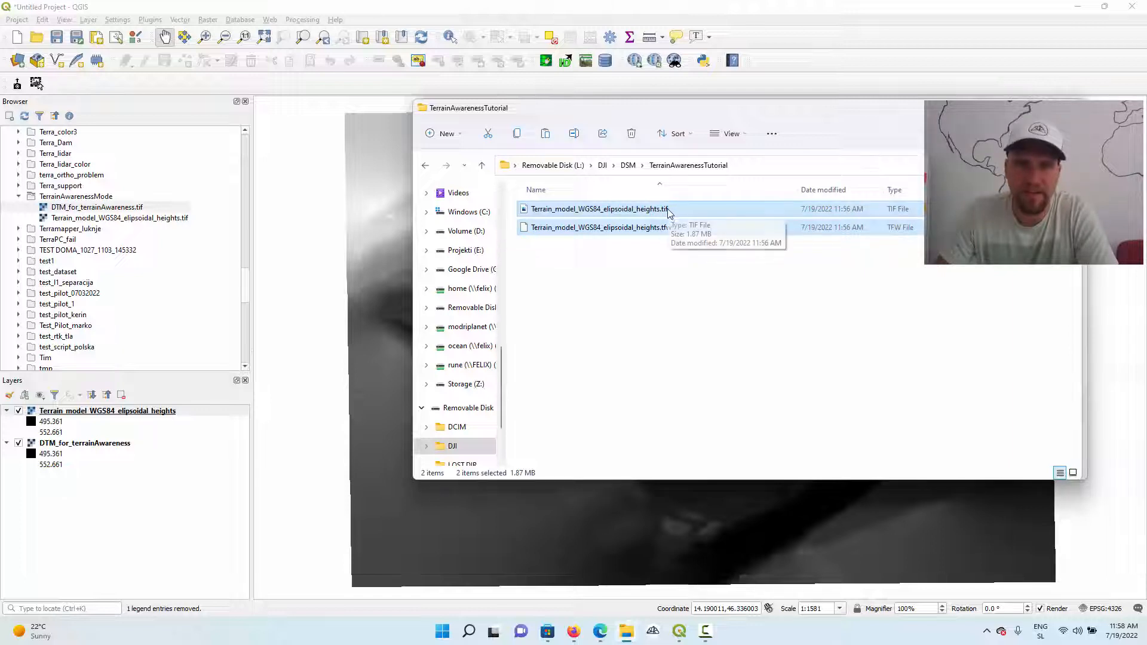
click(650, 322)
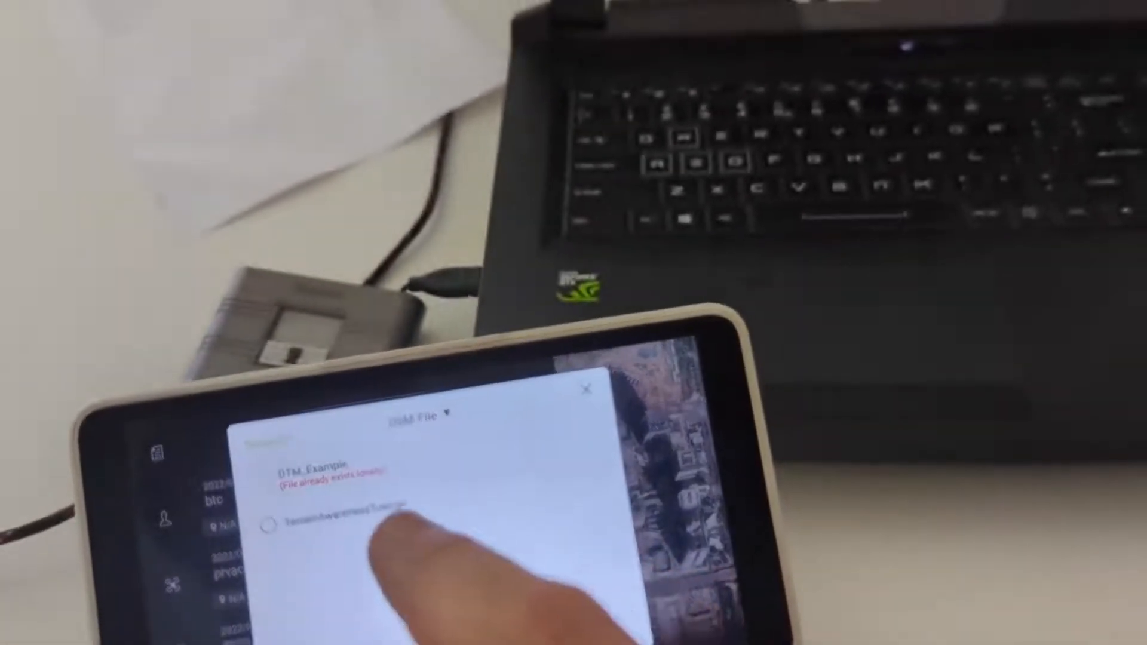
Step: Switch to the DJI remote controller app, import the TerrainAwarenessTutorial DSM file and close the import window
click(268, 524)
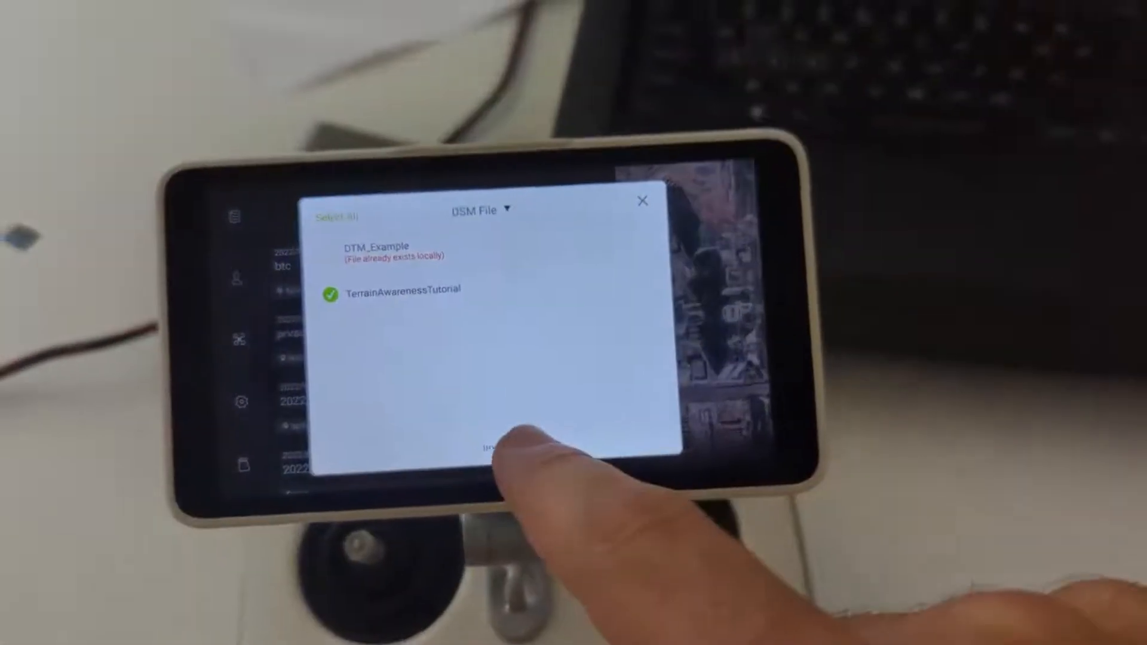
click(501, 446)
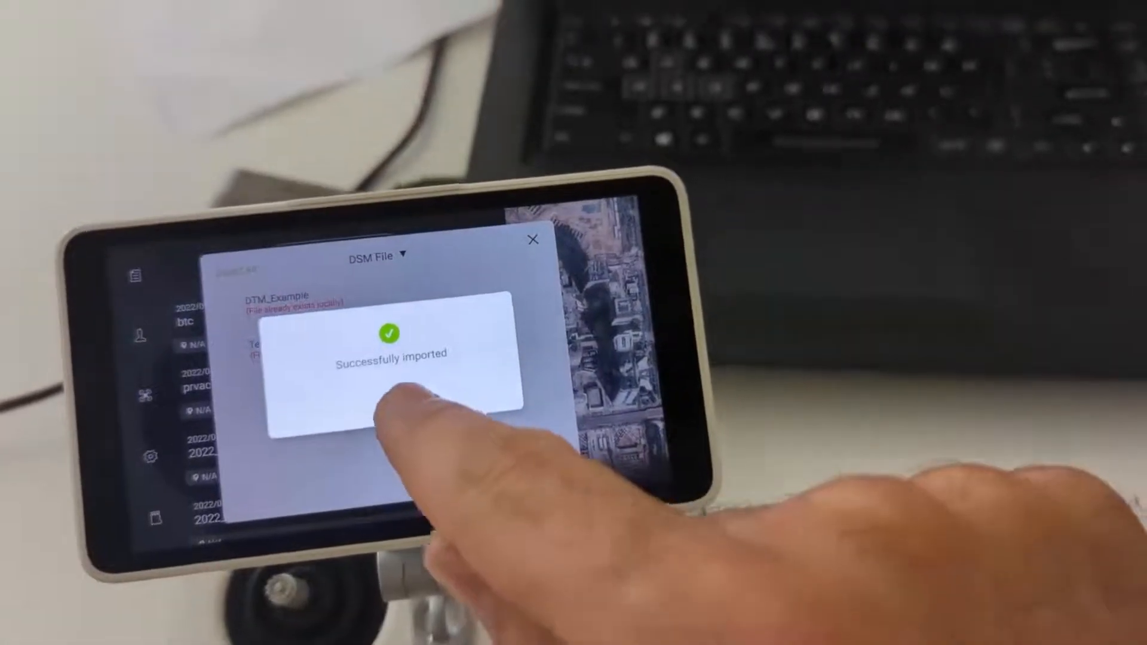
click(434, 385)
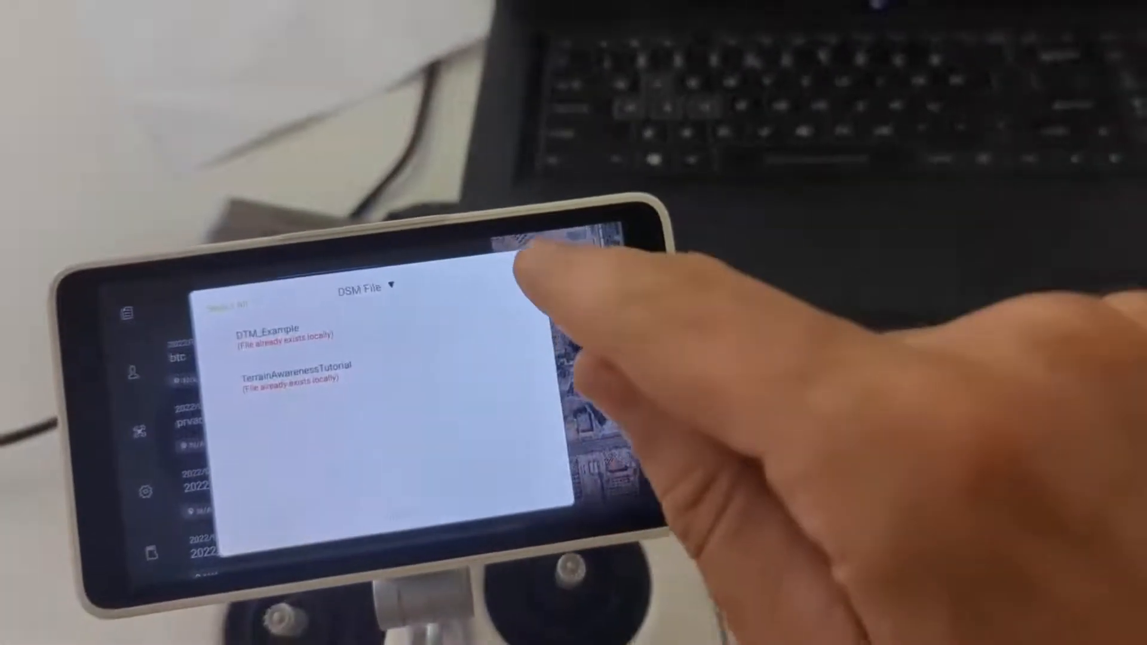
click(526, 276)
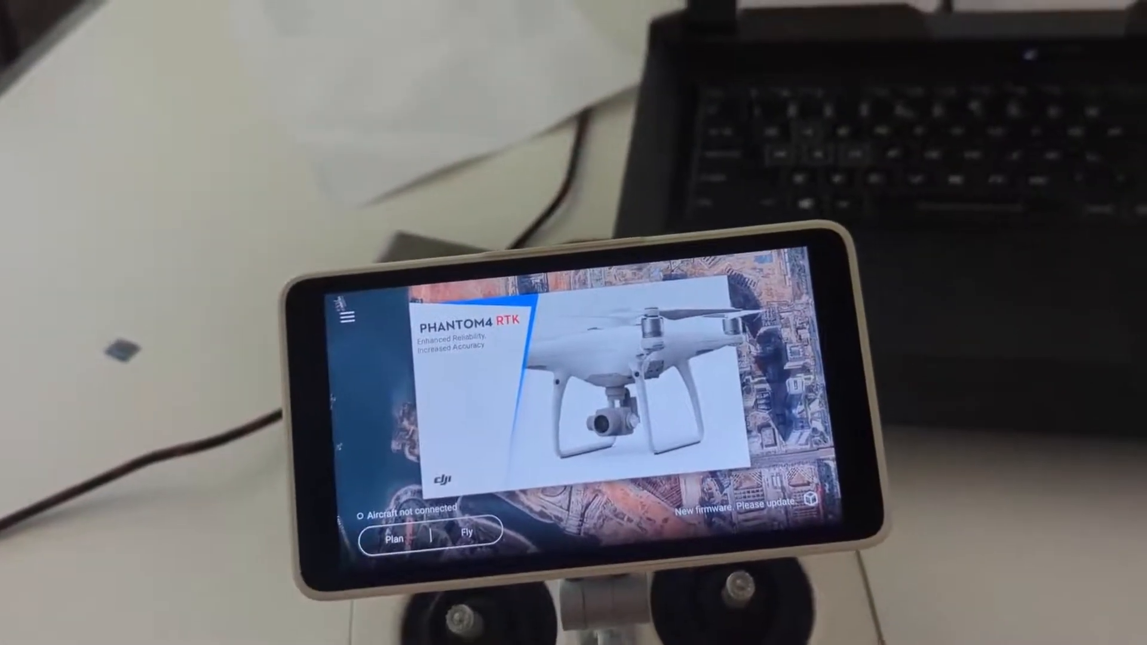
Step: Start planning in Terrain Awareness Mode and display the TerrainAwarenessTutorial DSM data on the map
click(394, 539)
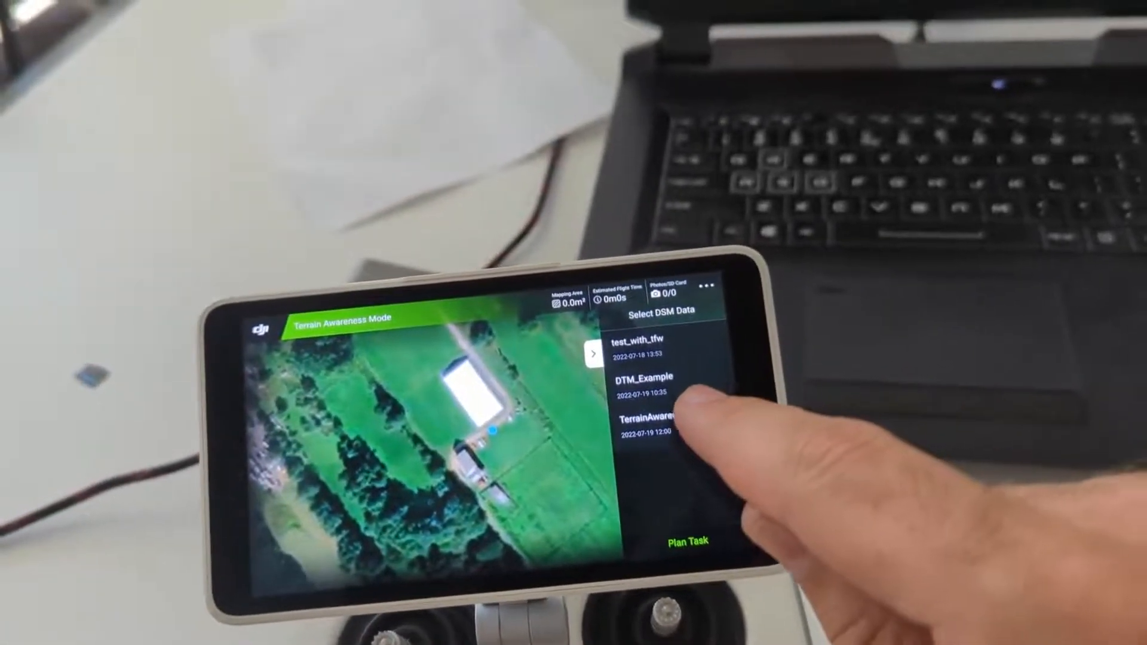
click(642, 418)
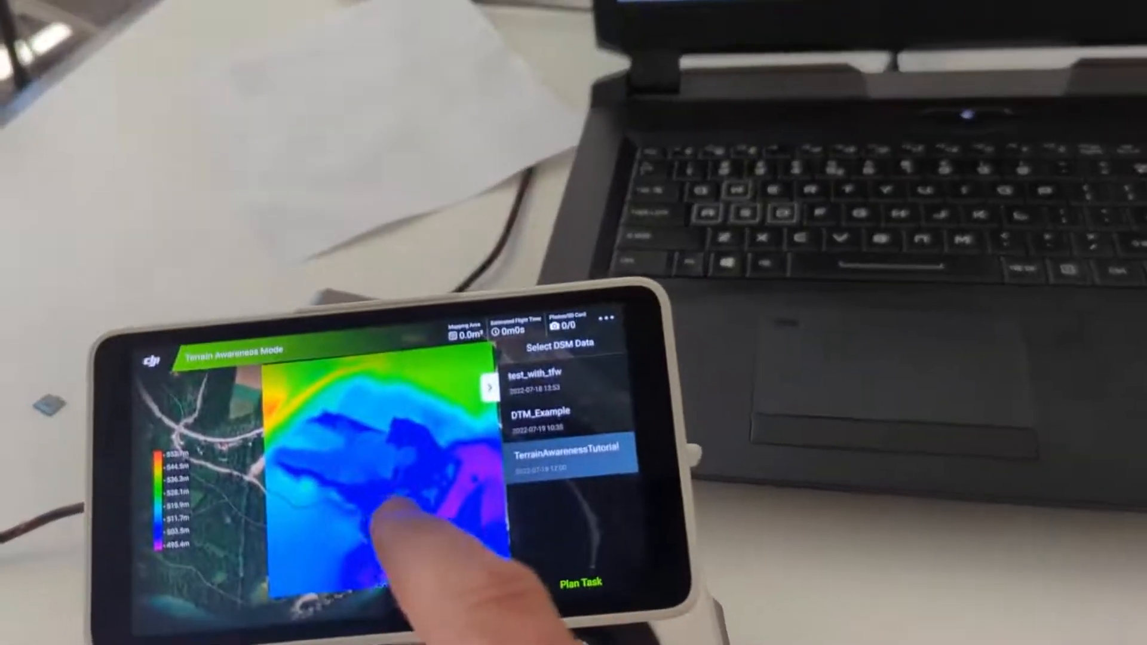
drag(382, 514, 227, 556)
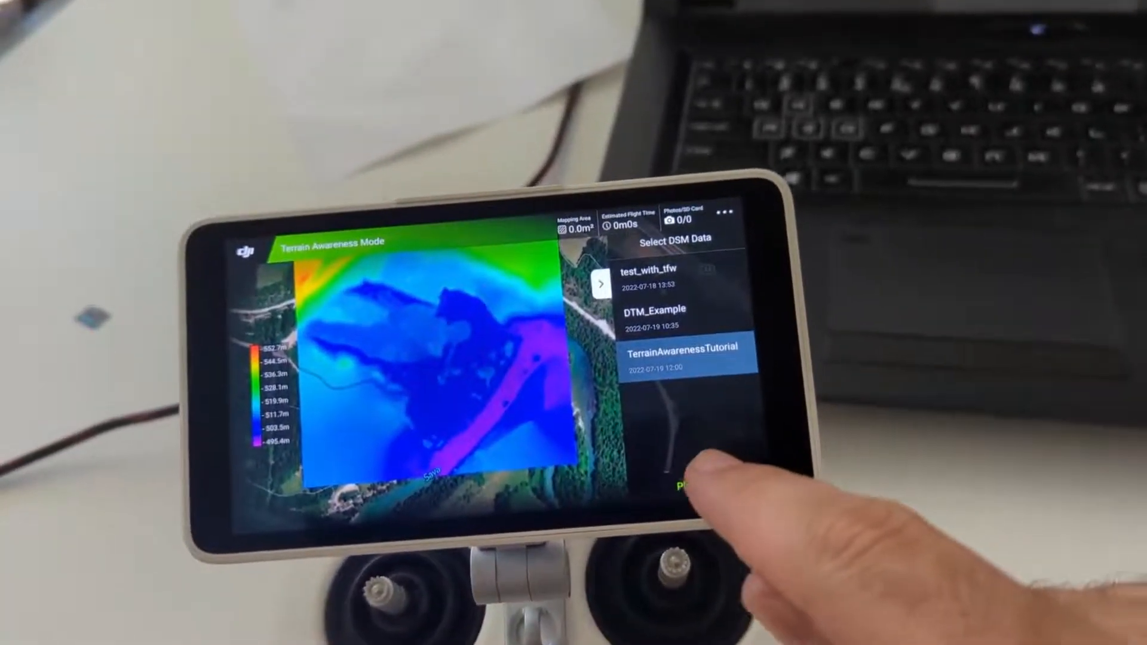
Step: Plan a task on the selected DSM and outline a four-cornered mapping area of about 173,900 m² inside its boundary
click(683, 484)
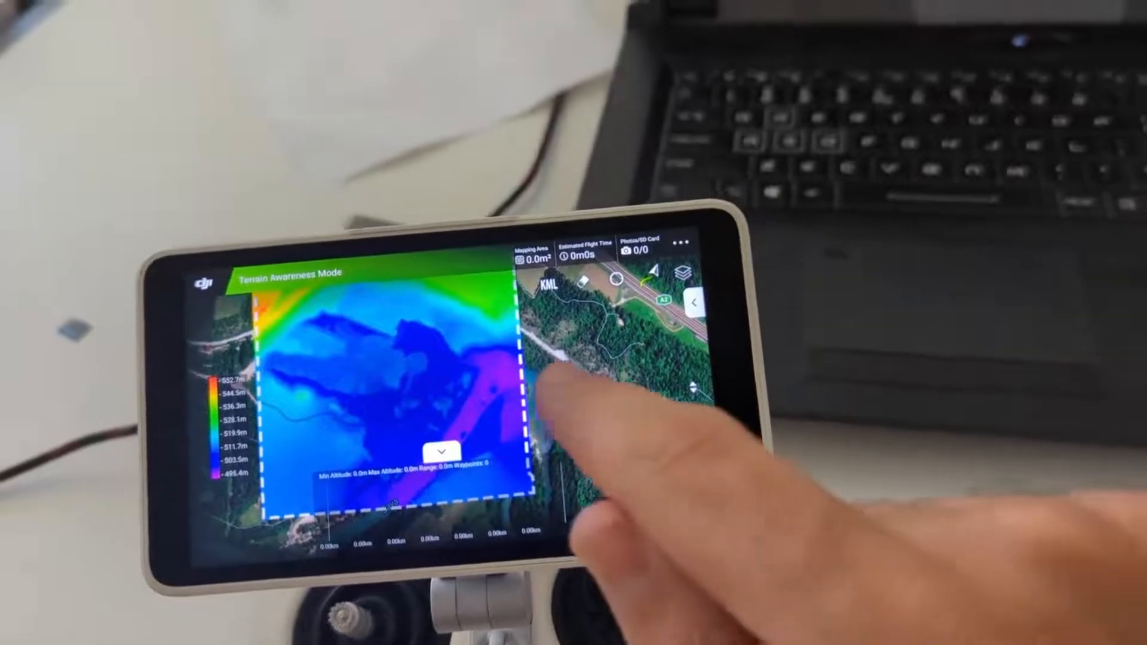
drag(551, 379, 676, 415)
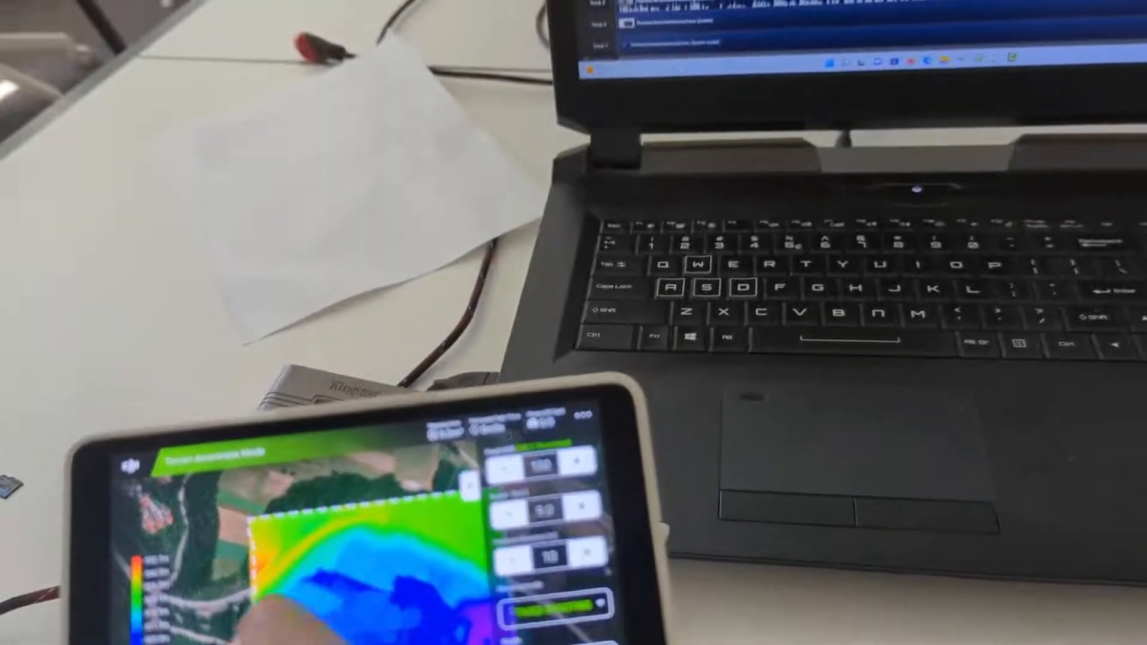
drag(382, 547, 322, 511)
click(275, 517)
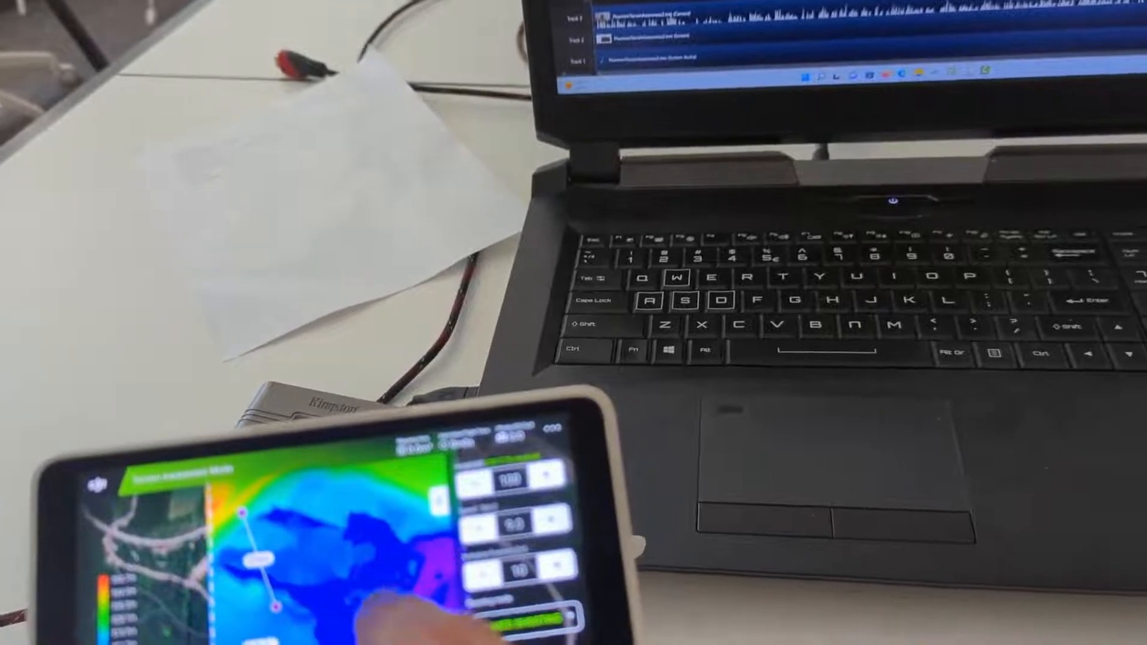
click(433, 616)
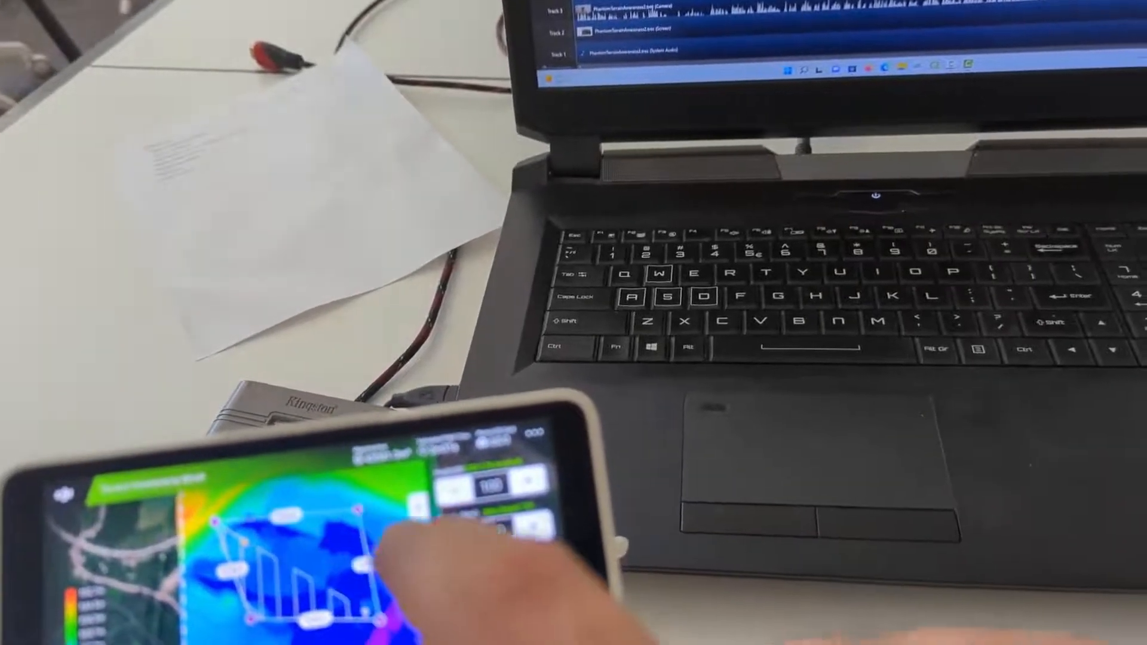
drag(360, 497, 413, 469)
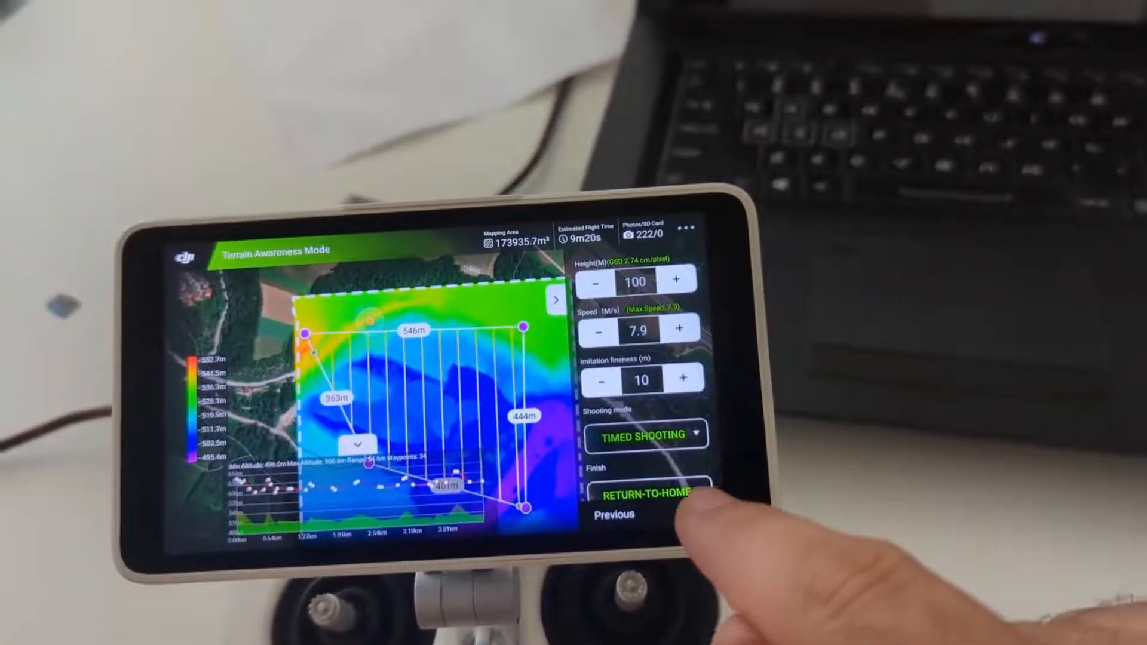
Step: Start saving the planned terrain awareness flight and open its task name for entry
click(715, 508)
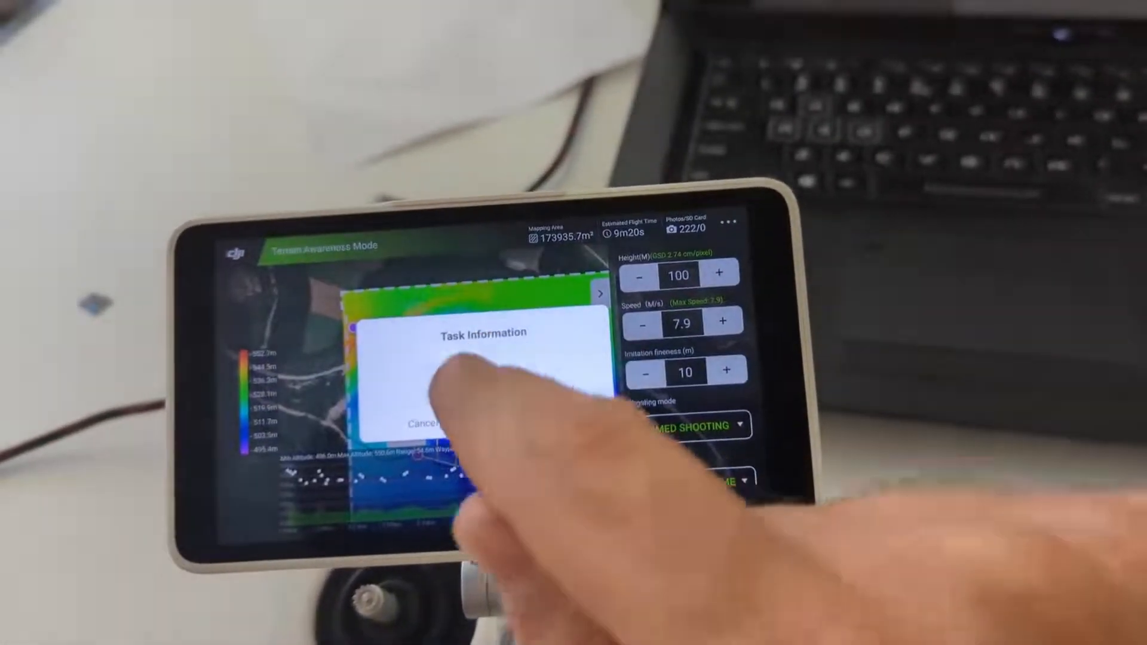
click(472, 376)
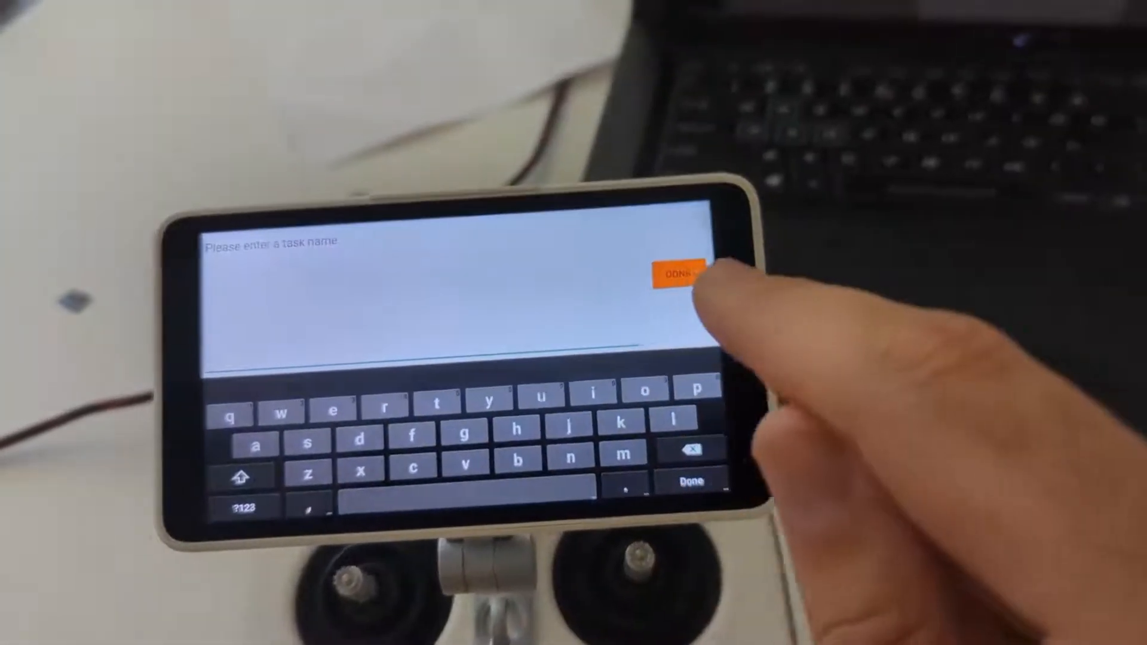